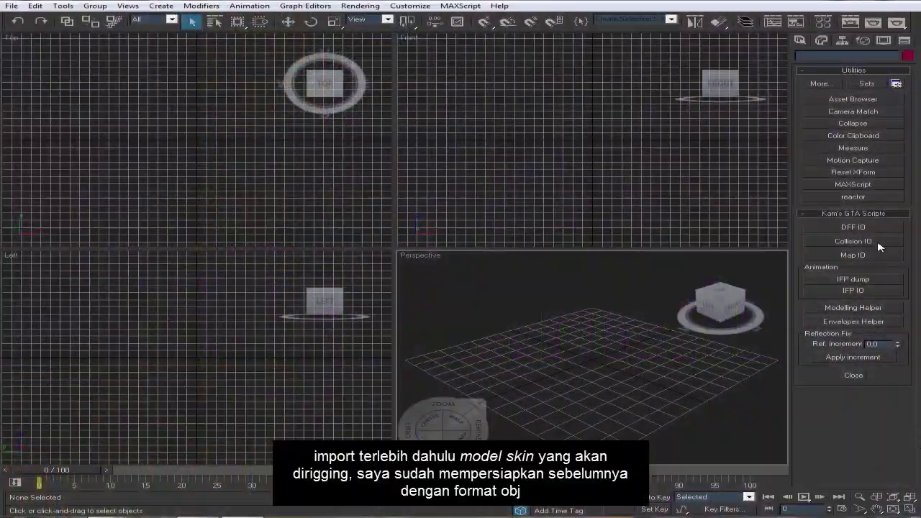
- Import RIGGING.obj with the default OBJ options and maximize the Perspective view
left_click(12, 6)
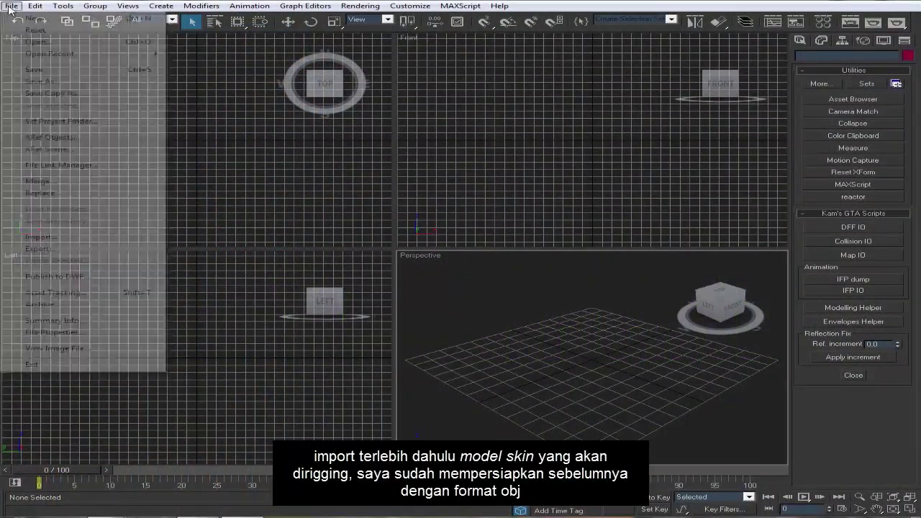
left_click(38, 236)
double_click(224, 122)
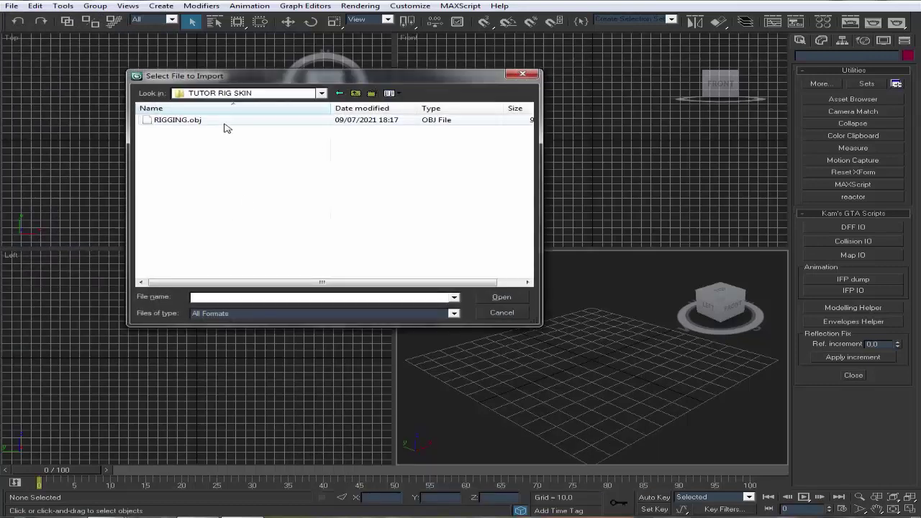
left_click(367, 361)
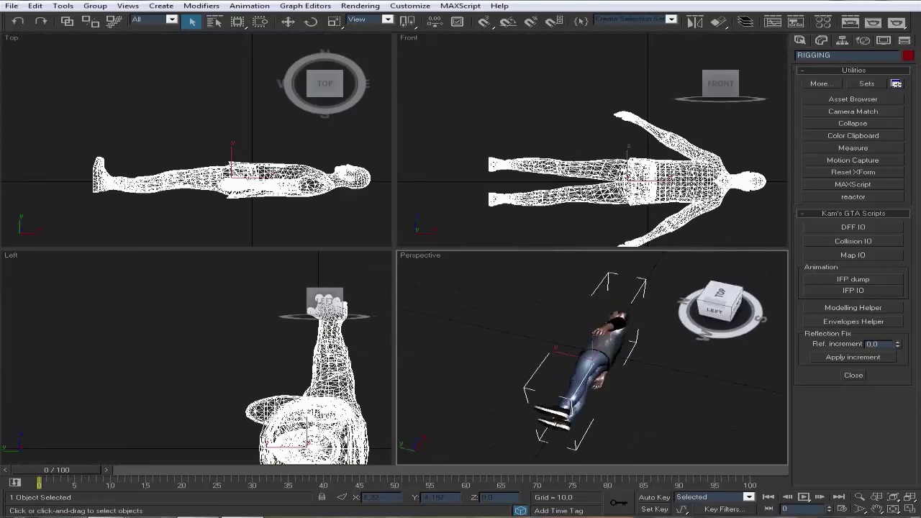
left_click(912, 509)
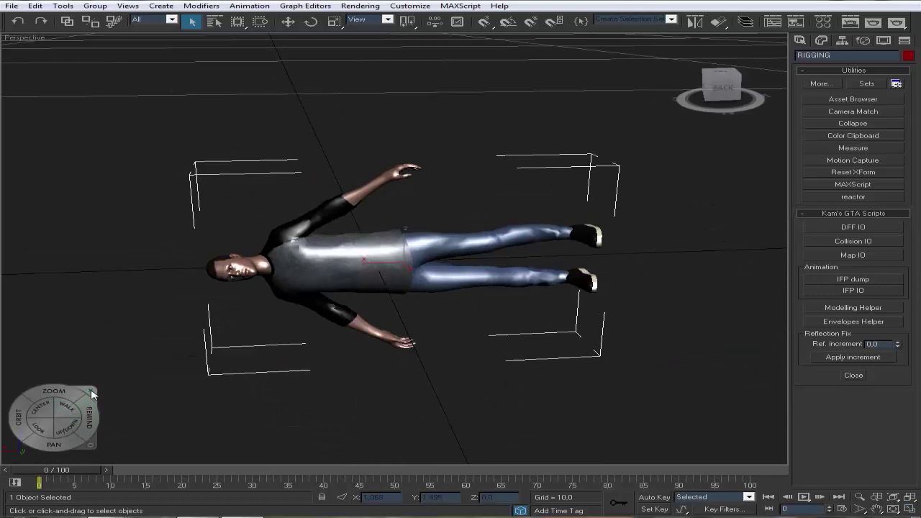
left_click(91, 393)
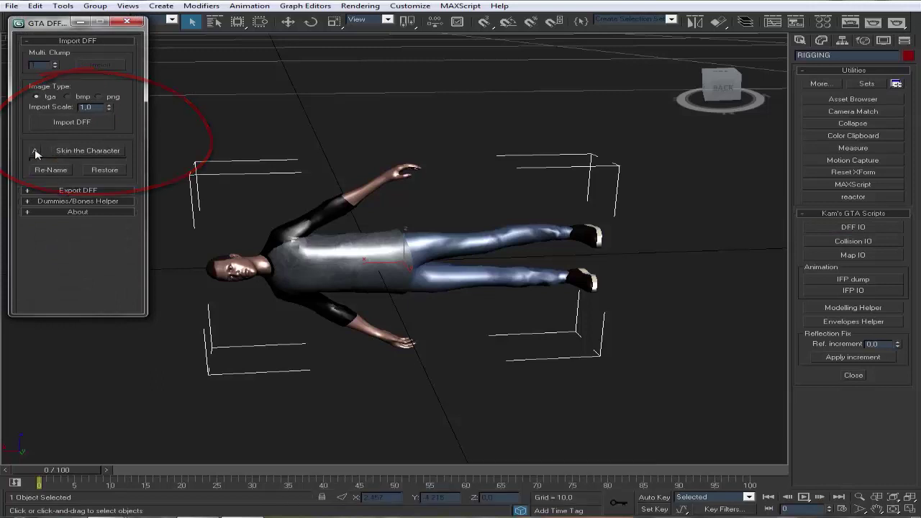
- Import the base skin DFF, skin it to its bones, and restore the four-view layout
left_click(86, 122)
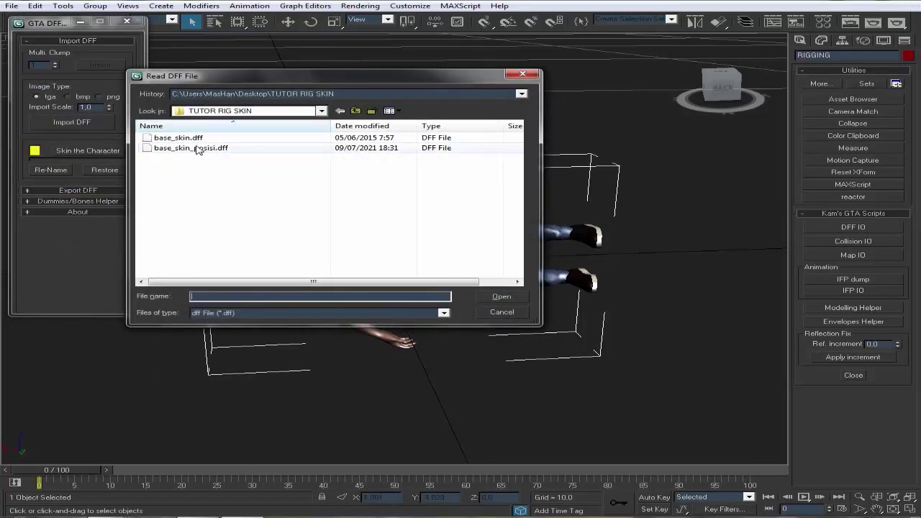
double_click(198, 149)
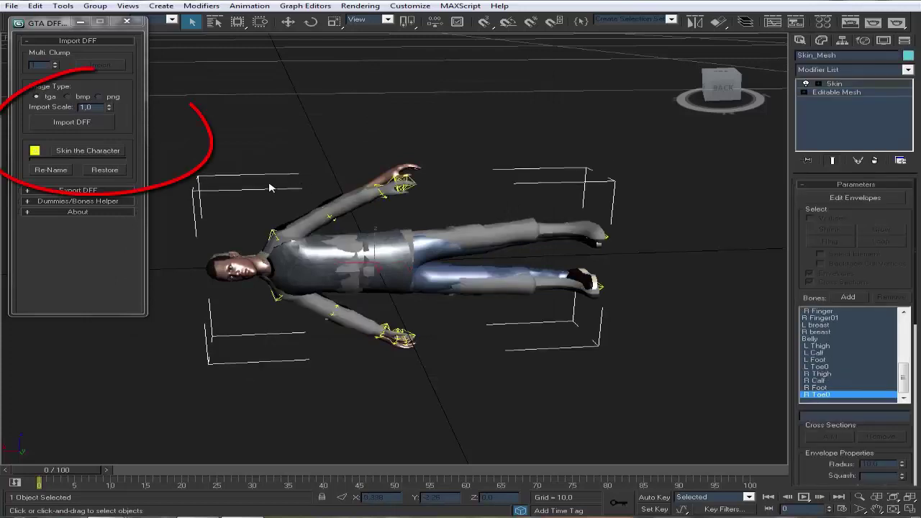
left_click(74, 154)
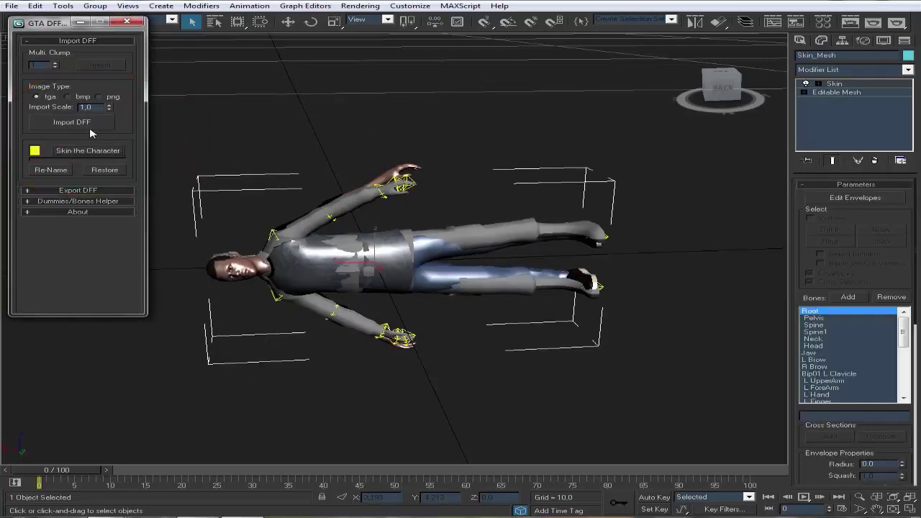
left_click(81, 23)
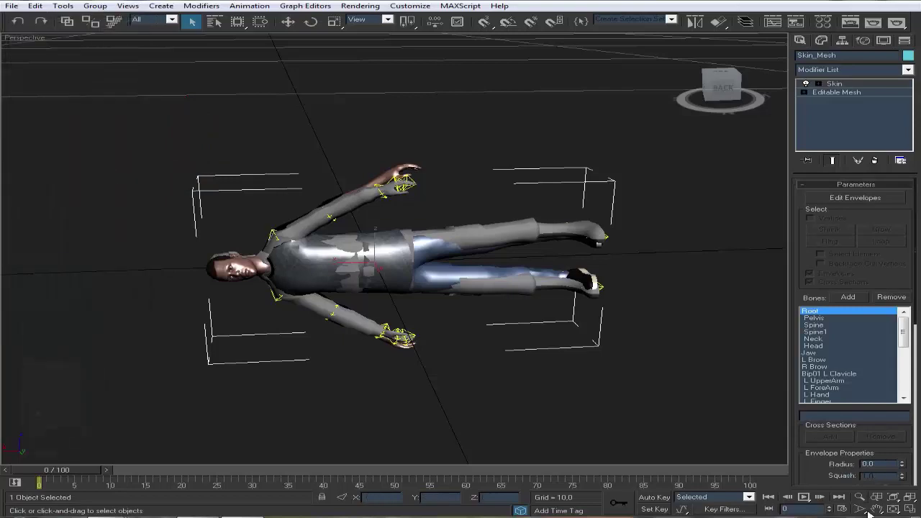
left_click(907, 507)
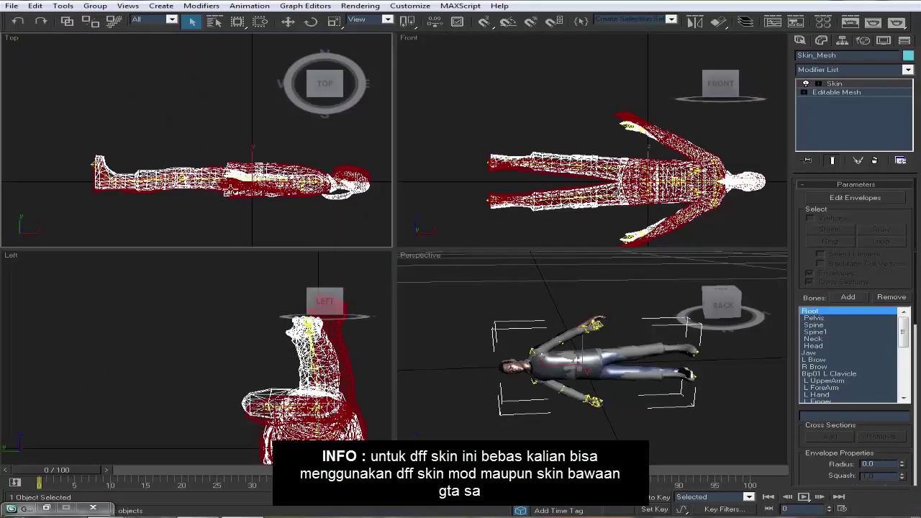
scroll(212, 137, "up", 4)
key("alt+w")
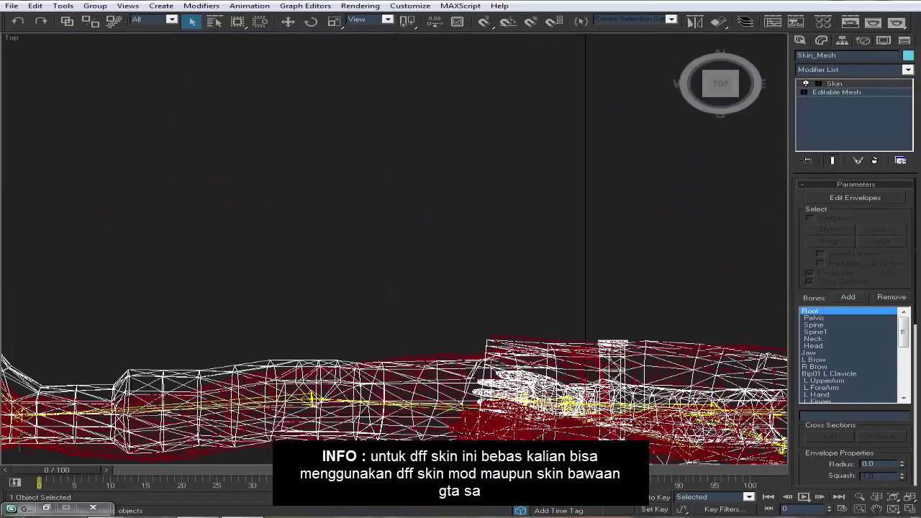
scroll(285, 274, "up", 2)
scroll(285, 274, "up", 2)
middle_click_drag(287, 271, 488, 298)
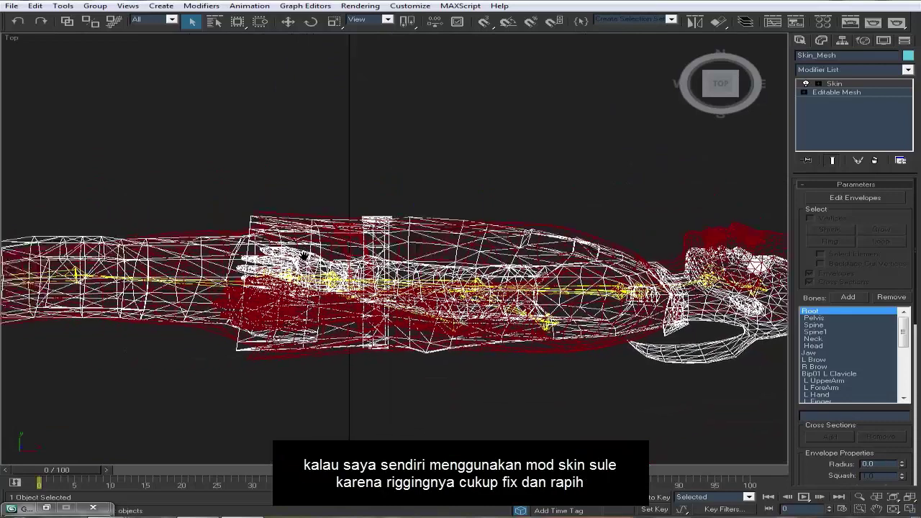
scroll(489, 298, "up", 1)
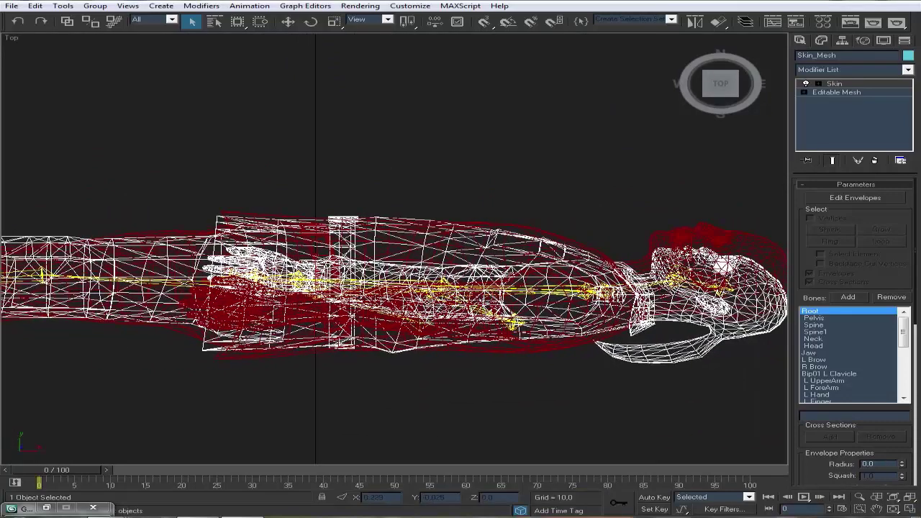
scroll(395, 248, "up", 2)
scroll(394, 248, "up", 2)
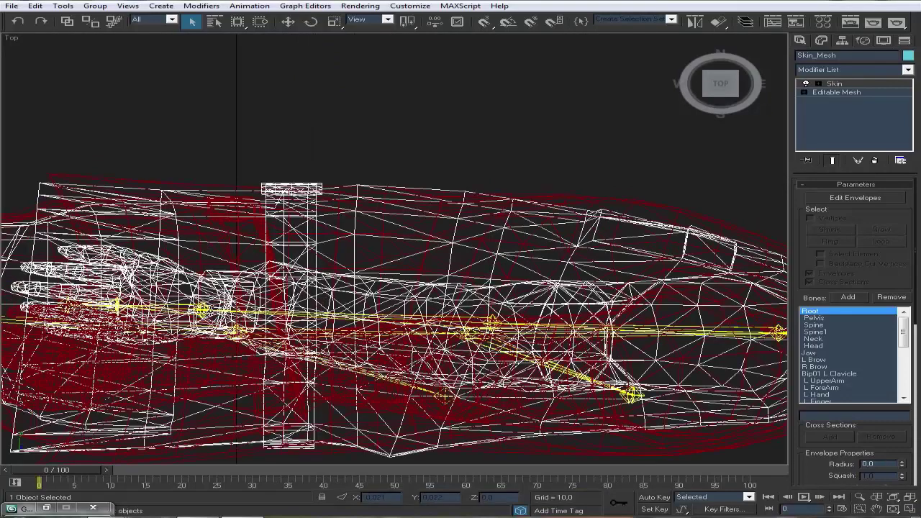
left_click(202, 311)
scroll(387, 251, "down", 1)
scroll(387, 251, "down", 1)
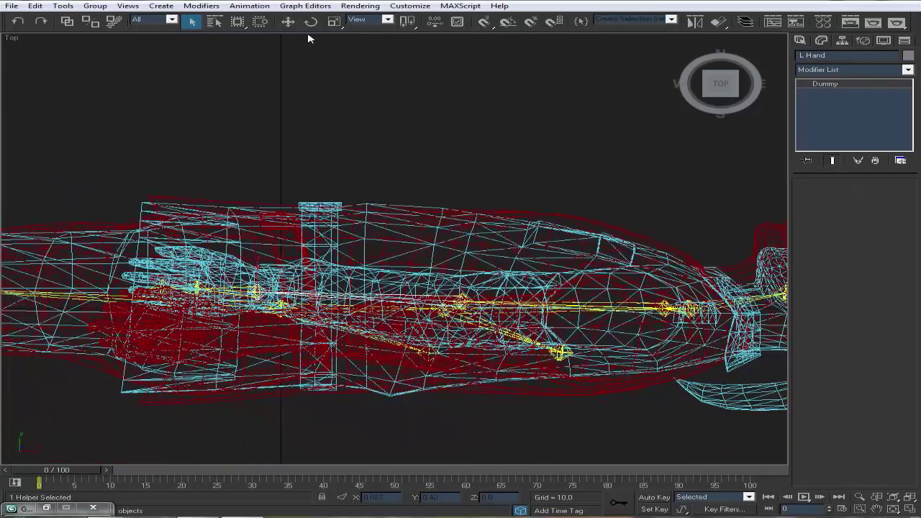
left_click(209, 202)
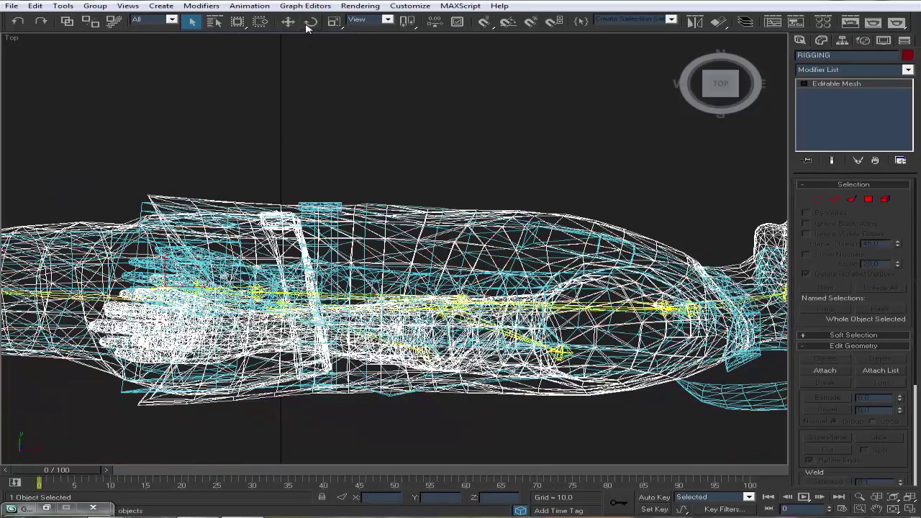
left_click_drag(340, 289, 156, 316)
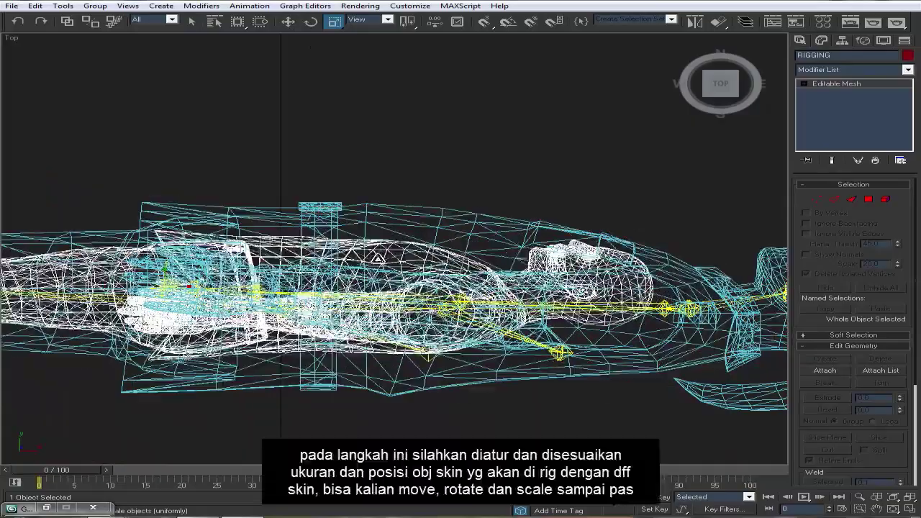
left_click(18, 25)
middle_click_drag(234, 158, 247, 133)
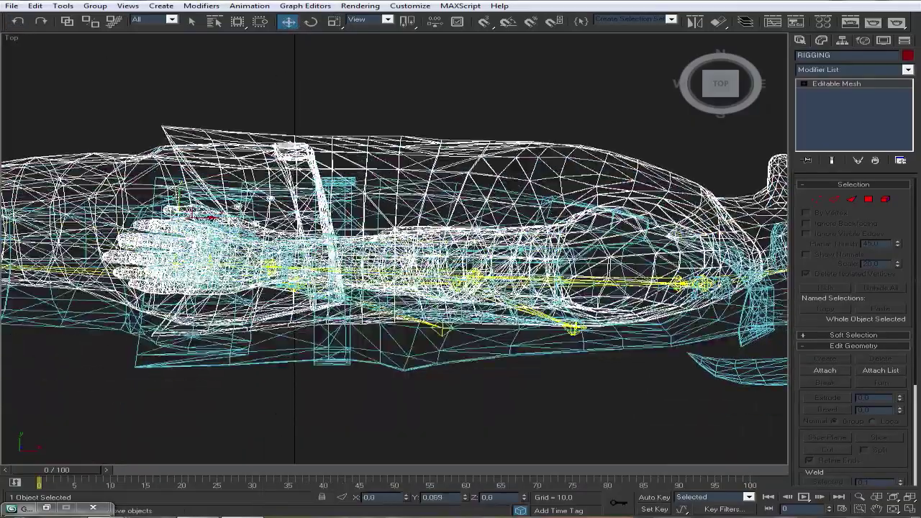
left_click_drag(182, 249, 181, 279)
left_click(13, 27)
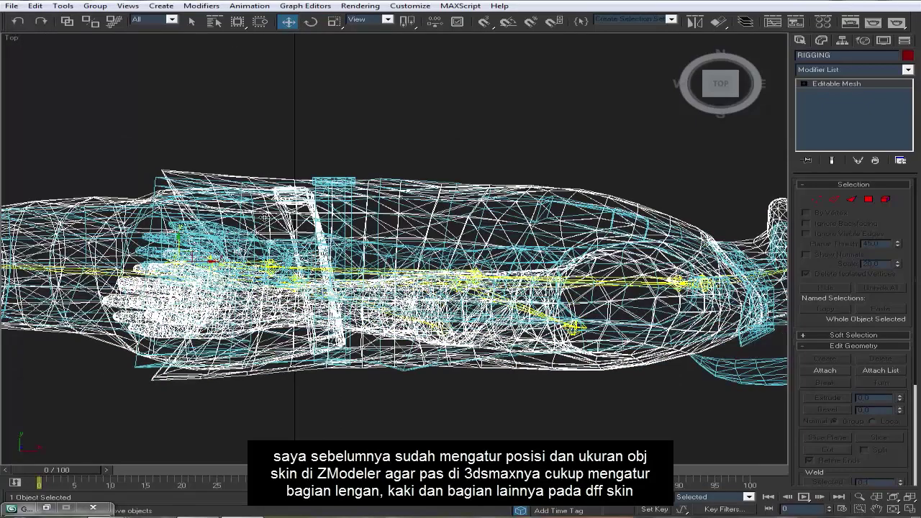
left_click(351, 230)
- Select the Spine1 bone and rotate it slightly to fit the mesh
key("alt+w")
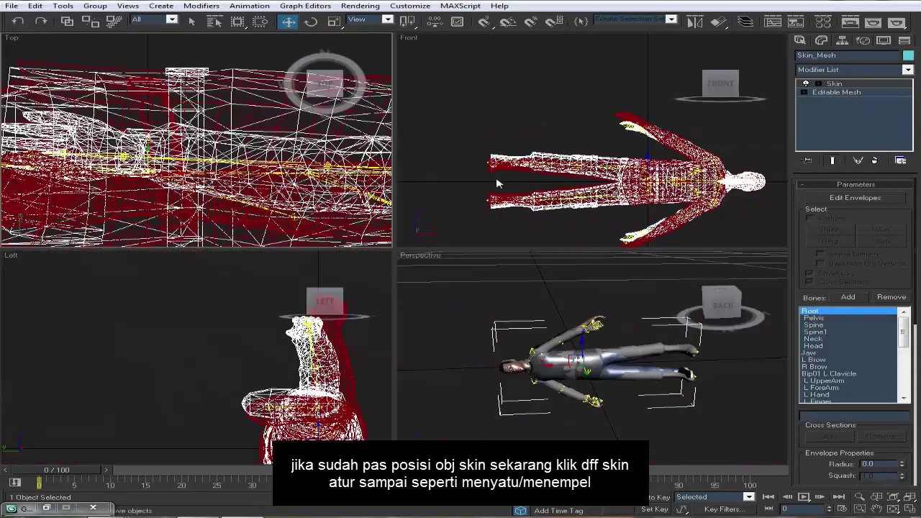
scroll(498, 183, "up", 5)
left_click(631, 196)
left_click(632, 196)
left_click(632, 196)
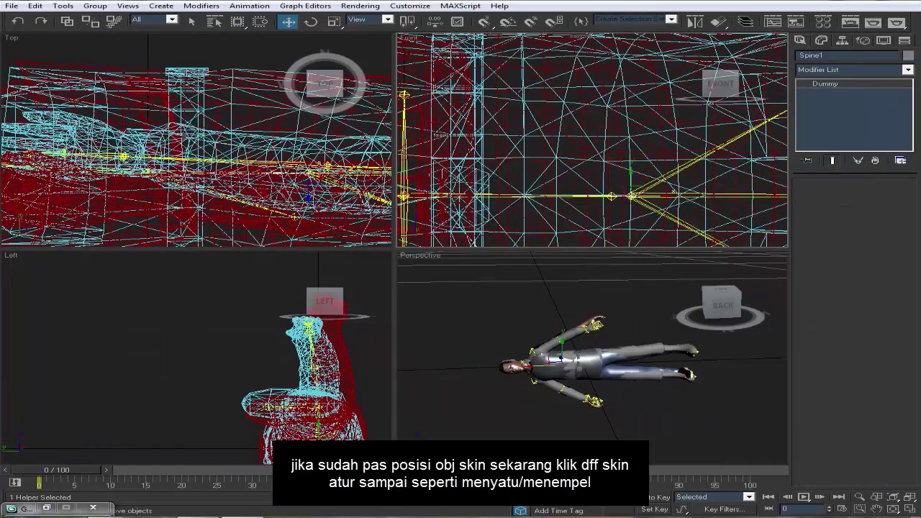
scroll(367, 216, "down", 3)
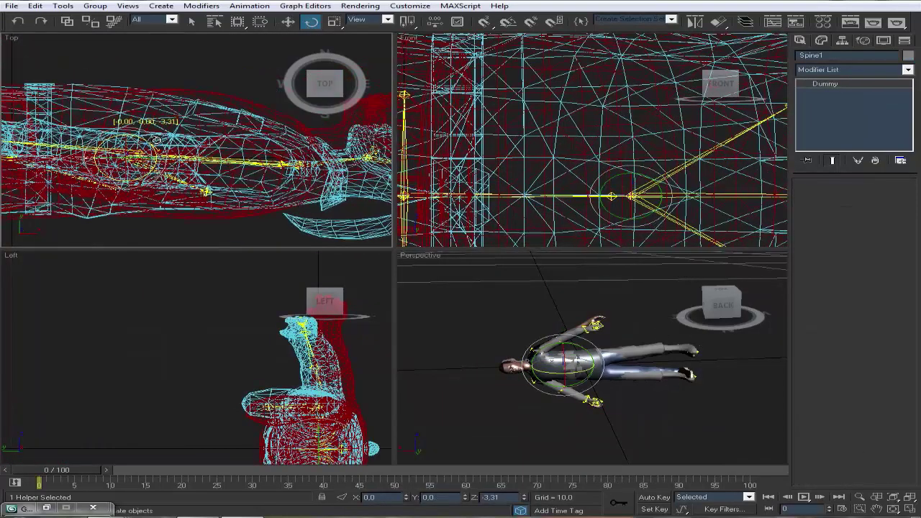
left_click_drag(147, 140, 159, 130)
scroll(324, 144, "up", 3)
- Rotate the Head bone in the Top view to sit inside the mesh's head
left_click(307, 144)
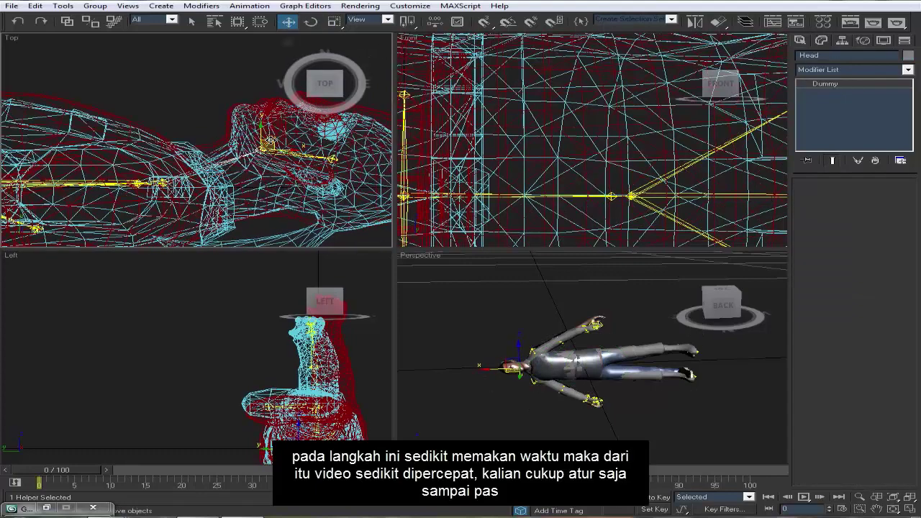
middle_click_drag(270, 140, 216, 144)
key("e")
left_click_drag(209, 143, 205, 134)
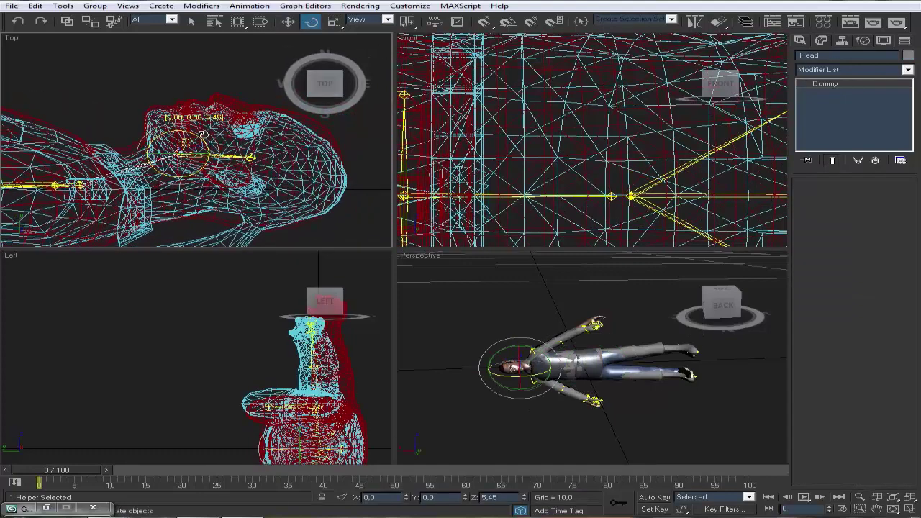
scroll(208, 135, "down", 3)
key("alt+w")
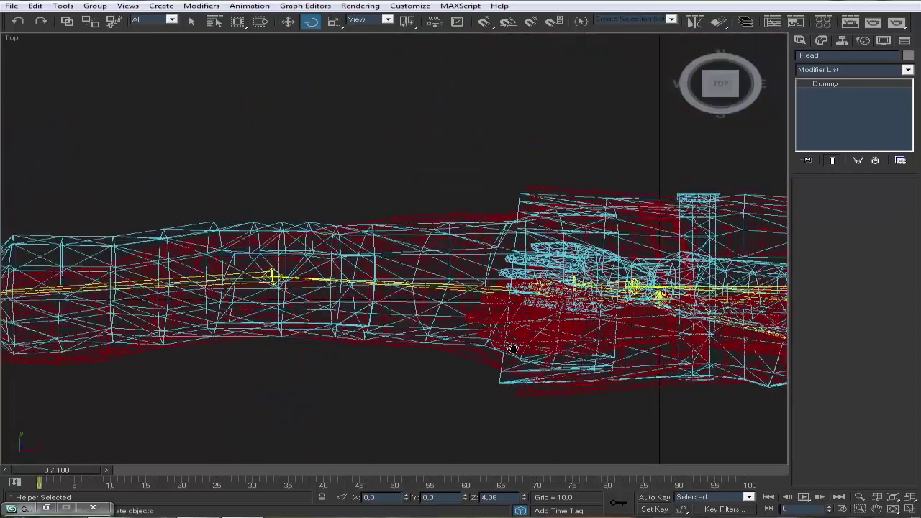
scroll(506, 325, "down", 2)
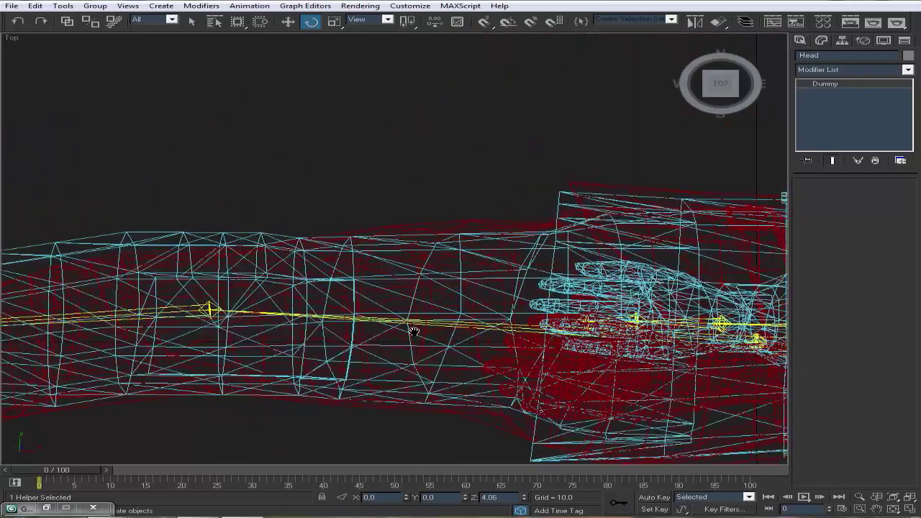
mouse_move(506, 326)
middle_mouse_down()
mouse_move(315, 297)
mouse_move(381, 288)
middle_mouse_up()
scroll(315, 297, "up", 2)
scroll(360, 288, "up", 1)
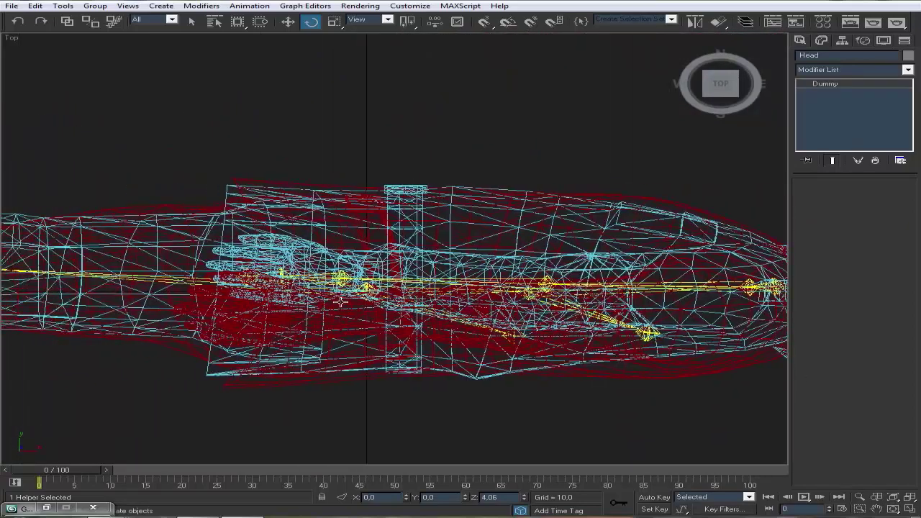
scroll(360, 288, "up", 2)
key("alt+w")
scroll(590, 144, "up", 3)
key("alt+w")
scroll(530, 268, "down", 1)
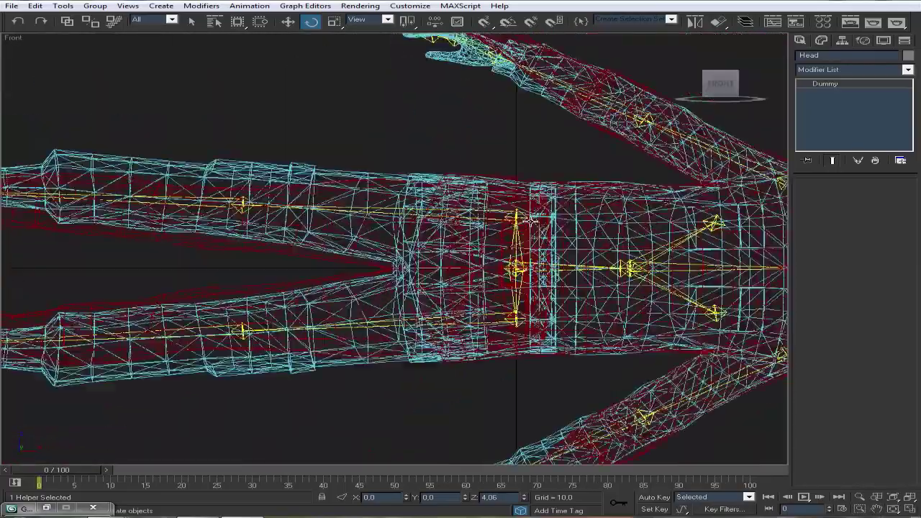
scroll(530, 267, "up", 2)
- Rotate the L Thigh bone down to match the leg, then select R Thigh
left_click(530, 267)
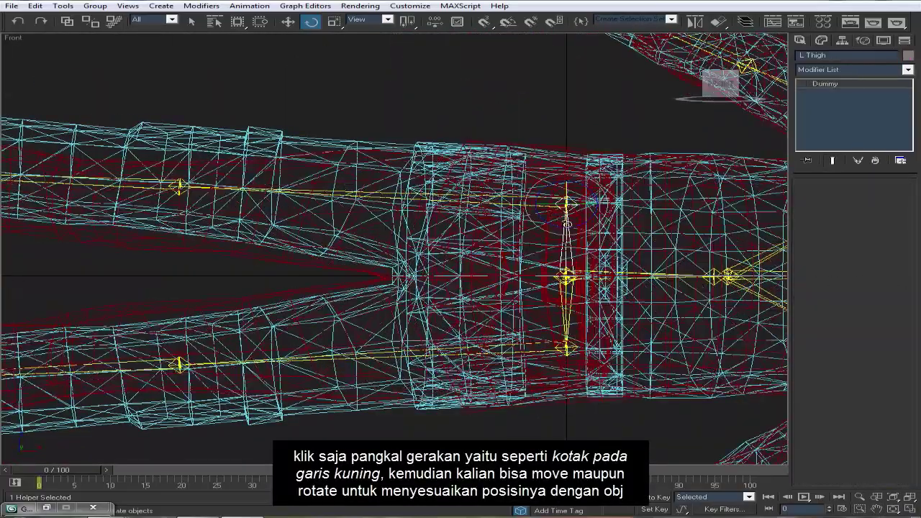
scroll(524, 205, "down", 3)
left_click_drag(498, 208, 502, 205)
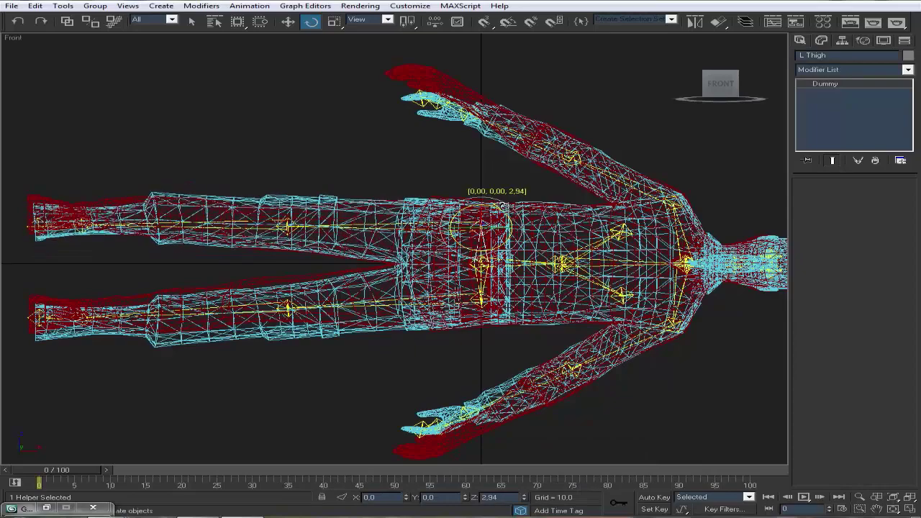
left_click(485, 280)
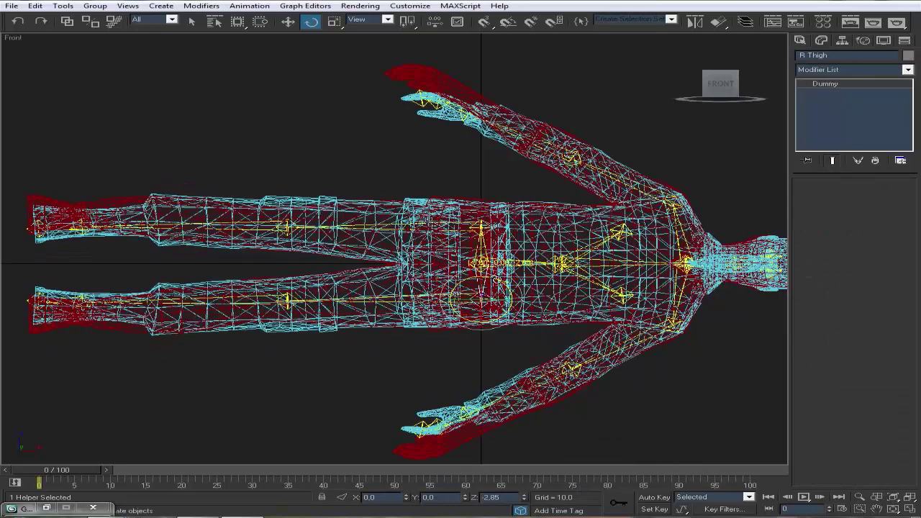
scroll(498, 279, "up", 3)
- Rotate the R Calf bone back to align with the lower leg
left_click(572, 313)
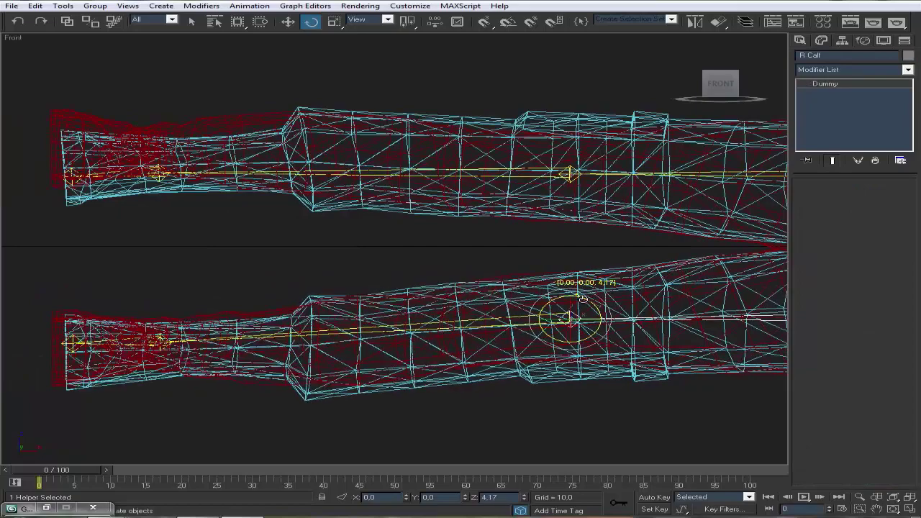
left_click_drag(583, 299, 552, 309)
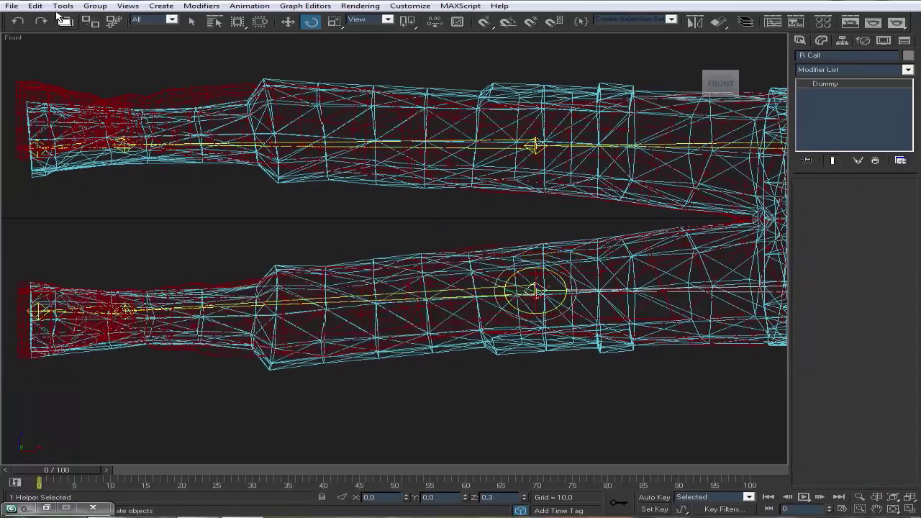
scroll(518, 295, "up", 3)
left_click_drag(504, 298, 511, 302)
scroll(72, 68, "down", 3)
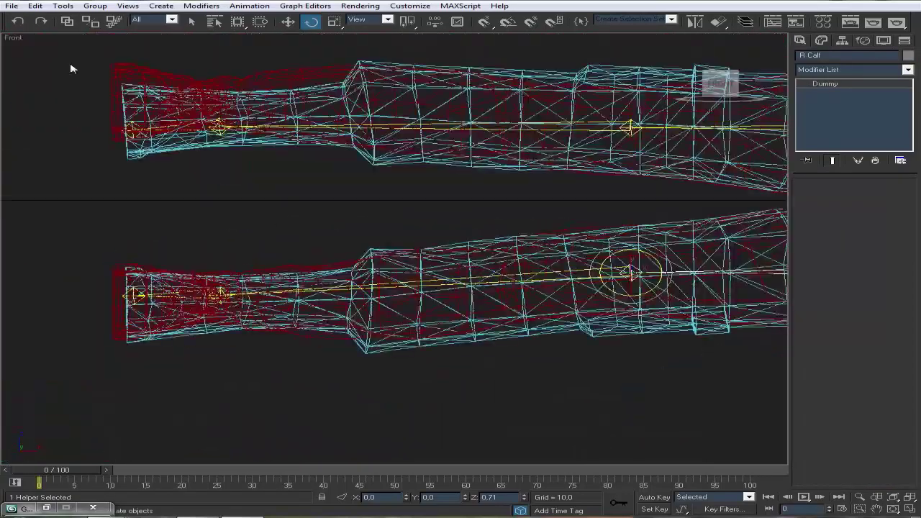
mouse_move(654, 265)
middle_mouse_down()
mouse_move(561, 250)
mouse_move(567, 295)
middle_mouse_up()
- Rotate the L Calf bone to match the leg mesh, then reselect R Calf
left_click(570, 146)
left_click_drag(570, 151, 570, 147)
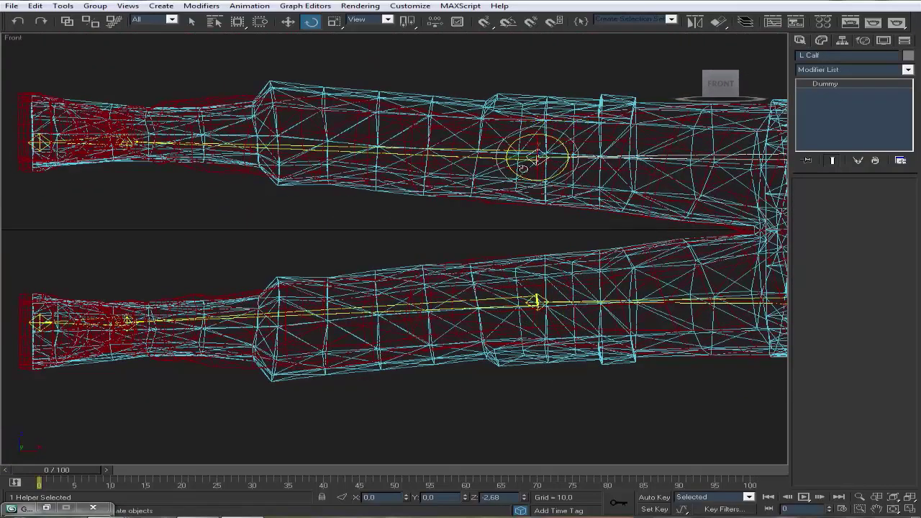
scroll(523, 167, "down", 3)
left_click(536, 302)
scroll(623, 200, "up", 3)
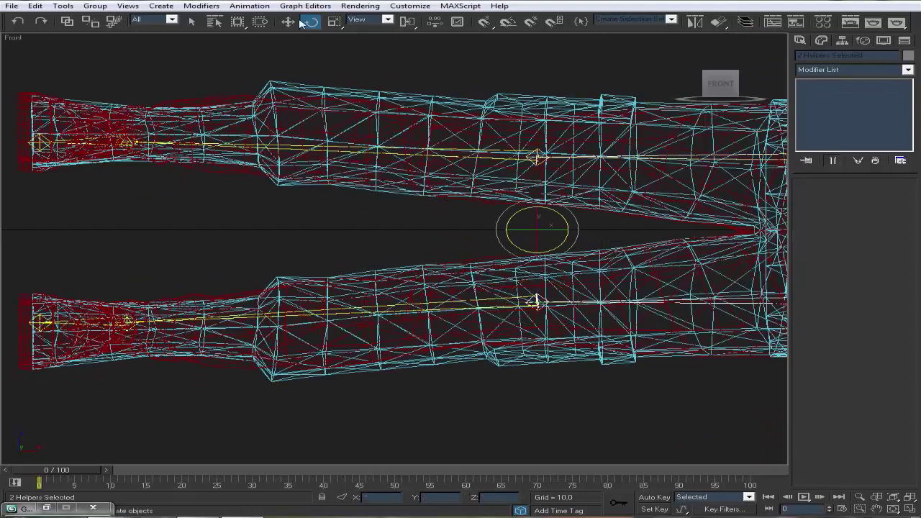
middle_click_drag(562, 229, 549, 231)
- Rotate the foot bones down to fit the feet in the maximized Top view
key("ctrl+alt+z")
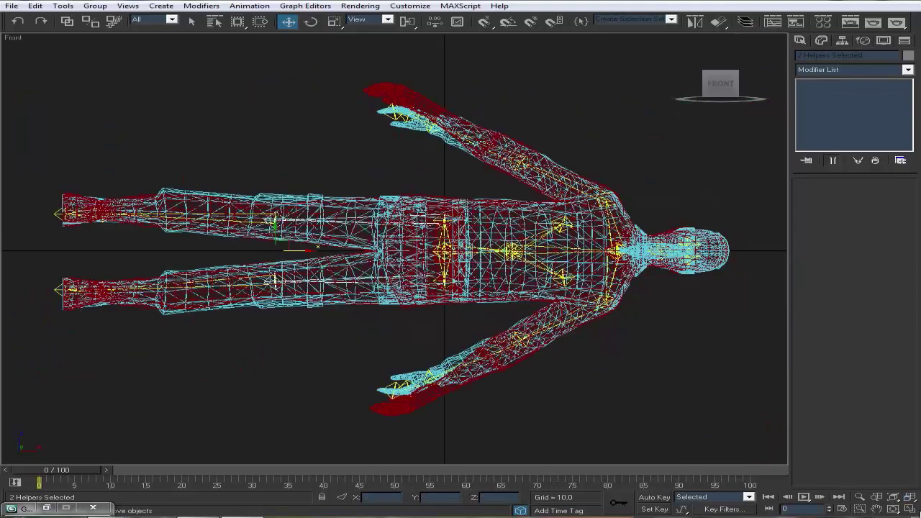
key("alt+w")
scroll(245, 163, "down", 5)
key("alt+w")
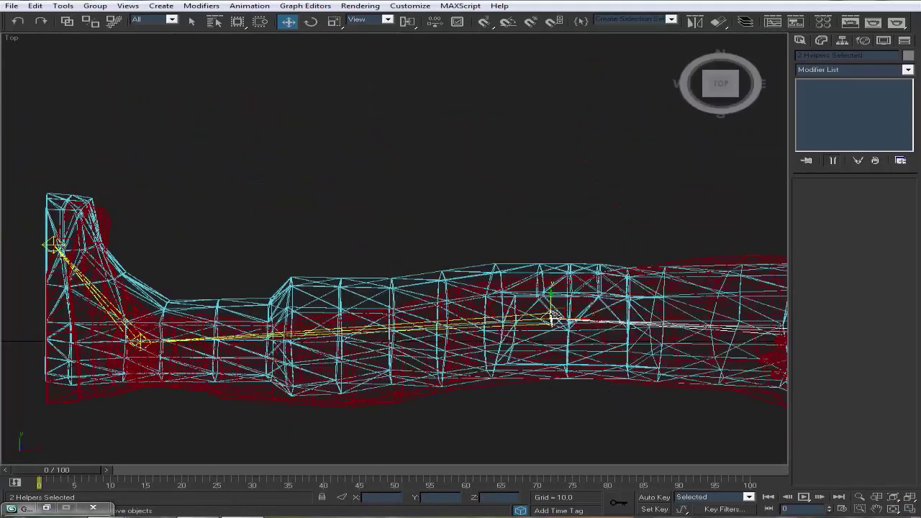
scroll(449, 270, "up", 4)
scroll(450, 270, "down", 4)
middle_click_drag(450, 270, 465, 206)
key("e")
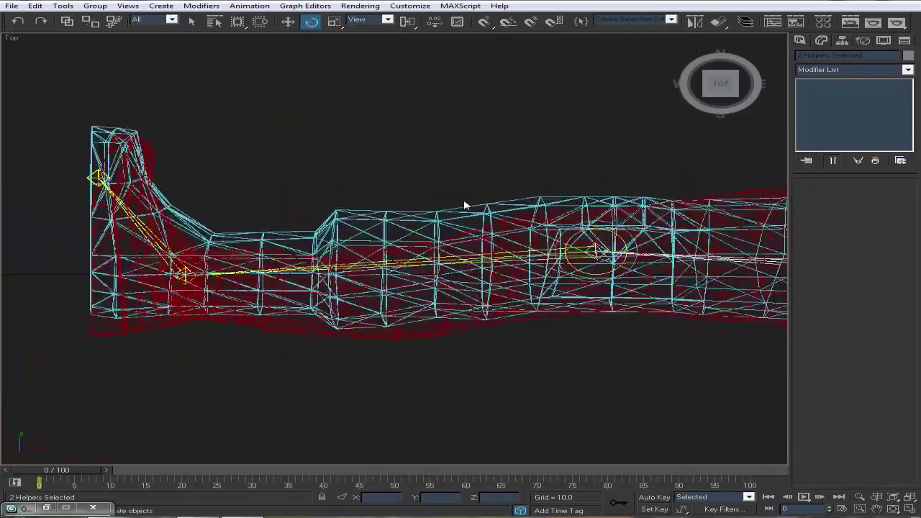
left_click_drag(606, 229, 607, 227)
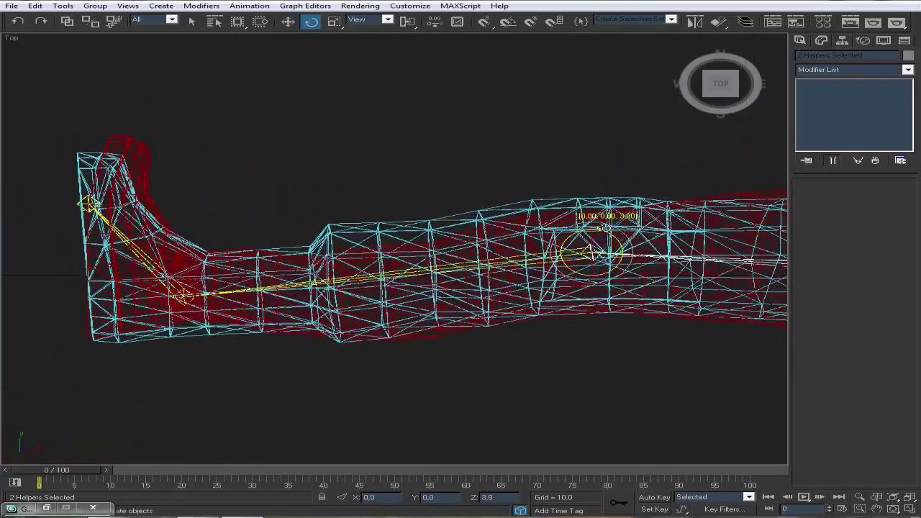
scroll(118, 292, "up", 3)
- Select the L Foot bone and undo the last foot adjustment
left_click(118, 293)
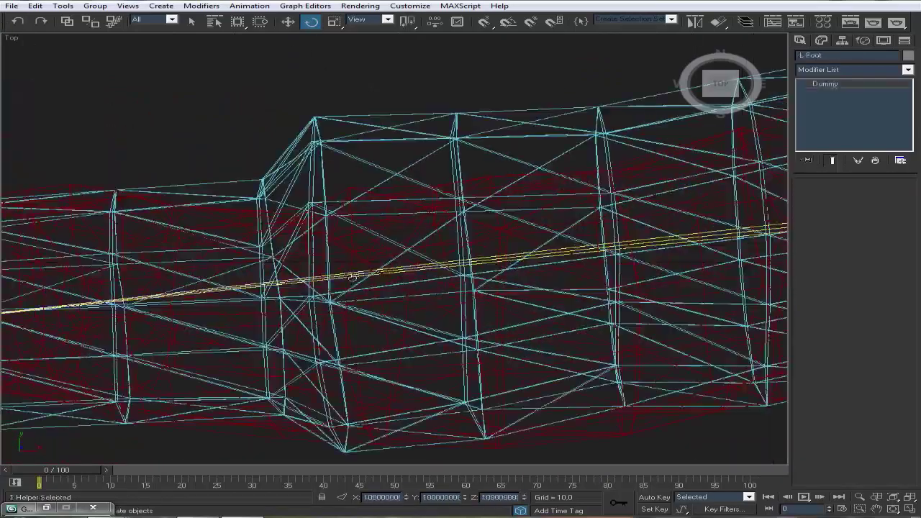
scroll(118, 293, "up", 5)
scroll(118, 299, "down", 5)
key("ctrl+z")
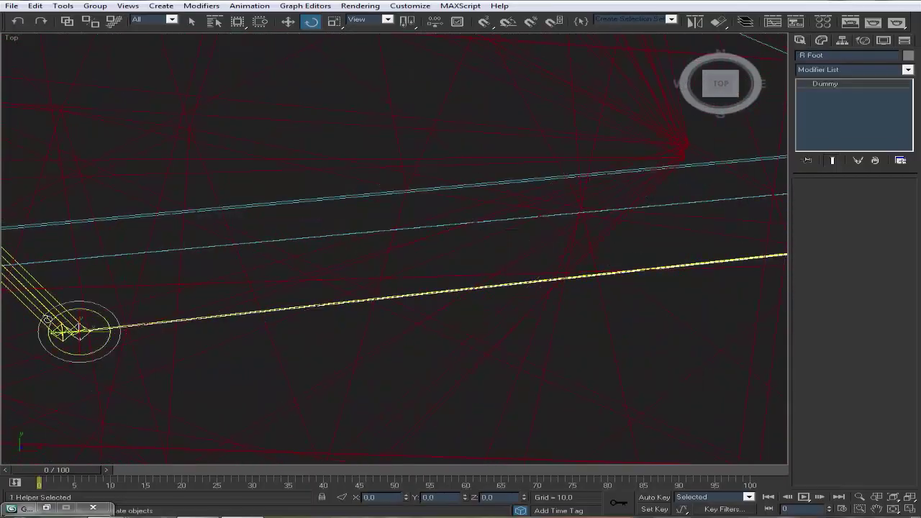
scroll(209, 332, "down", 5)
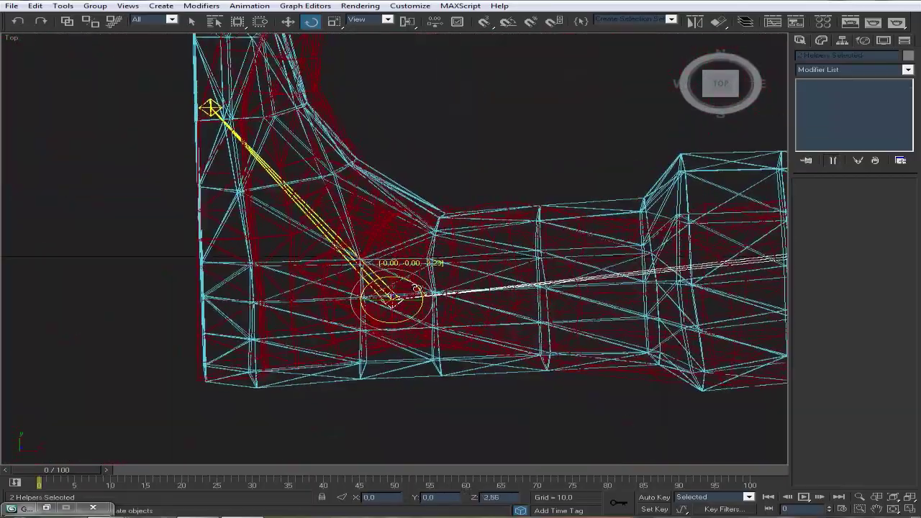
scroll(208, 332, "down", 5)
middle_click_drag(647, 267, 395, 268)
scroll(204, 281, "up", 5)
scroll(204, 282, "up", 3)
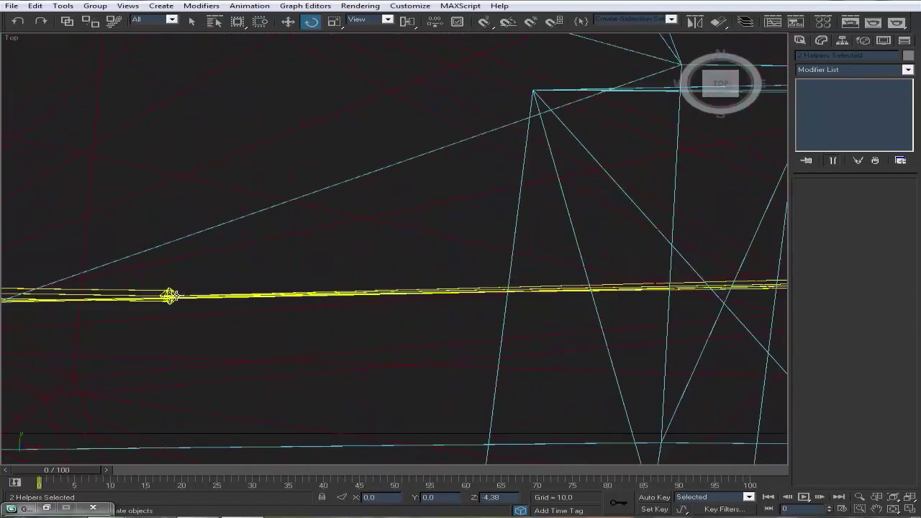
- Select the L UpperArm bone in preparation for fitting the arm
left_click(170, 294)
middle_click_drag(243, 320, 468, 274)
scroll(429, 254, "down", 5)
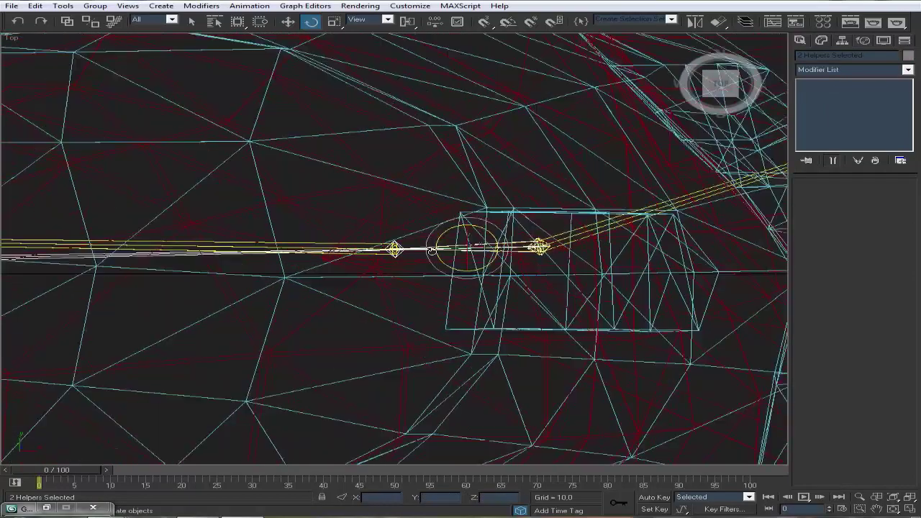
scroll(462, 251, "up", 5)
key("alt+w")
- Select the left arm bones and rotate them toward the arm mesh
scroll(688, 199, "up", 5)
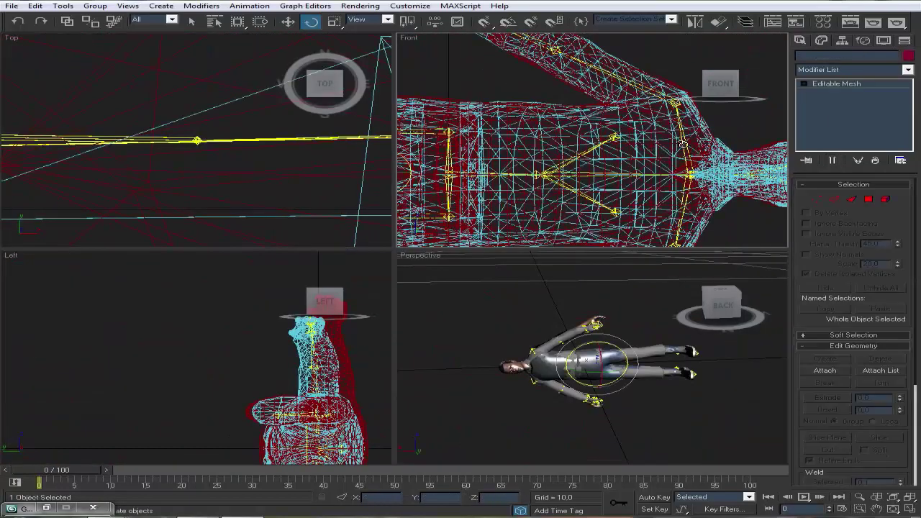
left_click(631, 161)
left_click(252, 150, "ctrl")
scroll(253, 149, "up", 3)
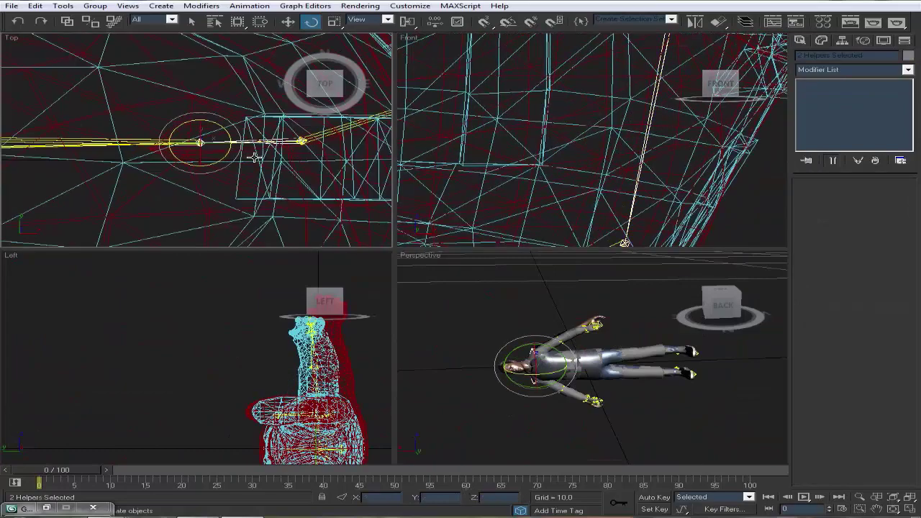
scroll(252, 150, "up", 3)
left_click_drag(252, 150, 248, 129)
scroll(248, 130, "down", 2)
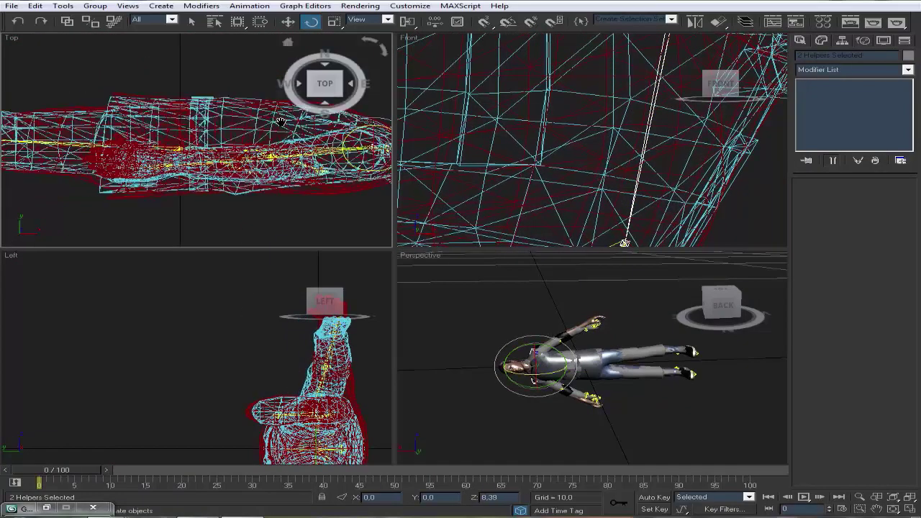
scroll(662, 175, "down", 5)
scroll(277, 157, "up", 1)
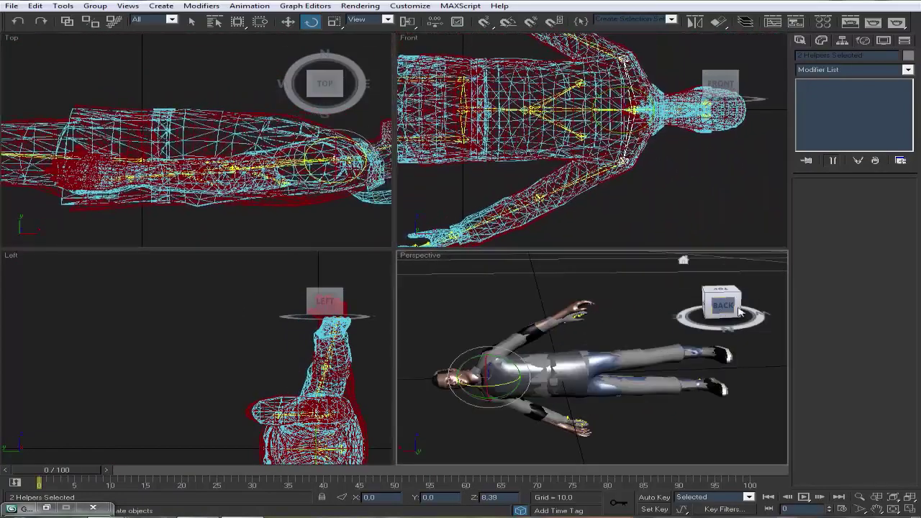
middle_click_drag(547, 360, 504, 323, "alt")
scroll(299, 176, "up", 3)
- Refine the left arm bone rotation so it sits inside the arm mesh
left_click_drag(298, 176, 311, 175)
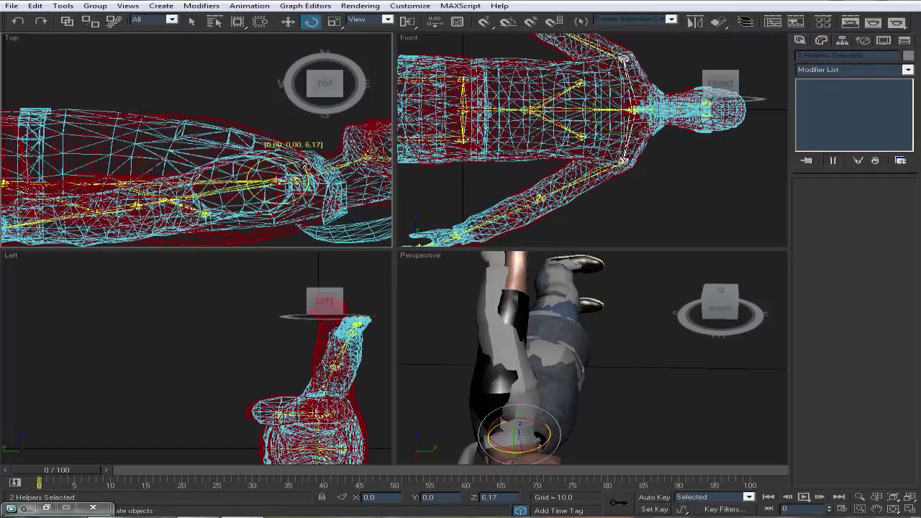
scroll(518, 133, "up", 3)
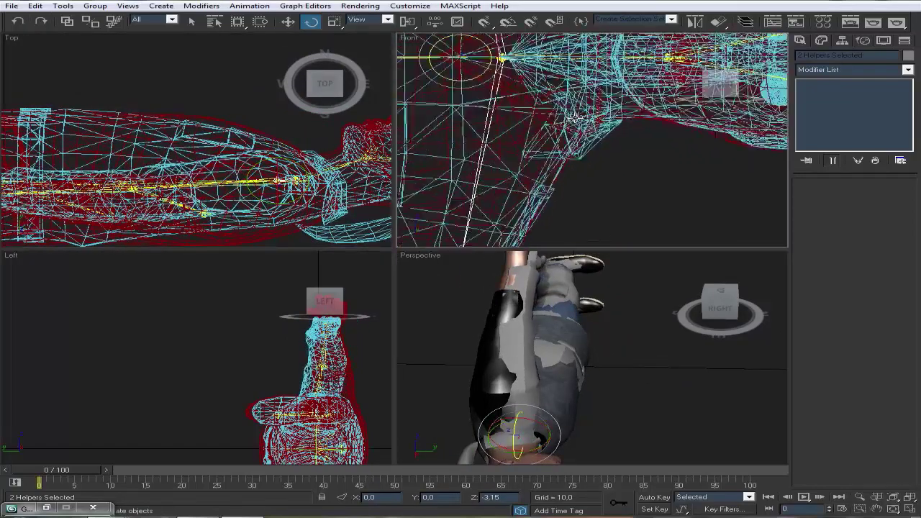
scroll(525, 130, "up", 3)
scroll(526, 130, "up", 2)
left_click_drag(310, 167, 314, 161)
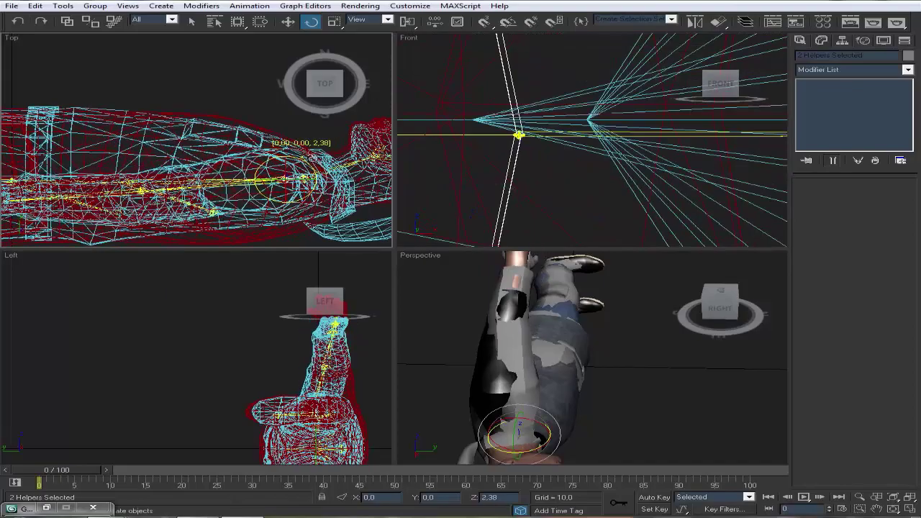
scroll(315, 161, "up", 2)
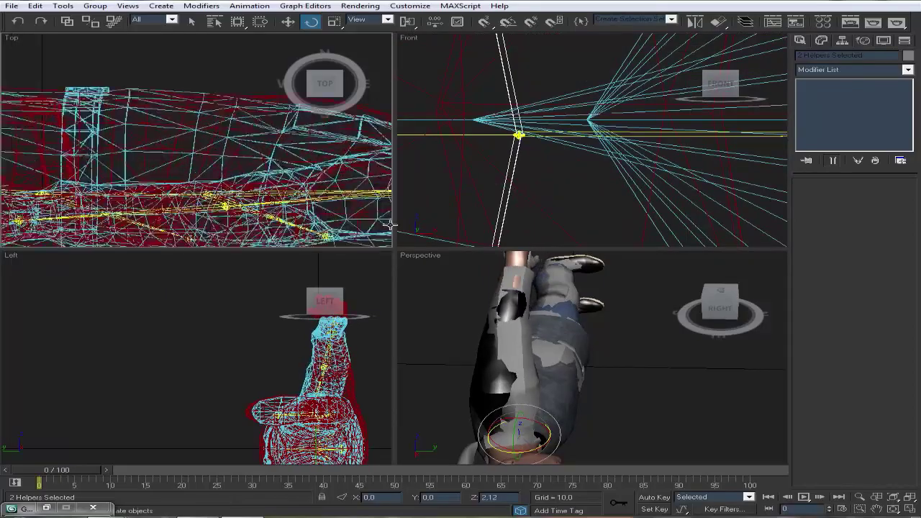
- Check the arm fit in the maximized Top view and select the R UpperArm bone
key("alt+w")
scroll(314, 162, "up", 3)
scroll(315, 161, "down", 3)
scroll(771, 261, "up", 3)
scroll(691, 274, "up", 4)
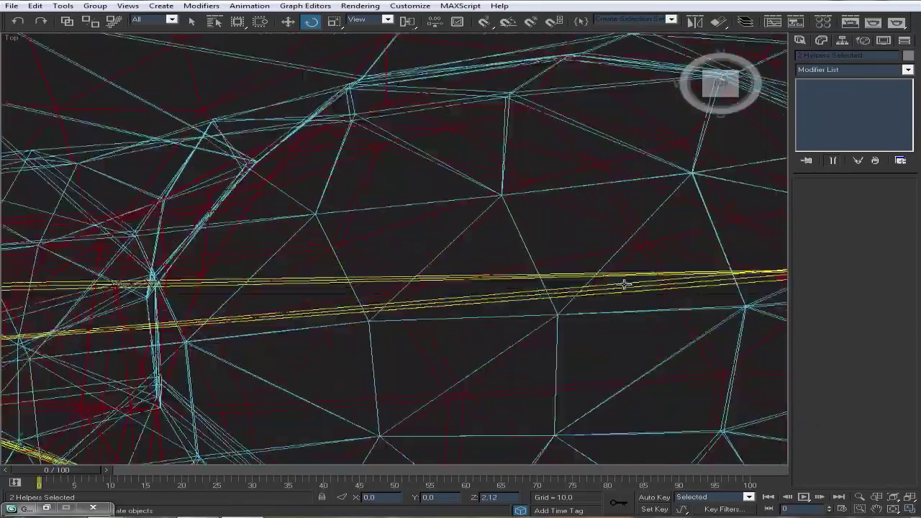
scroll(575, 292, "up", 2)
scroll(467, 299, "down", 2)
key("alt+w")
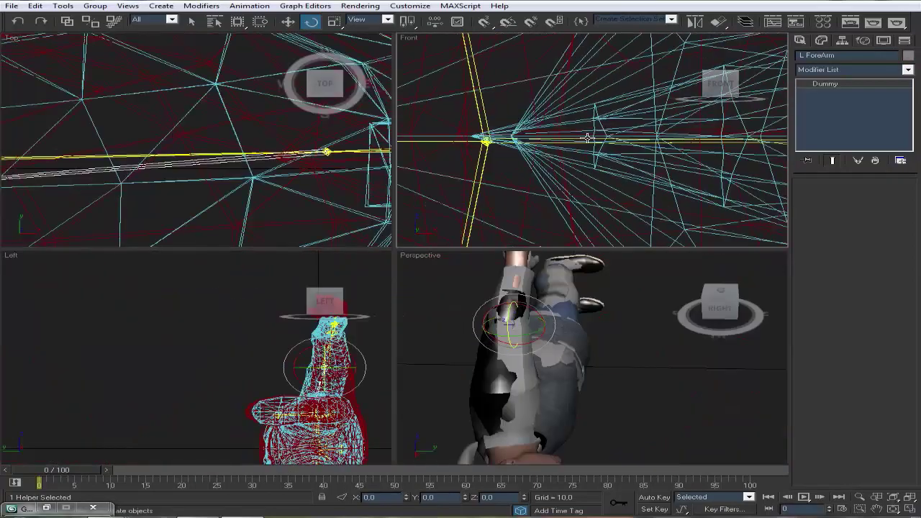
scroll(516, 153, "down", 3)
scroll(516, 152, "up", 4)
scroll(466, 155, "down", 3)
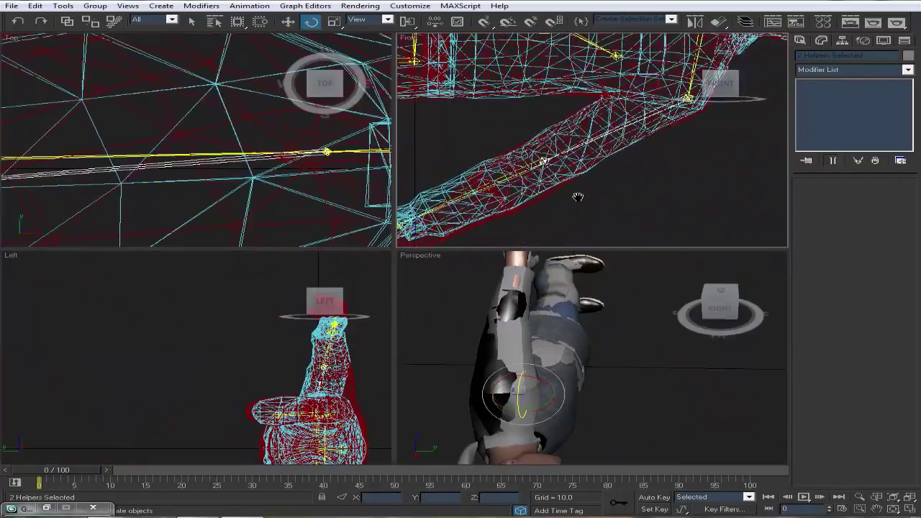
scroll(580, 199, "down", 3)
scroll(193, 148, "down", 3)
scroll(193, 147, "up", 2)
left_click(189, 144)
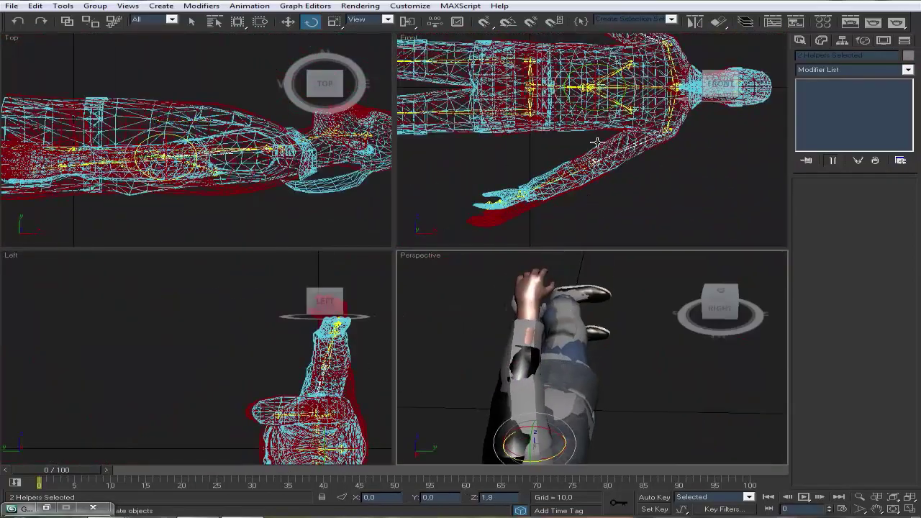
scroll(547, 173, "up", 3)
- Rotate the upper arm bones in the maximized Front view to fit the arm
key("alt+w")
scroll(475, 262, "up", 1)
scroll(475, 263, "down", 2)
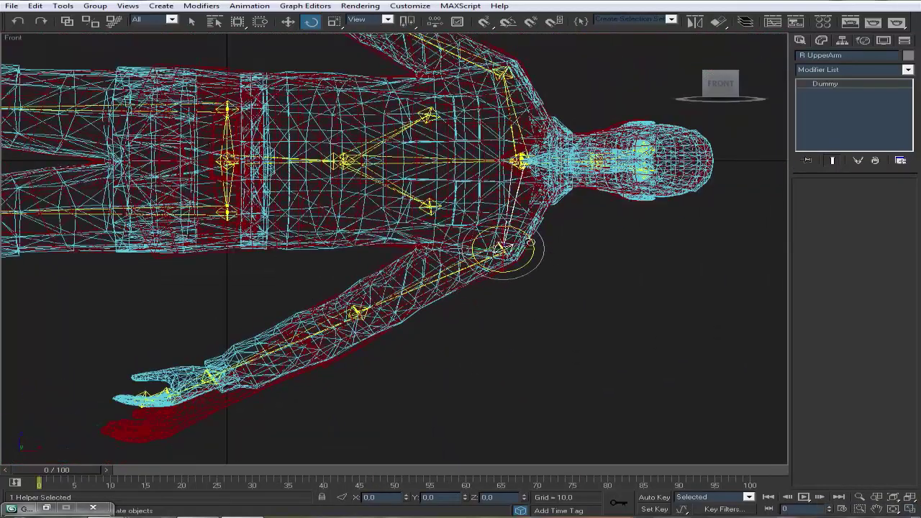
left_click_drag(532, 245, 530, 236)
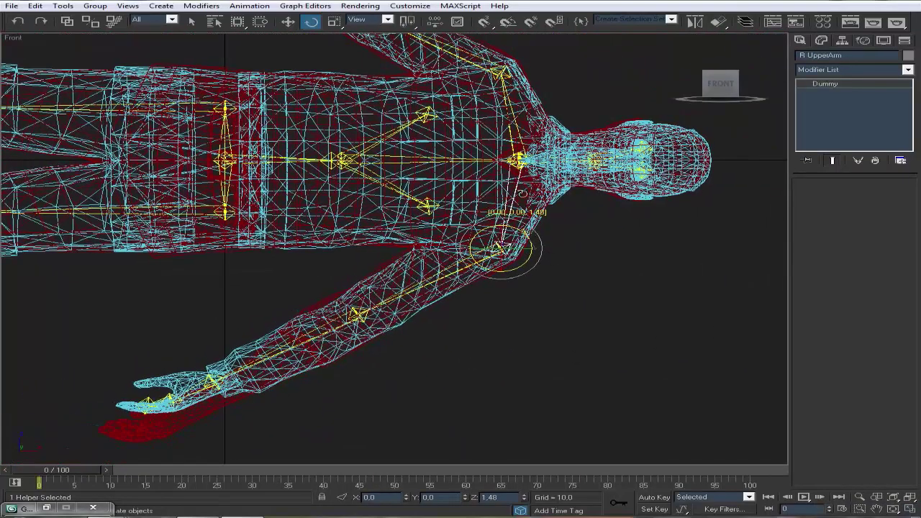
middle_click_drag(523, 66, 548, 151)
left_click_drag(548, 151, 551, 154)
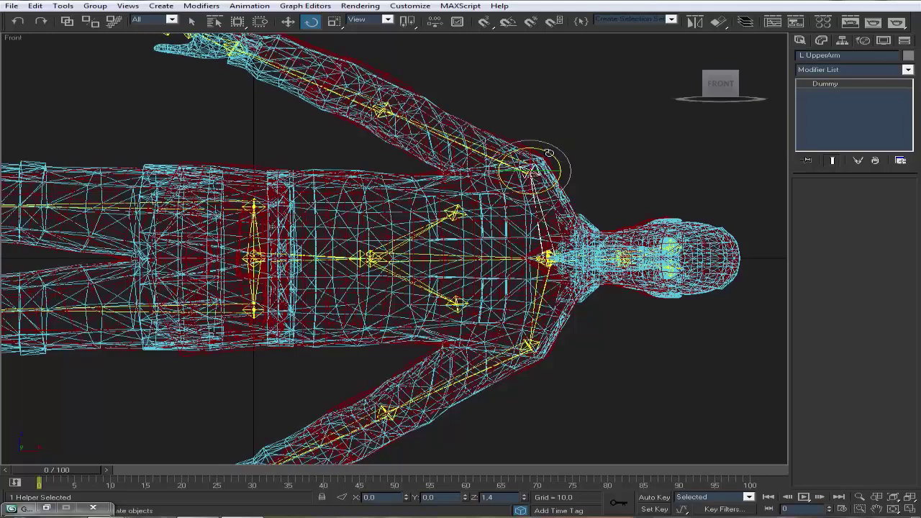
- Bend the forearm bone to follow the arm mesh, then switch to Select and Move
middle_click_drag(553, 154, 597, 209)
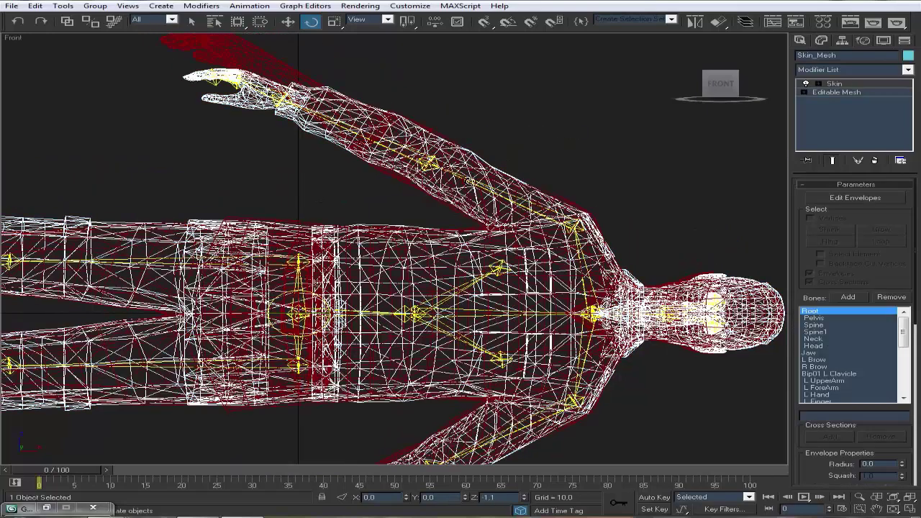
left_click(432, 162)
left_click_drag(432, 162, 464, 157)
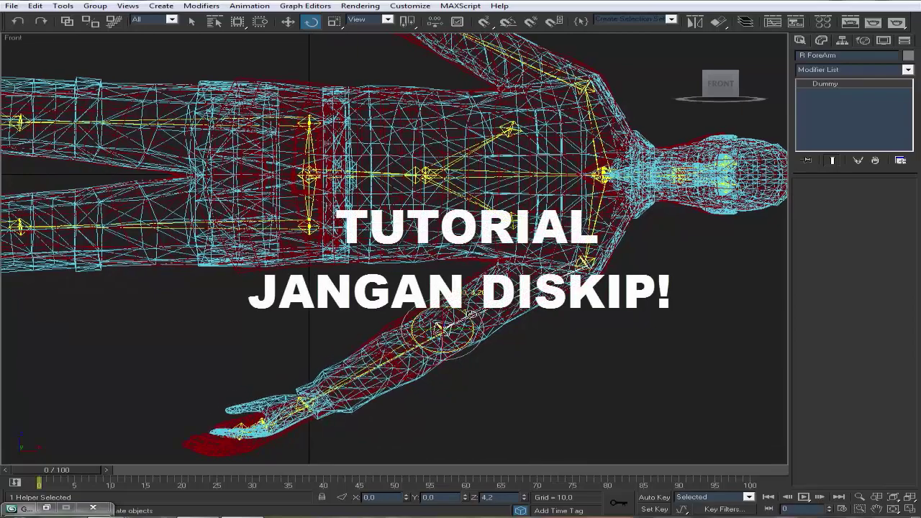
left_click(289, 21)
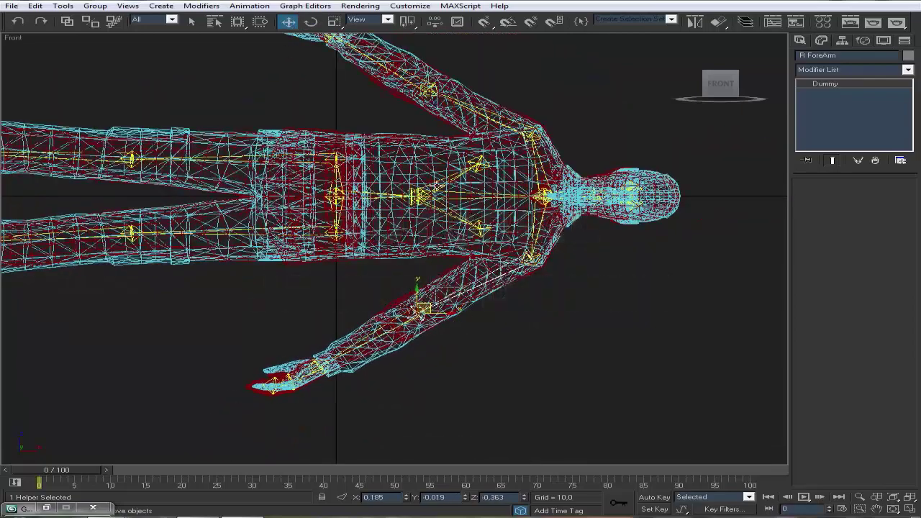
- Undo the last selection change and frame the raised left arm in the Front view
left_click(12, 23)
scroll(468, 120, "down", 3)
scroll(436, 288, "up", 1)
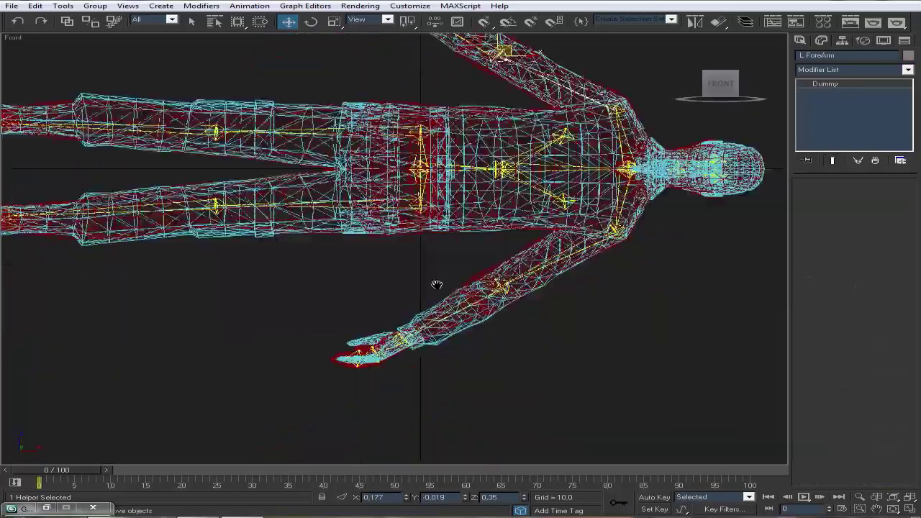
scroll(479, 290, "up", 4)
scroll(547, 237, "up", 2)
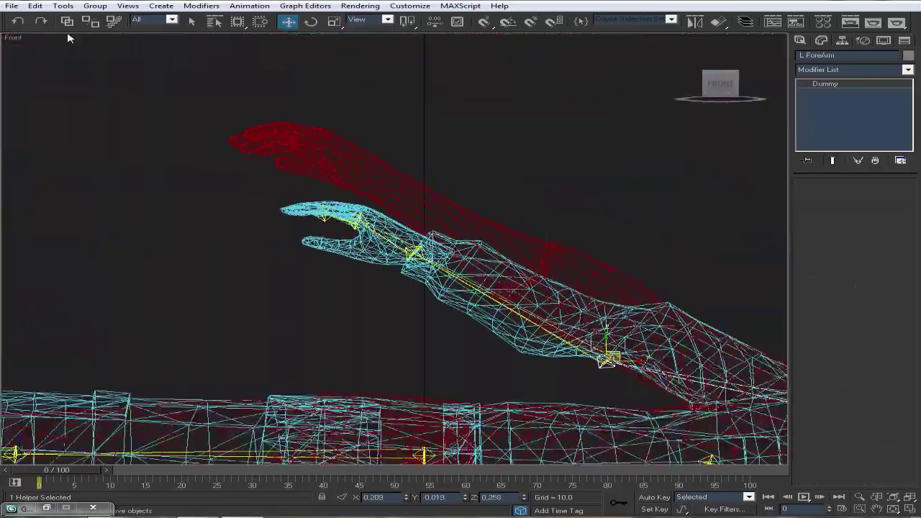
scroll(584, 301, "down", 3)
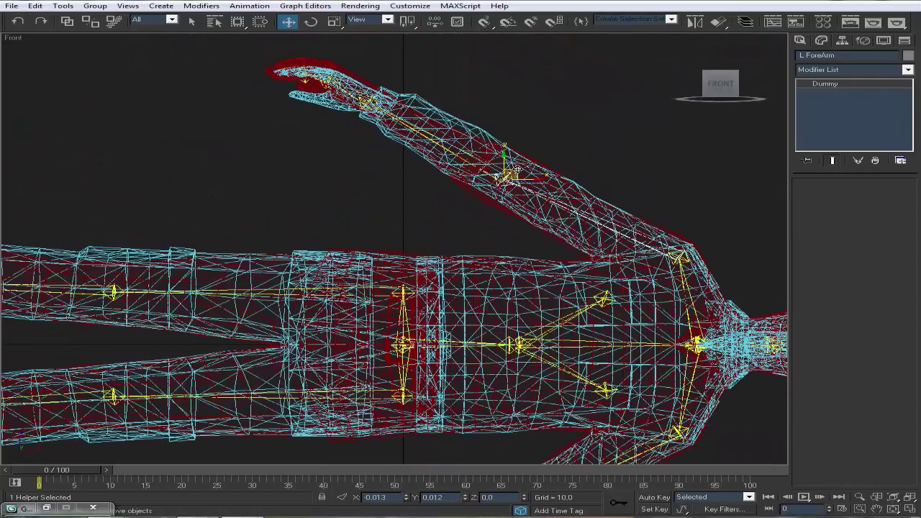
scroll(518, 238, "down", 2)
middle_click_drag(518, 238, 519, 197)
- Nudge the left forearm bone slightly in the four-view layout, then maximize the Front view
key("alt+w")
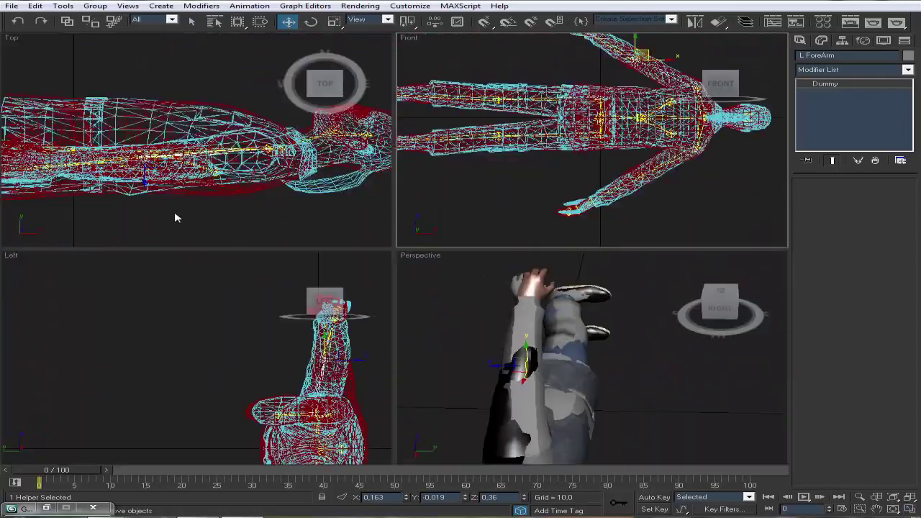
scroll(175, 204, "up", 3)
scroll(176, 203, "up", 2)
left_click_drag(177, 202, 191, 199)
scroll(192, 198, "down", 3)
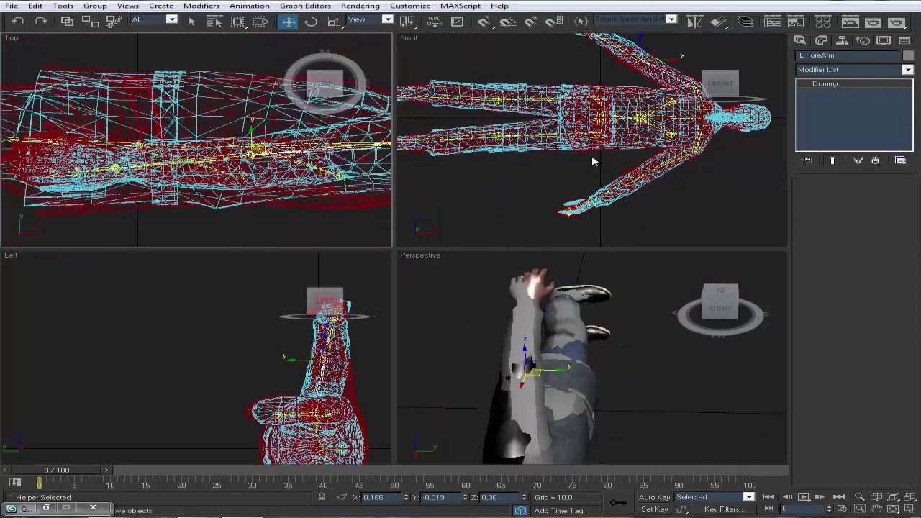
scroll(559, 164, "up", 3)
middle_click_drag(561, 137, 559, 165)
key("alt+w")
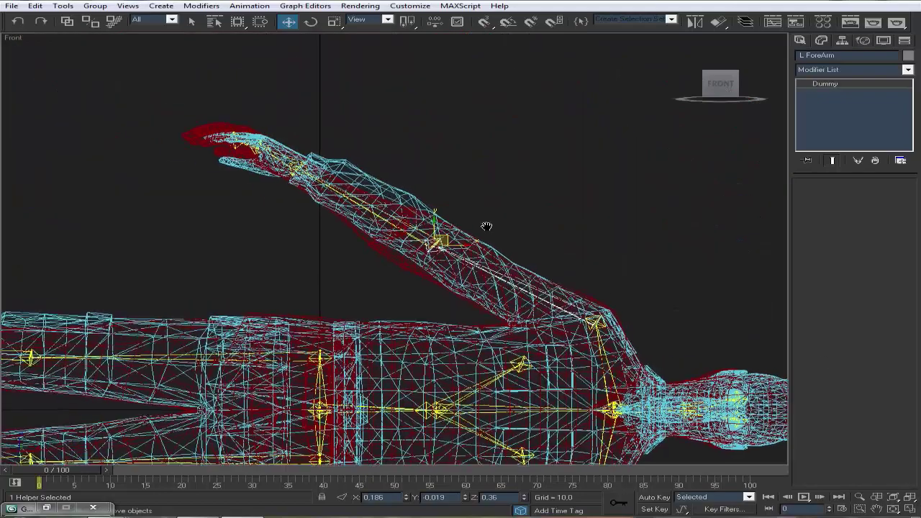
- Select the left hand, body mesh and right hand bone to check the hands' fit
scroll(485, 226, "up", 3)
key("Page_Down")
scroll(432, 302, "down", 2)
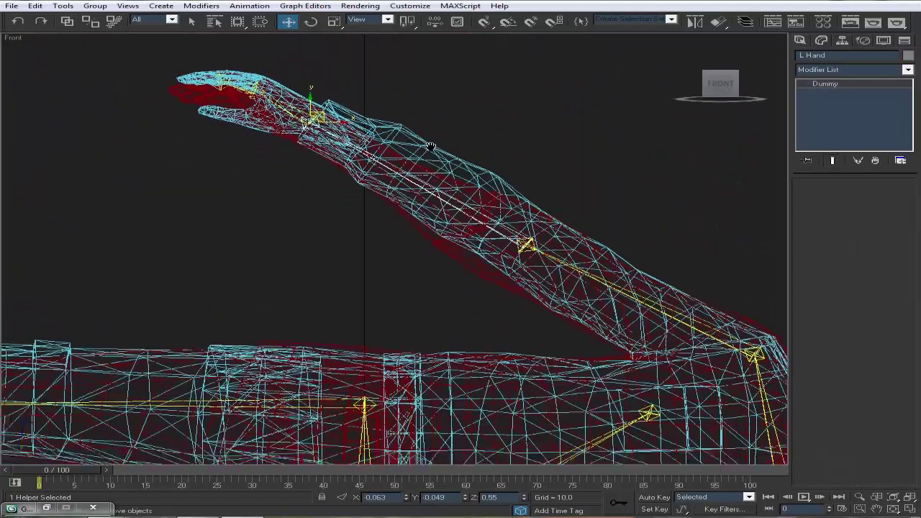
scroll(431, 302, "down", 3)
scroll(446, 338, "up", 4)
scroll(459, 360, "up", 2)
left_click(460, 360)
left_click(388, 395)
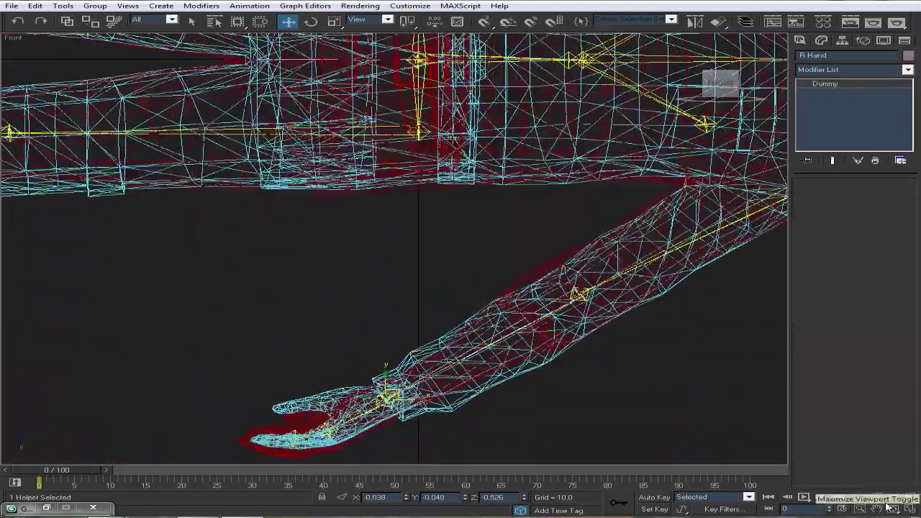
middle_click_drag(389, 396, 399, 389)
key("alt+w")
left_click(239, 205)
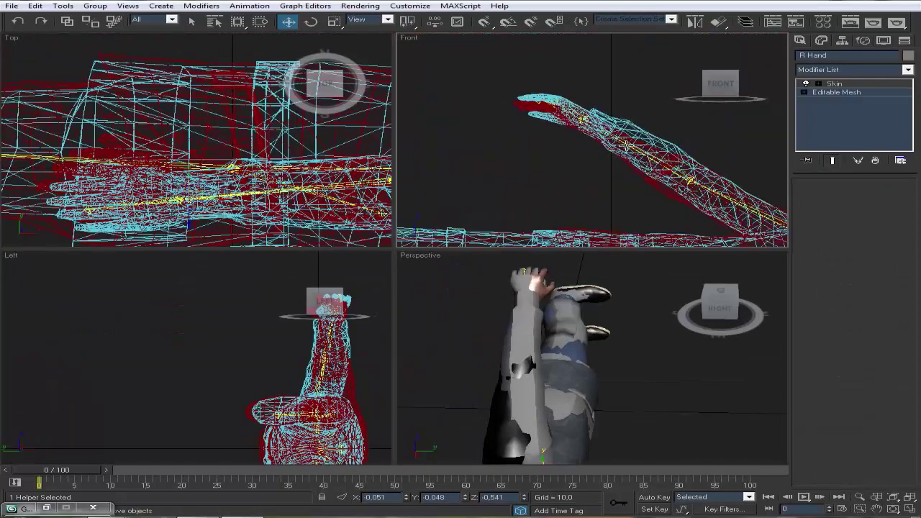
- Orbit and zoom the Perspective view around the figure to inspect both hands
scroll(242, 194, "up", 3)
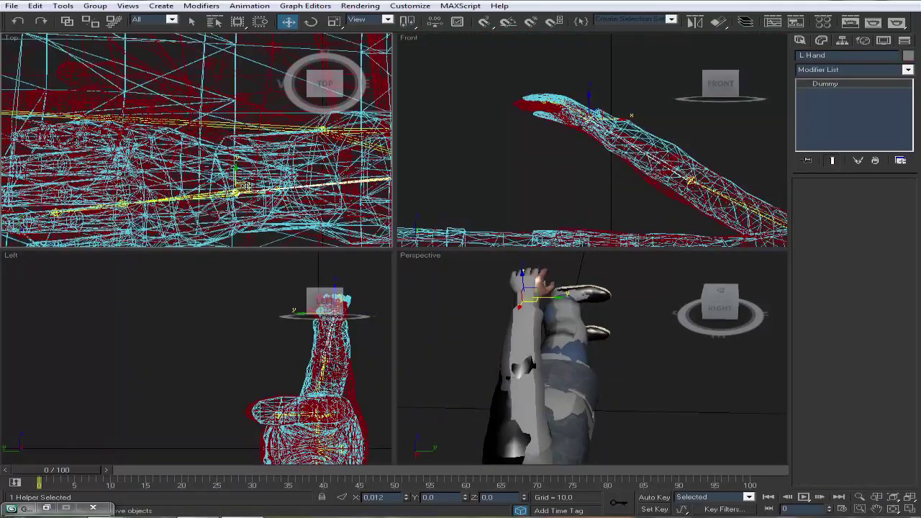
scroll(561, 148, "down", 4)
scroll(561, 148, "down", 2)
middle_click_drag(568, 288, 583, 248, "alt")
scroll(504, 173, "up", 2)
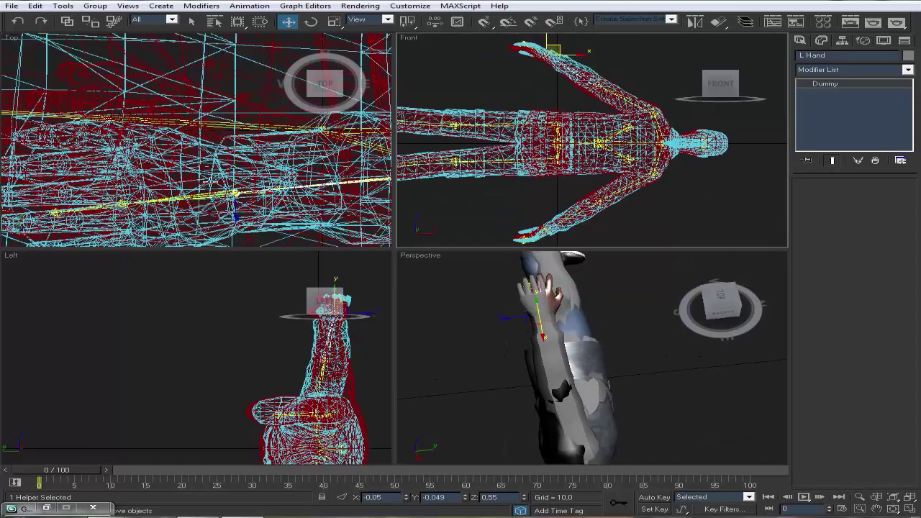
scroll(500, 167, "up", 4)
scroll(498, 161, "up", 4)
scroll(488, 177, "up", 2)
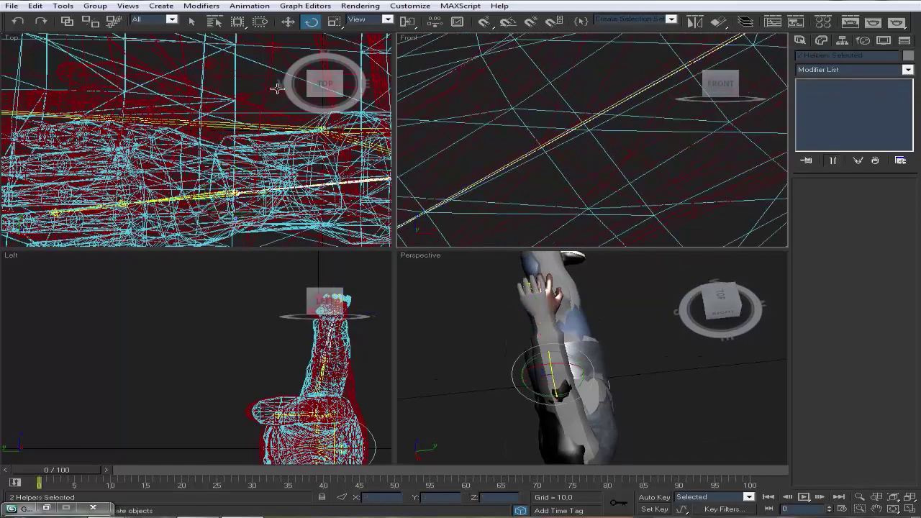
- Rotate the arm bones in the Top view and turn the right forearm bone into place
left_click_drag(262, 166, 277, 178)
middle_click_drag(547, 345, 569, 316, "alt")
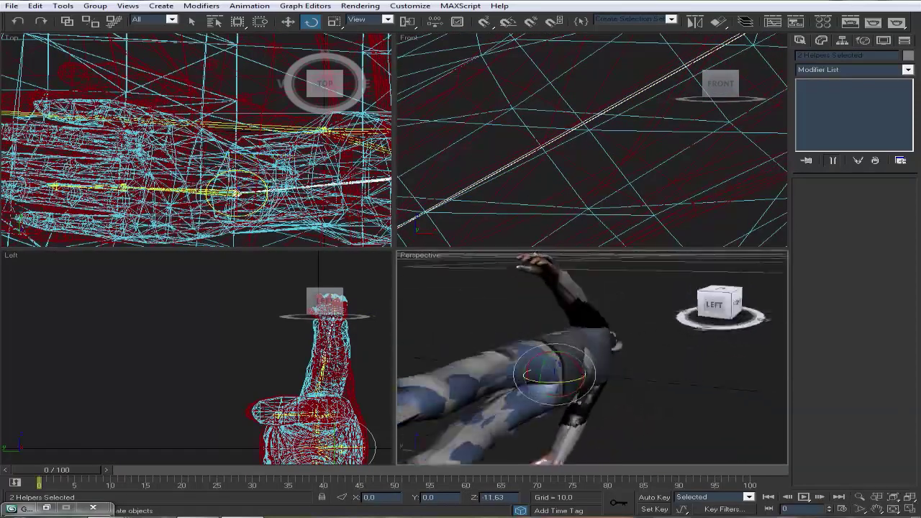
middle_click_drag(536, 259, 573, 274, "alt")
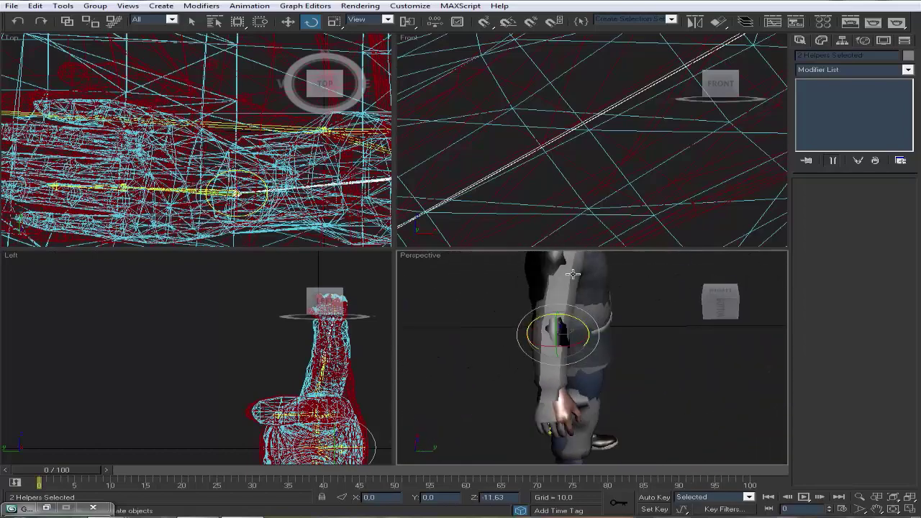
scroll(597, 113, "down", 5)
left_click(584, 78)
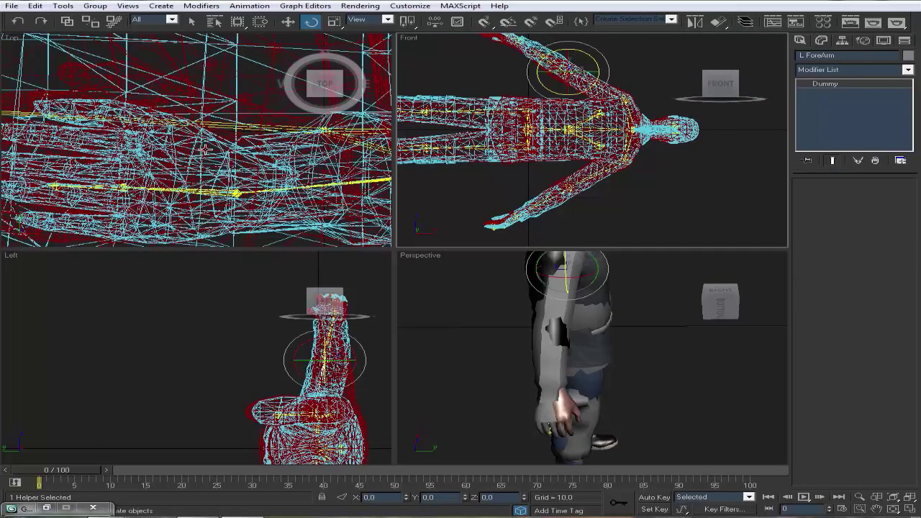
scroll(204, 149, "up", 3)
left_click(204, 149)
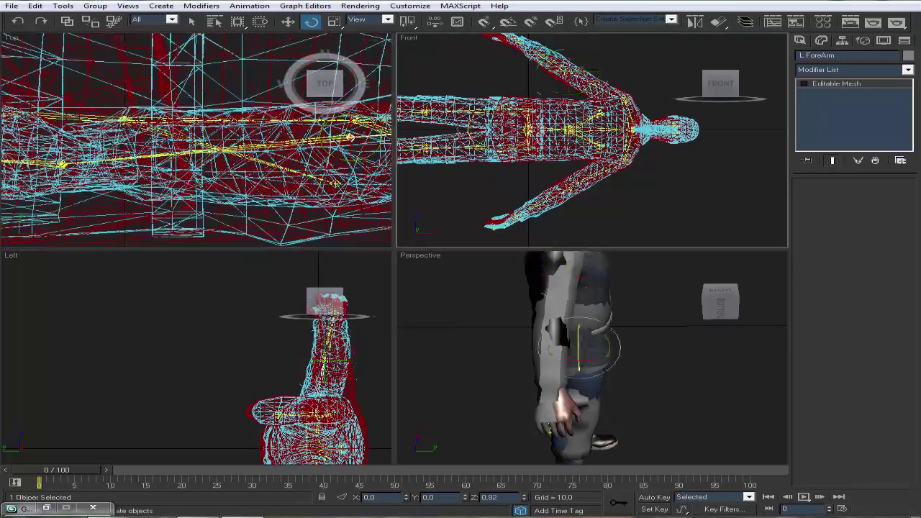
left_click(338, 140)
mouse_move(339, 140)
left_mouse_down()
mouse_move(346, 124)
mouse_move(228, 155)
left_mouse_up()
- Rotate the left hand bone slightly, checking it from below and behind in Perspective
scroll(244, 147, "up", 2)
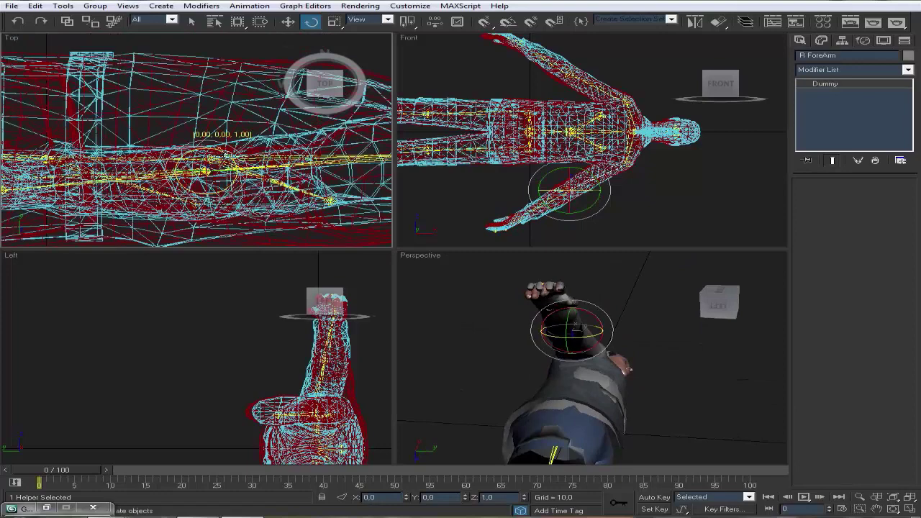
middle_click_drag(576, 360, 590, 303, "alt")
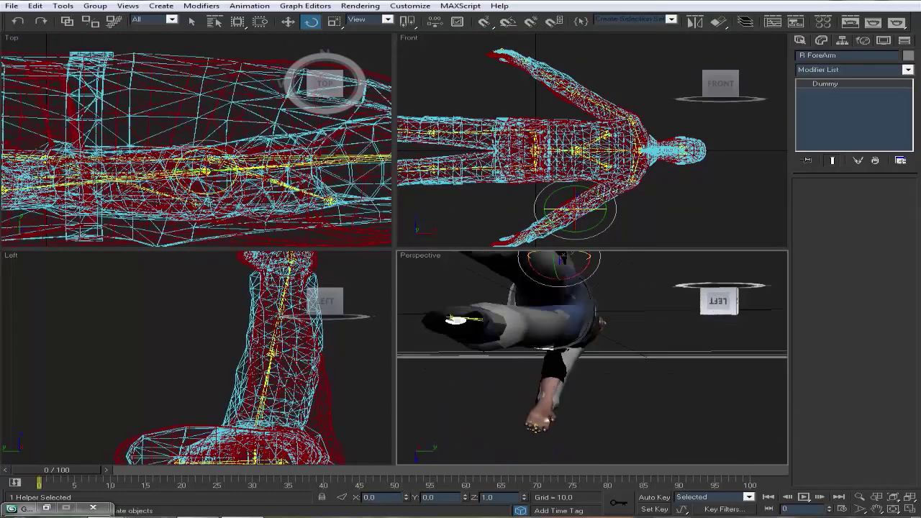
middle_click_drag(590, 345, 569, 389, "alt")
left_click(291, 360)
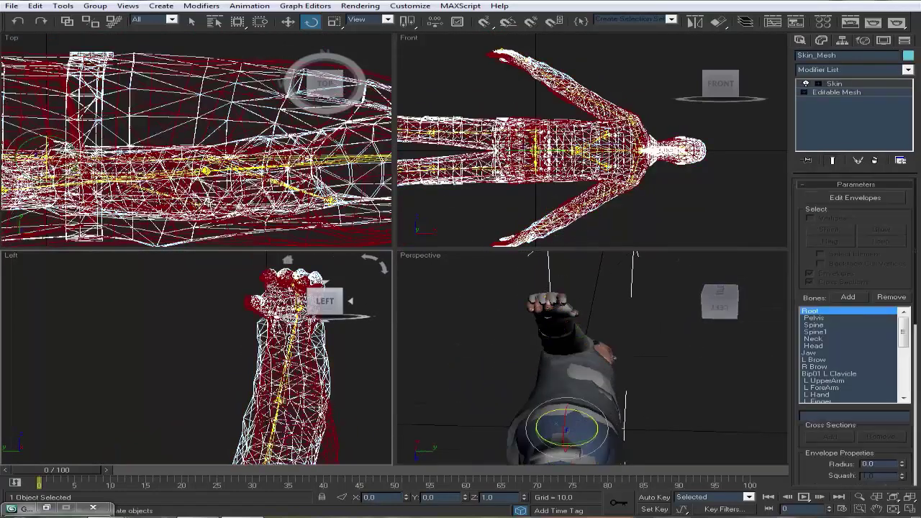
left_click(288, 295)
mouse_move(619, 339)
middle_mouse_down("alt")
mouse_move(650, 303)
mouse_move(728, 389)
mouse_move(724, 307)
middle_mouse_up("alt")
scroll(729, 389, "up", 3)
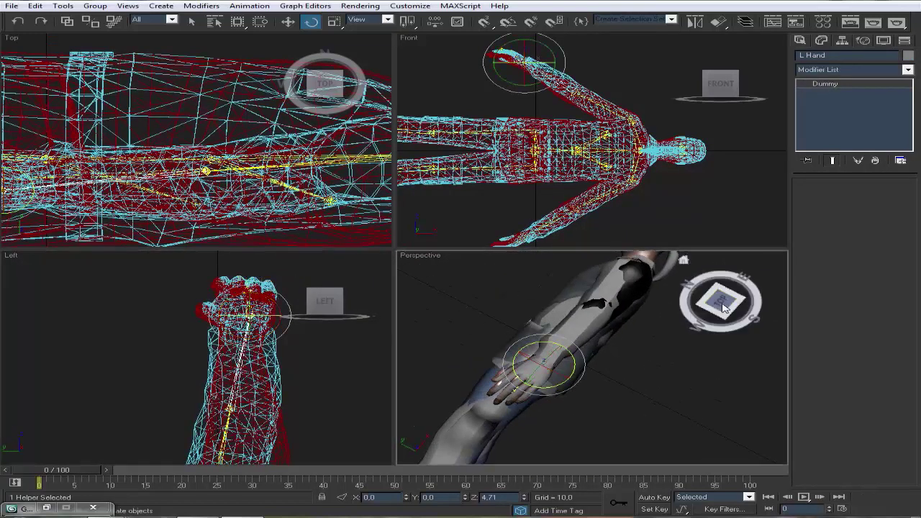
left_click_drag(723, 307, 720, 295)
scroll(287, 144, "up", 2)
scroll(481, 113, "up", 4)
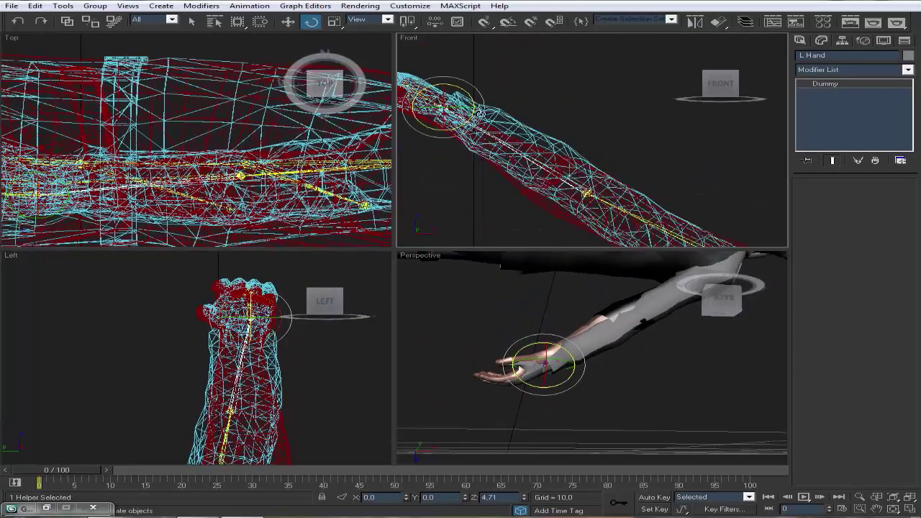
middle_click_drag(480, 113, 522, 121)
left_click_drag(522, 121, 526, 119)
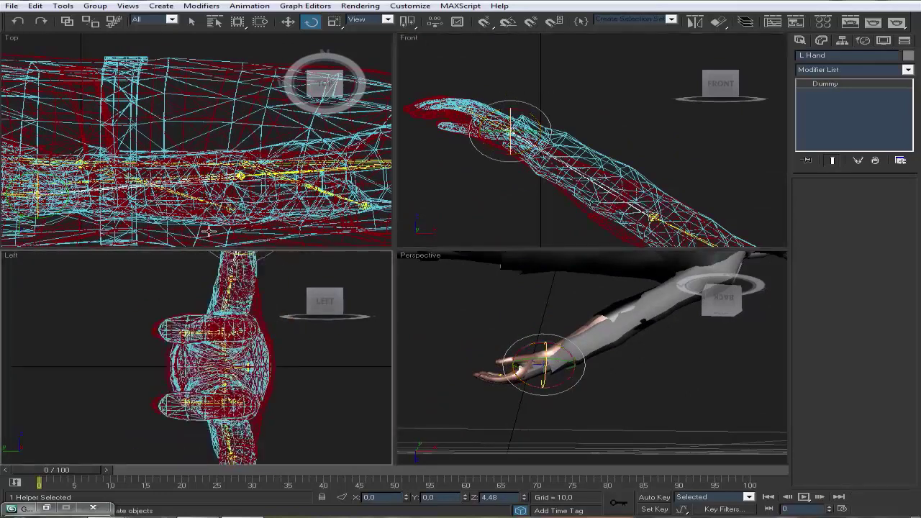
- Rotate the right hand bone toward the orientation of the mesh's hand
middle_click_drag(270, 305, 281, 370)
left_click(285, 378)
left_click_drag(285, 378, 291, 356)
scroll(288, 360, "up", 2)
middle_click_drag(216, 144, 184, 171)
mouse_move(503, 108)
middle_mouse_down()
mouse_move(516, 45)
mouse_move(503, 144)
middle_mouse_up()
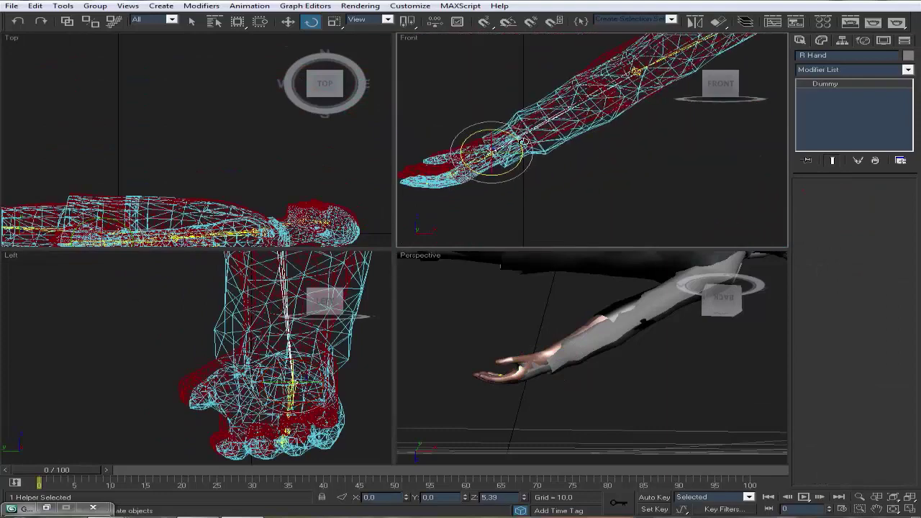
left_click_drag(489, 144, 497, 122)
- Fine-tune the right hand bone's rotation back and forth until it matches the mesh hand
middle_click_drag(590, 359, 568, 302, "alt")
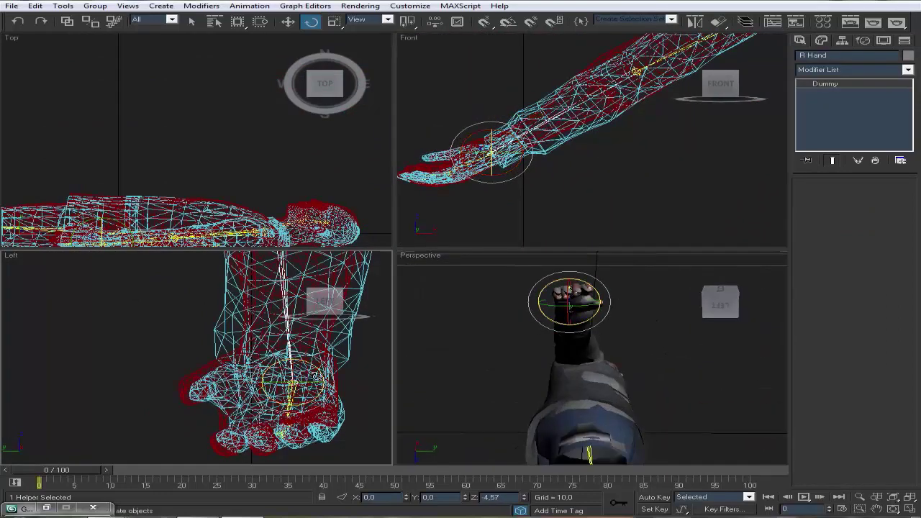
left_click_drag(287, 389, 302, 360)
middle_click_drag(370, 263, 403, 215)
scroll(156, 176, "up", 3)
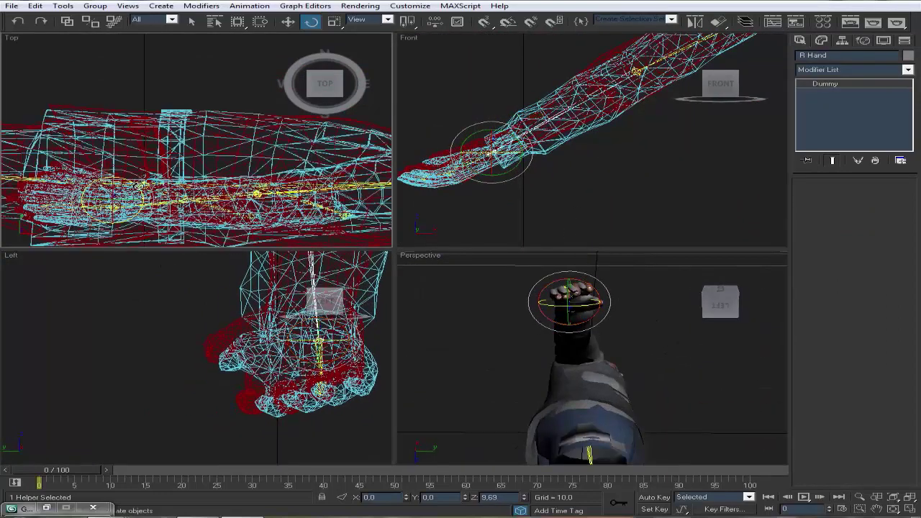
left_click_drag(139, 186, 146, 185)
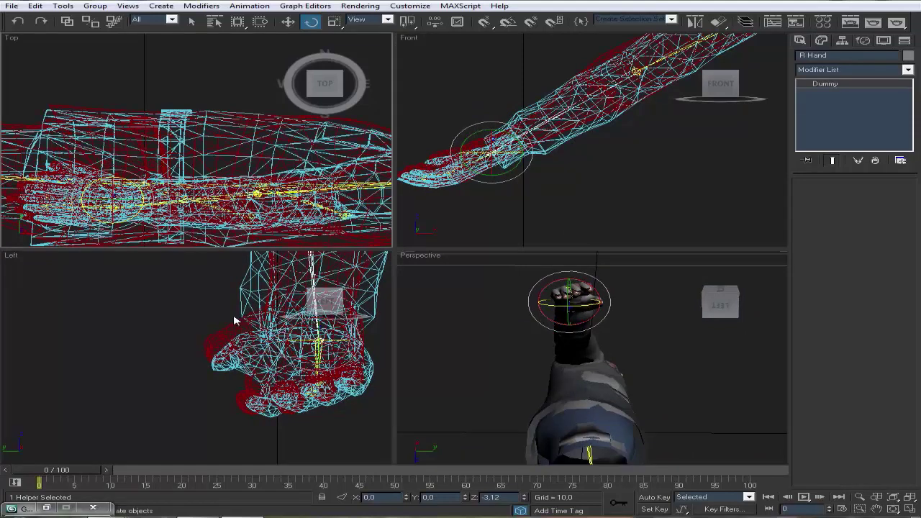
middle_click_drag(234, 321, 176, 323)
left_click_drag(282, 357, 284, 364)
- Make the Front view active and select the RIGGING character mesh
left_click(534, 154)
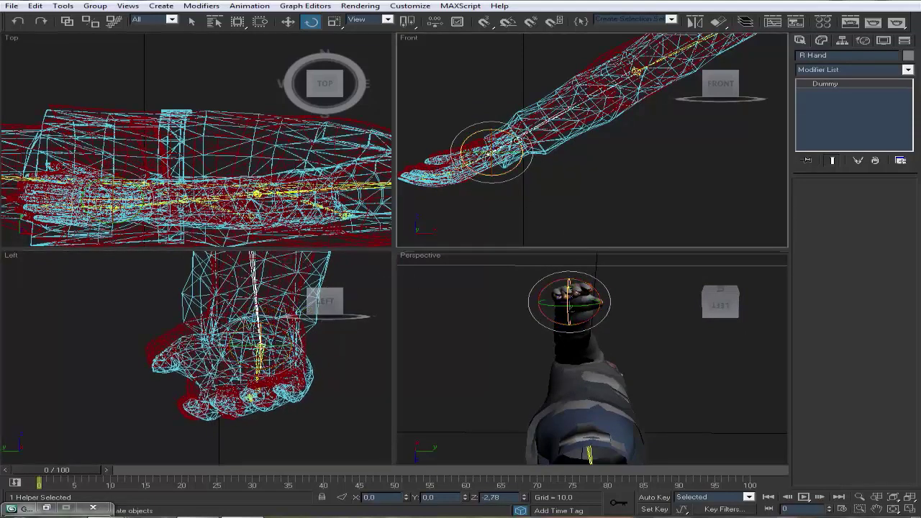
left_click(517, 141)
mouse_move(631, 294)
middle_mouse_down("alt")
mouse_move(648, 346)
mouse_move(690, 318)
mouse_move(674, 315)
middle_mouse_up("alt")
- Delete the RIGGING mesh and select the skinned Skin_Mesh
scroll(252, 183, "down", 4)
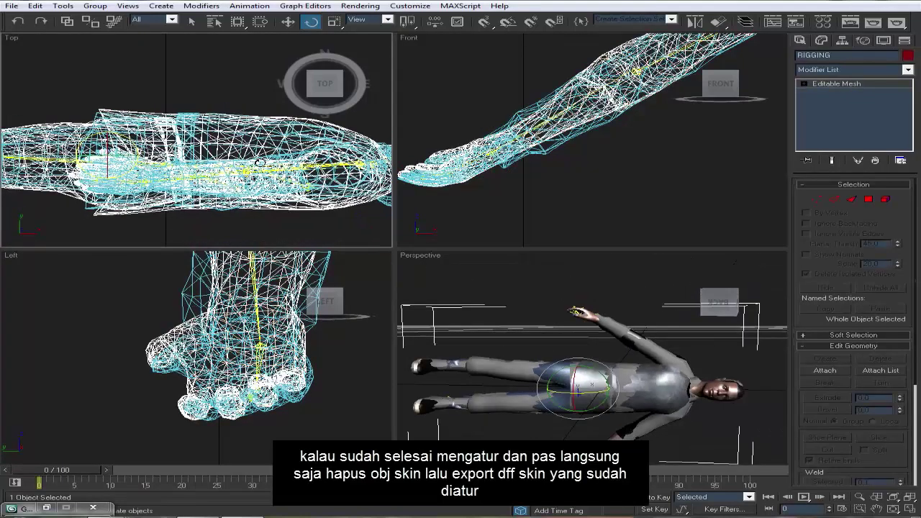
scroll(255, 162, "down", 2)
scroll(255, 163, "down", 1)
mouse_move(240, 163)
middle_mouse_down()
mouse_move(249, 165)
mouse_move(205, 163)
middle_mouse_up()
key("Delete")
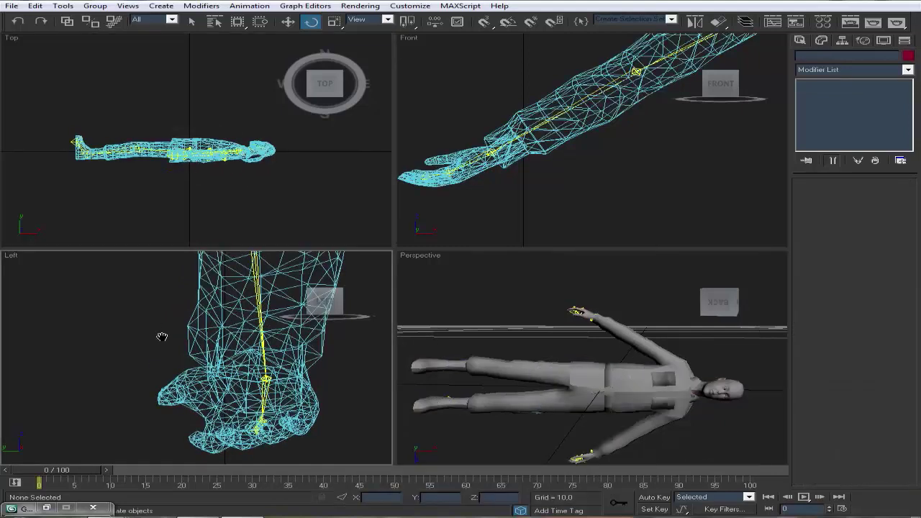
scroll(200, 303, "down", 3)
scroll(200, 305, "down", 2)
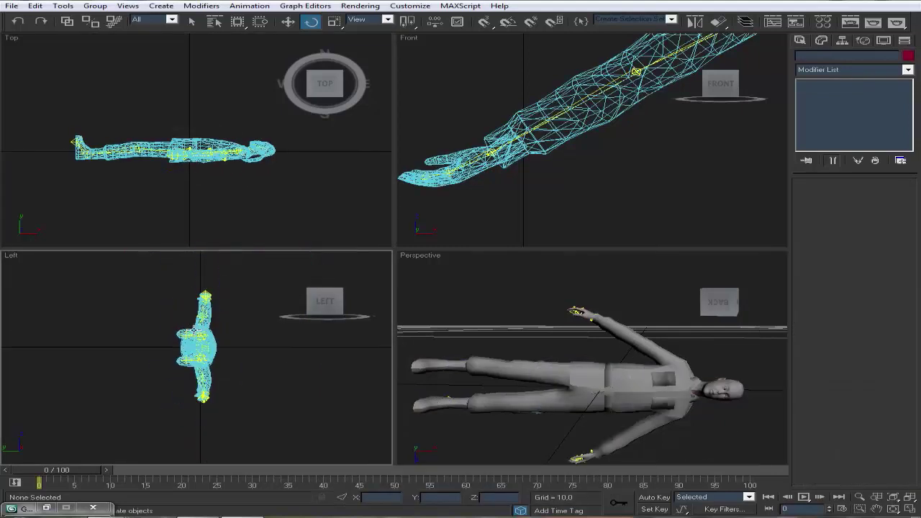
left_click(213, 346)
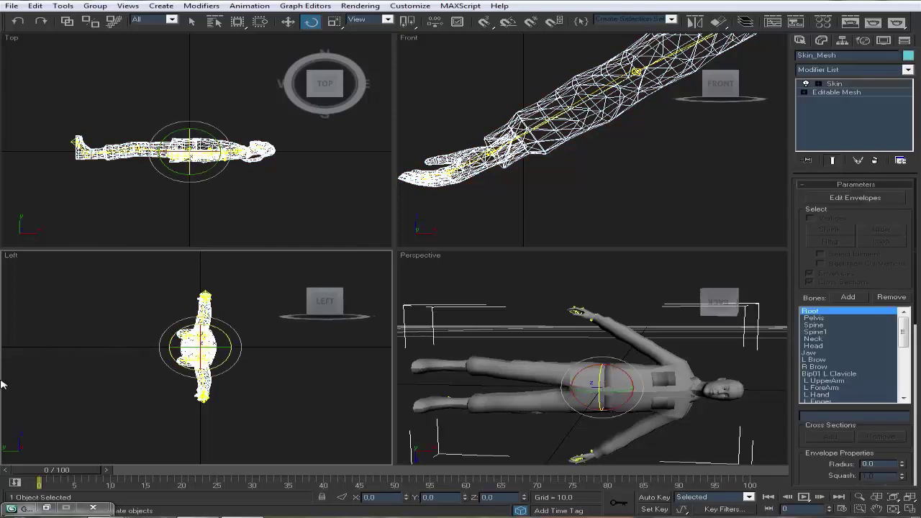
- Export Skin_Mesh with its bones and skin over base_skin_posisi.dff, confirming the replacement
left_click(45, 508)
left_click(90, 39)
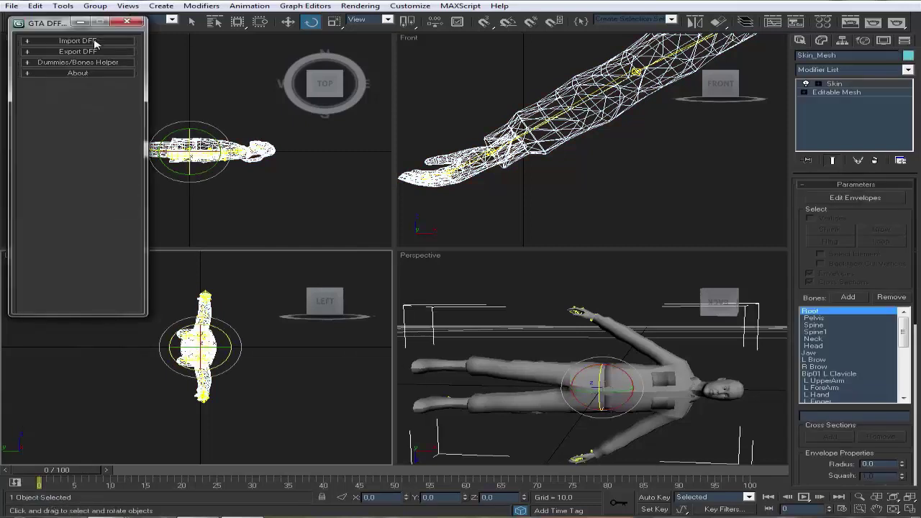
left_click(90, 51)
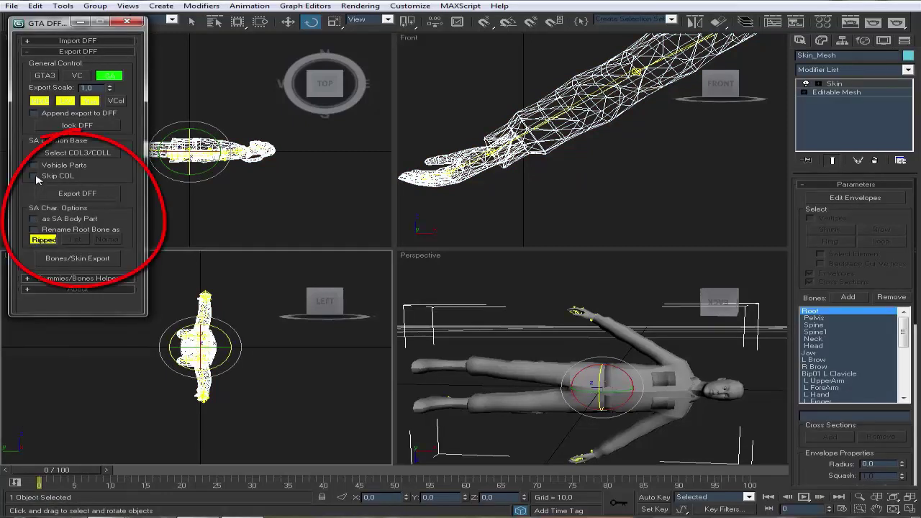
left_click(60, 260)
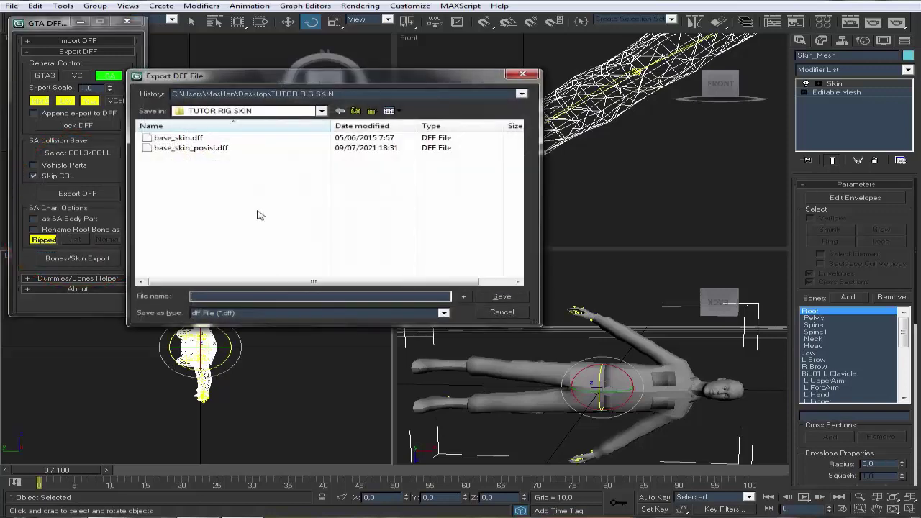
double_click(228, 149)
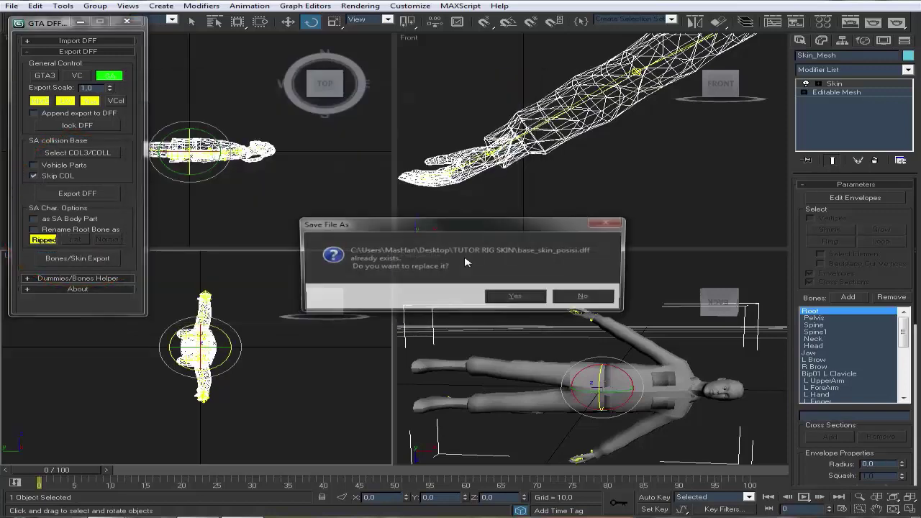
left_click(512, 297)
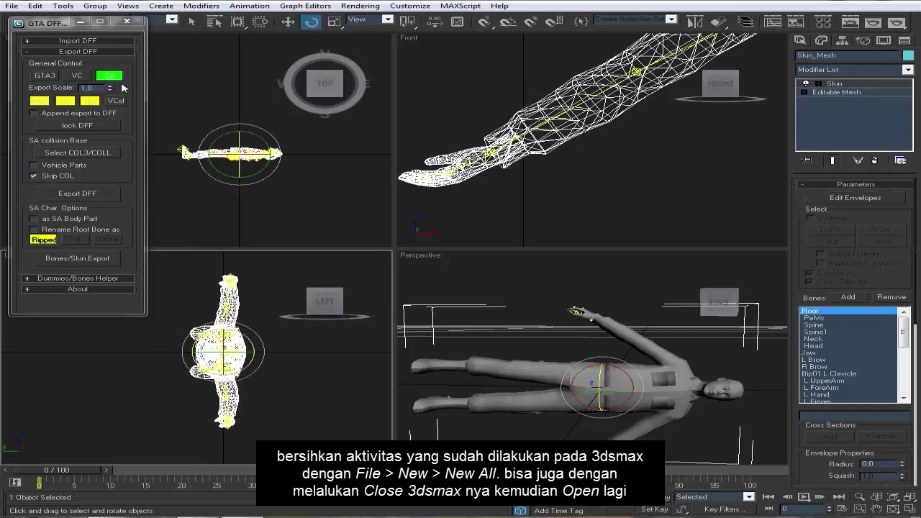
- Close the DFF tool and start a New All scene without saving the current one
left_click(128, 23)
left_click(19, 10)
left_click(36, 22)
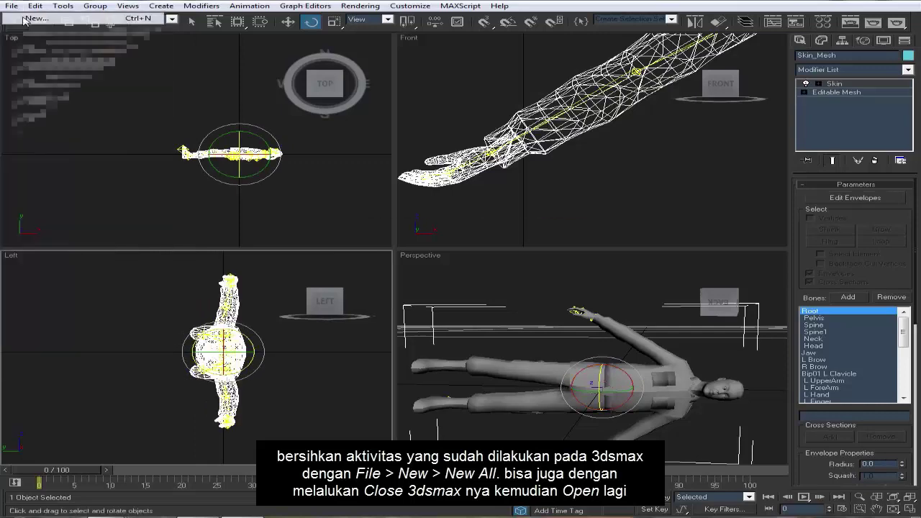
left_click(471, 296)
left_click(435, 287)
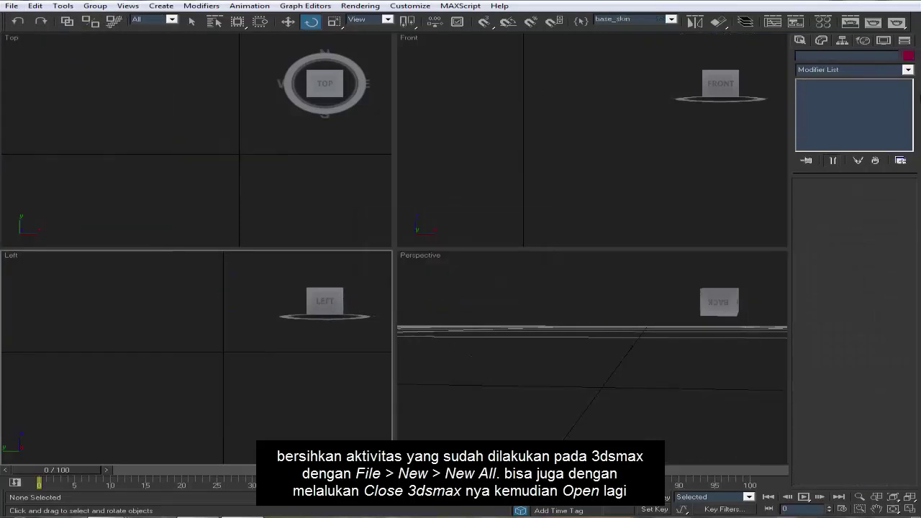
- Import base_skin_posisi.dff through Utilities > DFF IO and skin the character
left_click(904, 42)
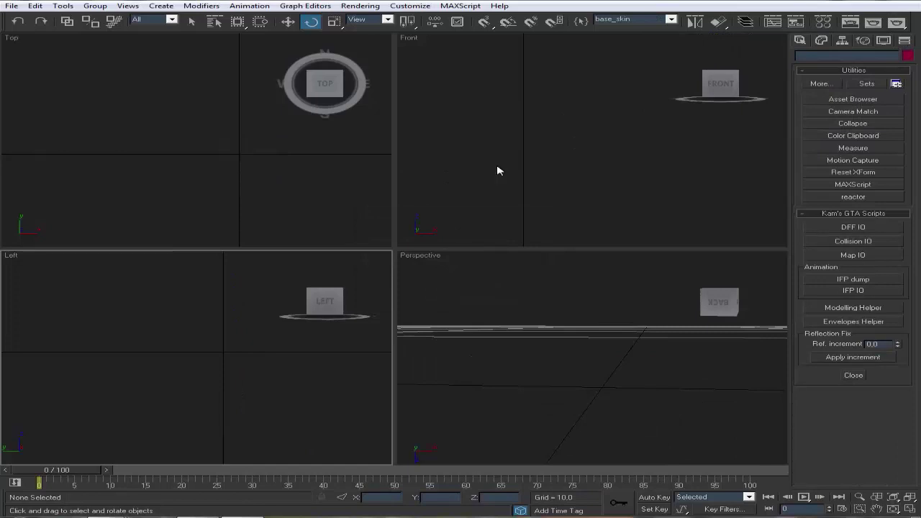
left_click(825, 228)
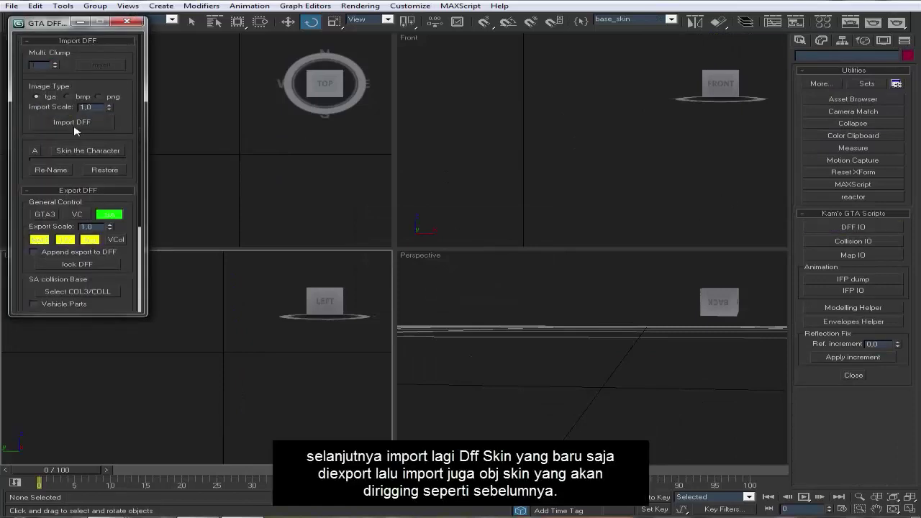
left_click(70, 128)
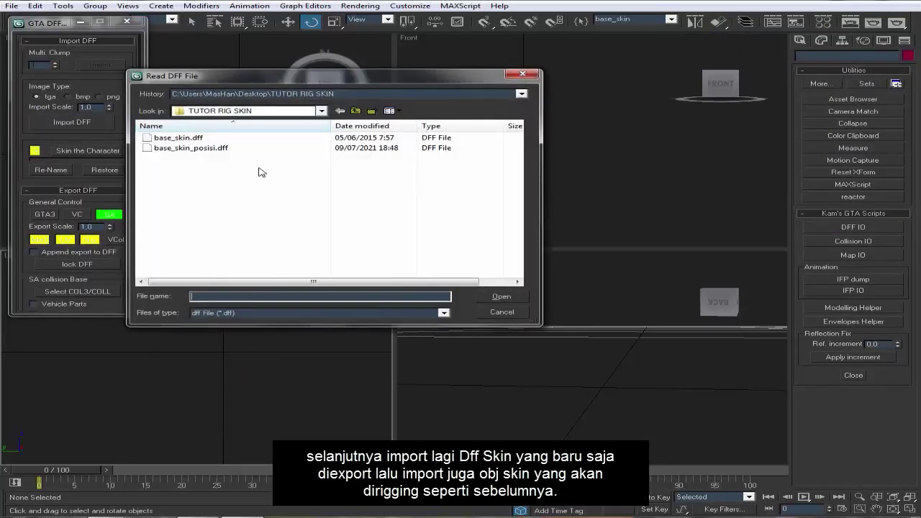
double_click(200, 149)
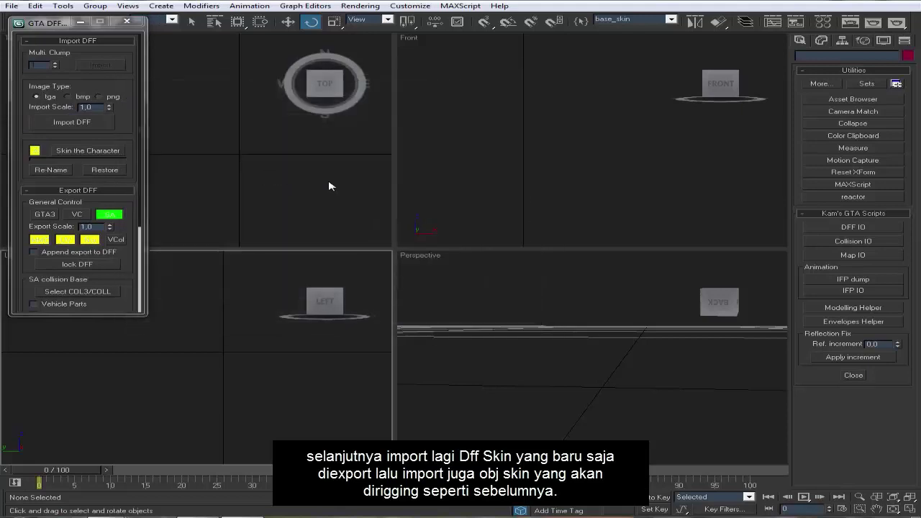
left_click(81, 153)
- Import RIGGING.obj into the scene with the default OBJ import settings
left_click(11, 6)
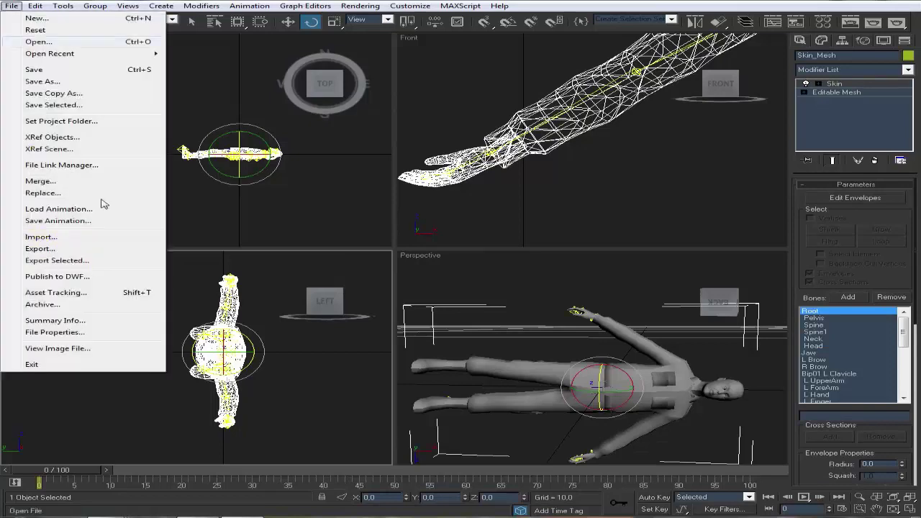
left_click(72, 239)
double_click(181, 118)
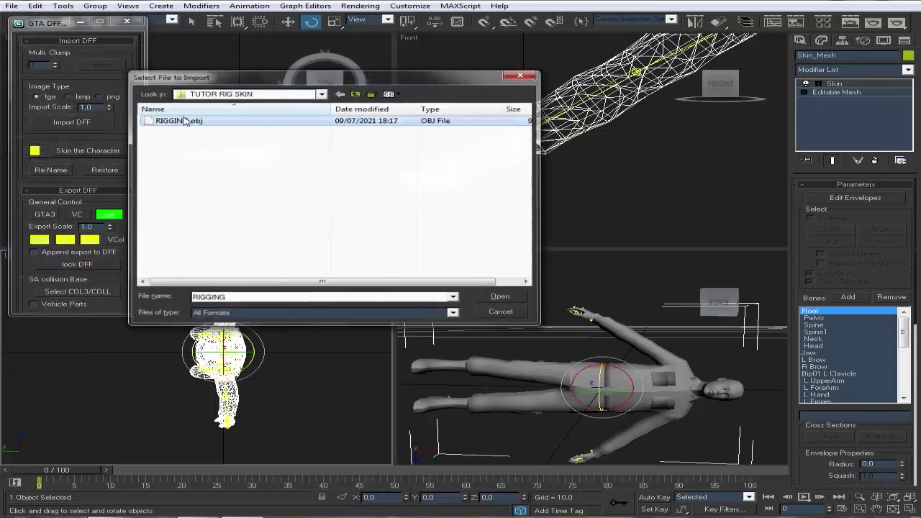
left_click(353, 360)
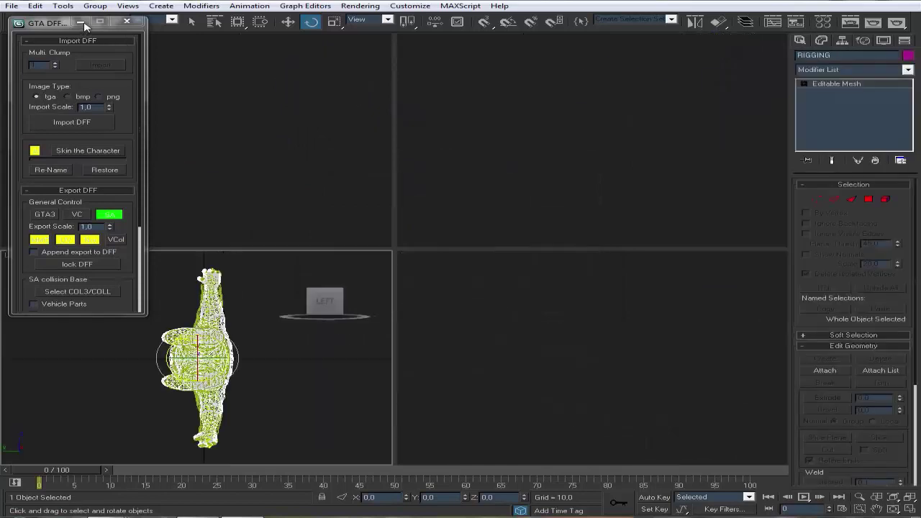
scroll(264, 170, "up", 3)
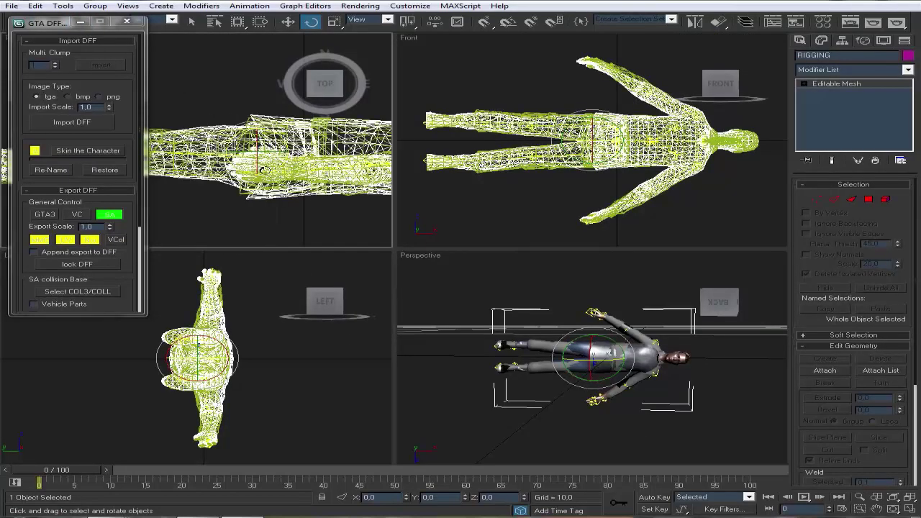
- Attach RIGGING to Skin_Mesh from Vertex level with all vertices selected, using Match Material to Material IDs
left_click(244, 193)
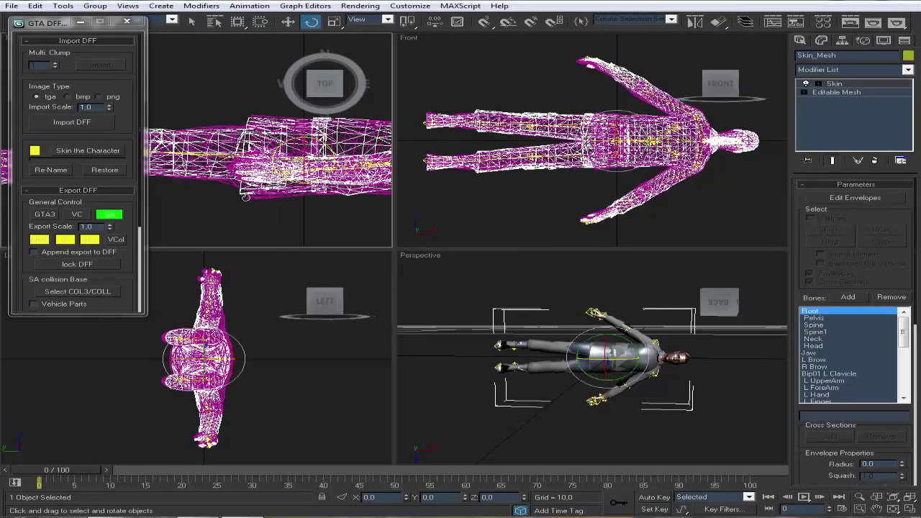
left_click(828, 101)
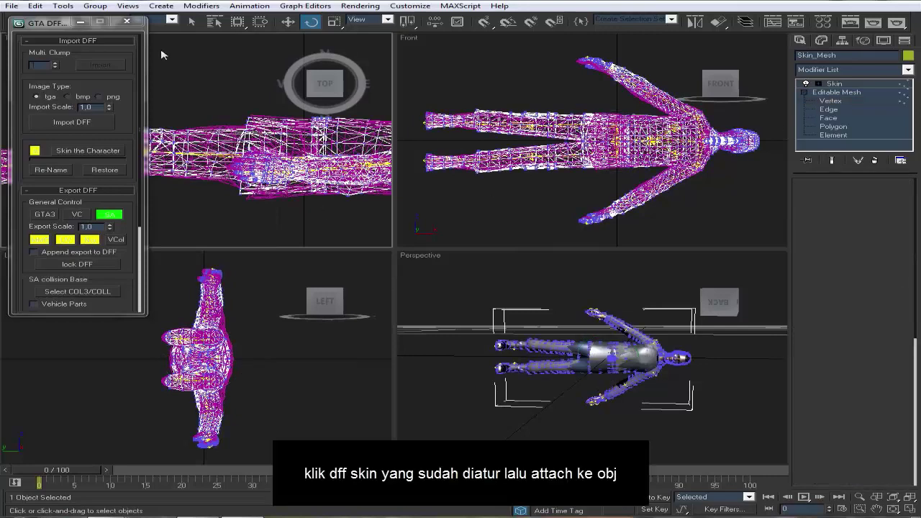
left_click(79, 22)
scroll(57, 86, "down", 3)
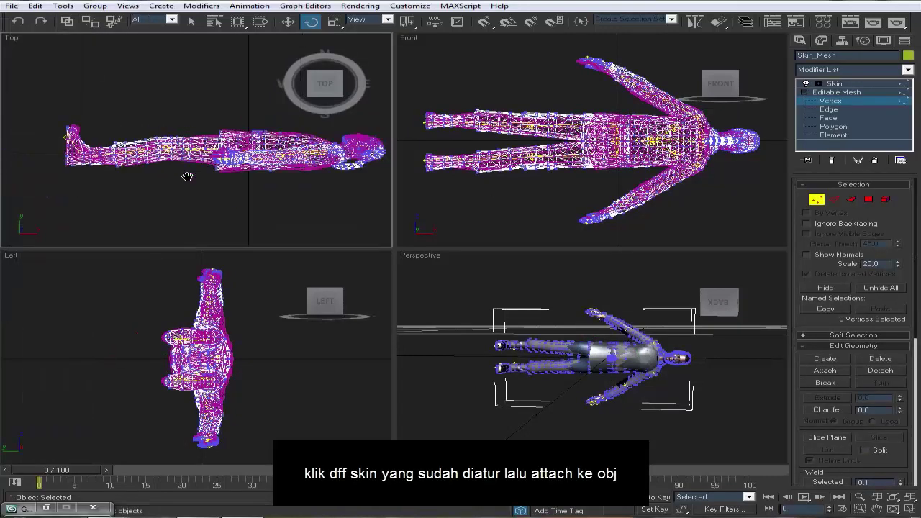
scroll(54, 90, "down", 2)
left_click_drag(362, 219, 362, 217)
scroll(286, 199, "up", 2)
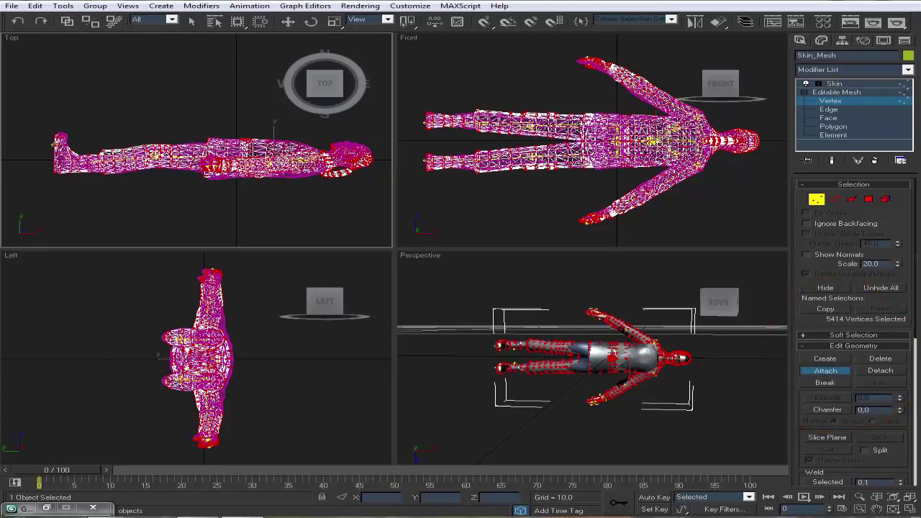
left_click(280, 164)
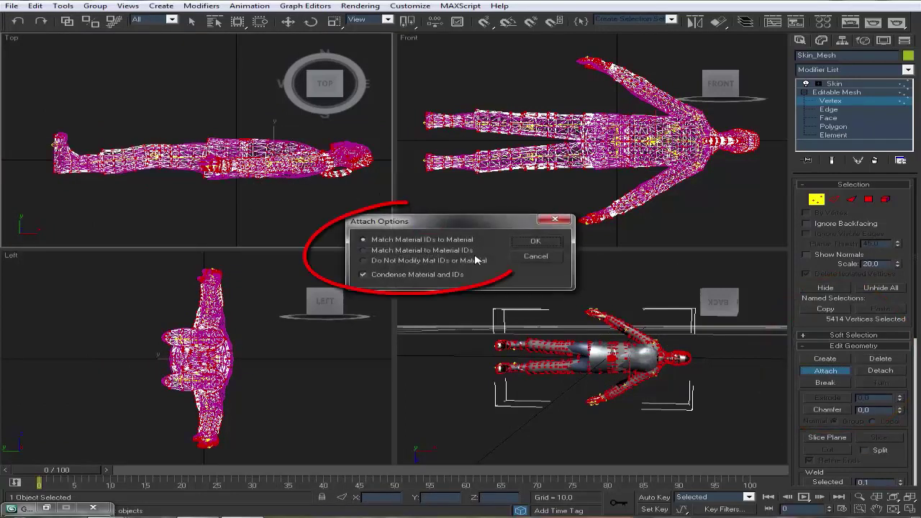
left_click(535, 242)
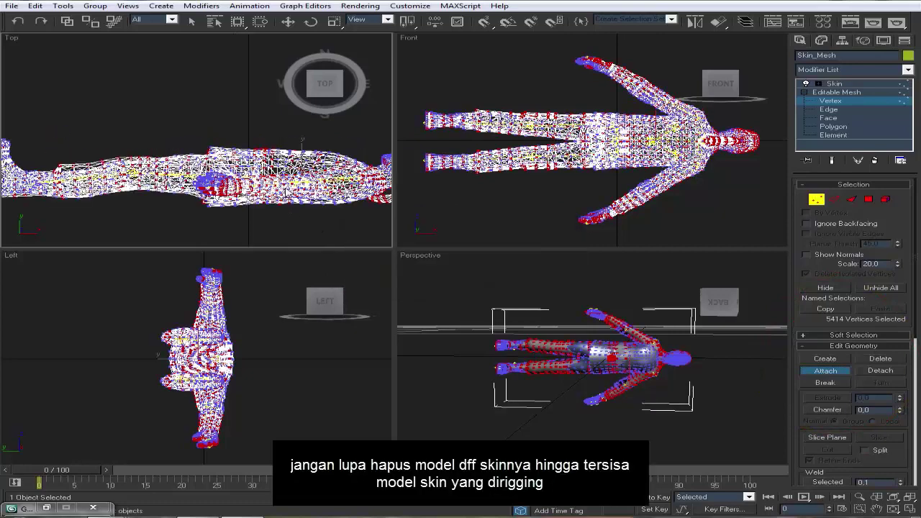
scroll(286, 191, "up", 3)
- Return to object level, show the Skin modifier's bone list, maximize Perspective and enable Edit Envelopes
left_click(816, 201)
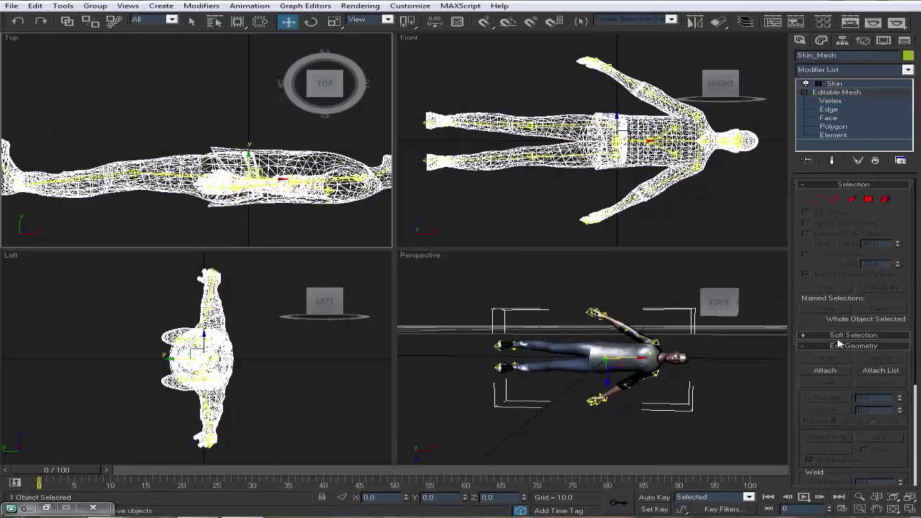
left_click(856, 84)
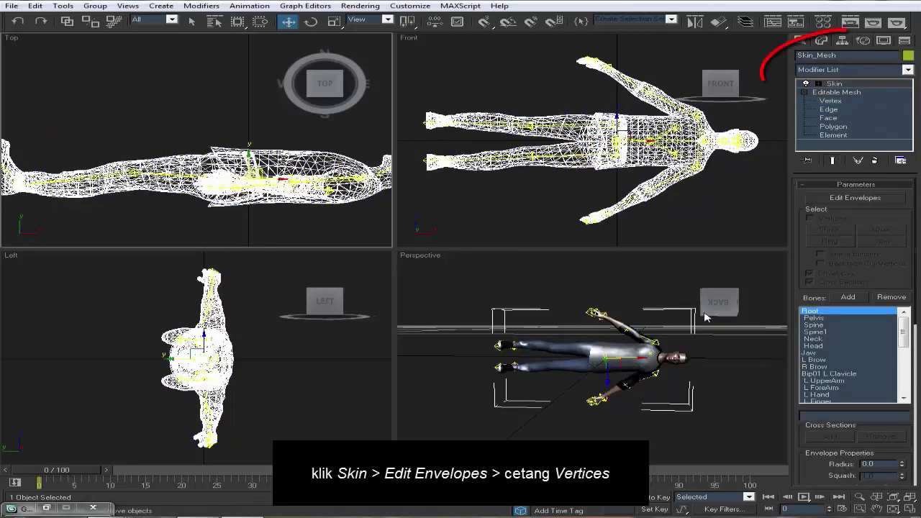
middle_click_drag(710, 304, 681, 313)
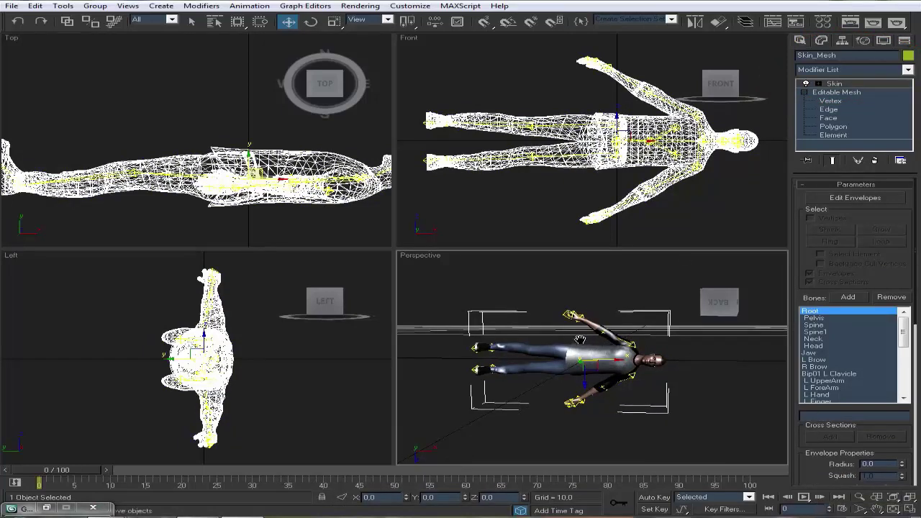
middle_click_drag(580, 340, 530, 325)
left_click(908, 508)
scroll(401, 261, "up", 5)
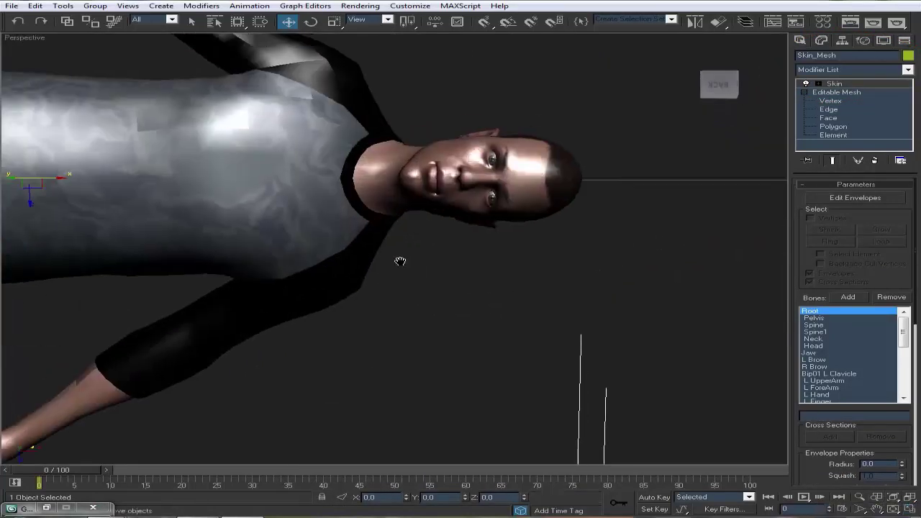
left_click(871, 199)
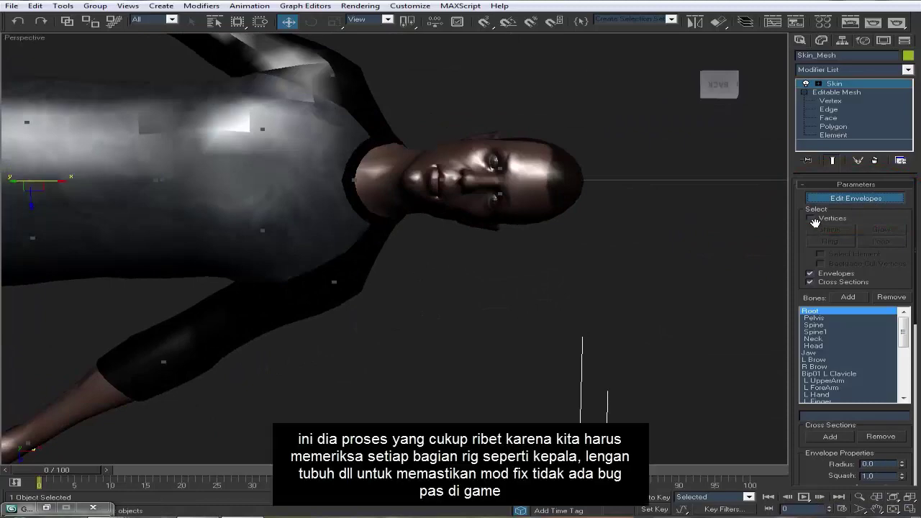
- Orbit around the torso to inspect the Pelvis weights and the Spine bone's influence
scroll(268, 155, "down", 5)
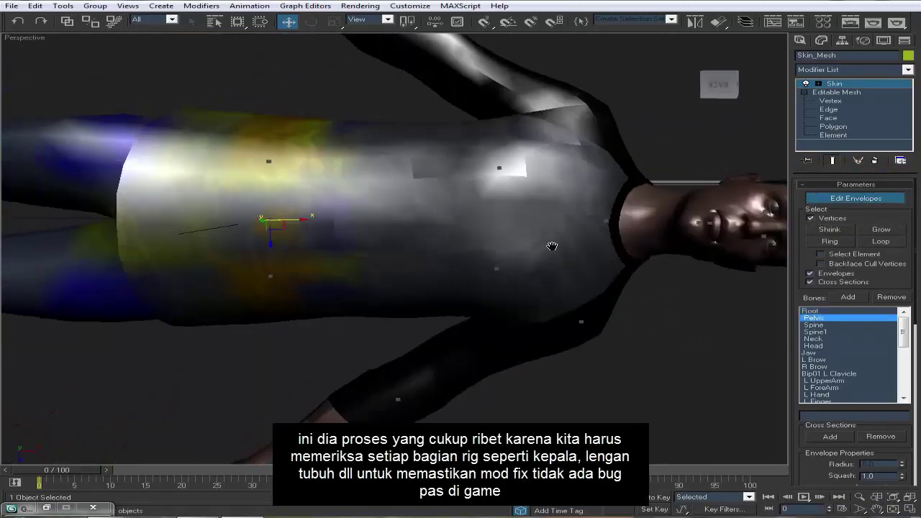
middle_click_drag(268, 156, 259, 80)
scroll(360, 245, "up", 2)
middle_click_drag(460, 288, 745, 48, "alt")
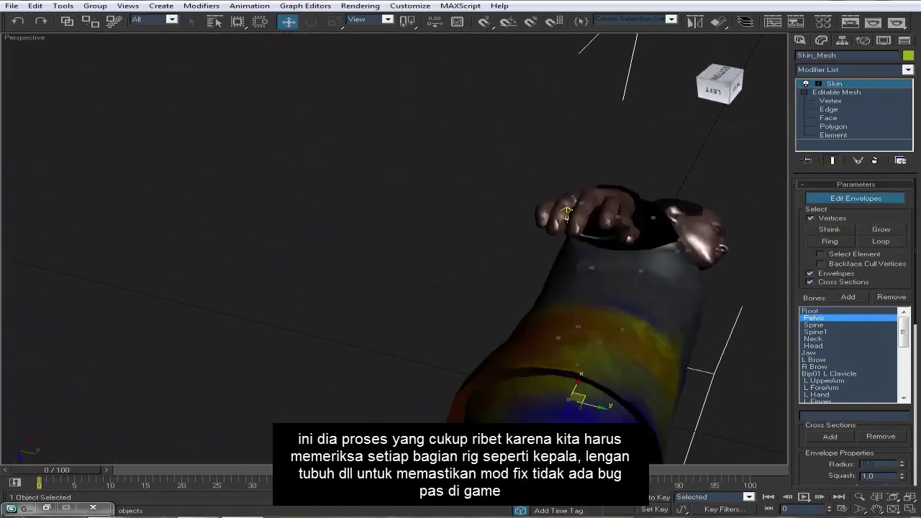
middle_click_drag(683, 50, 842, 297, "alt")
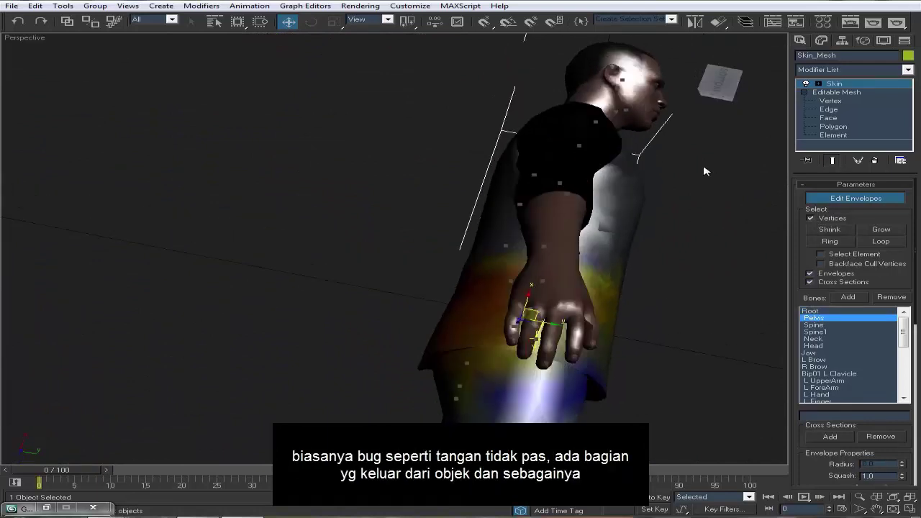
left_click(816, 325)
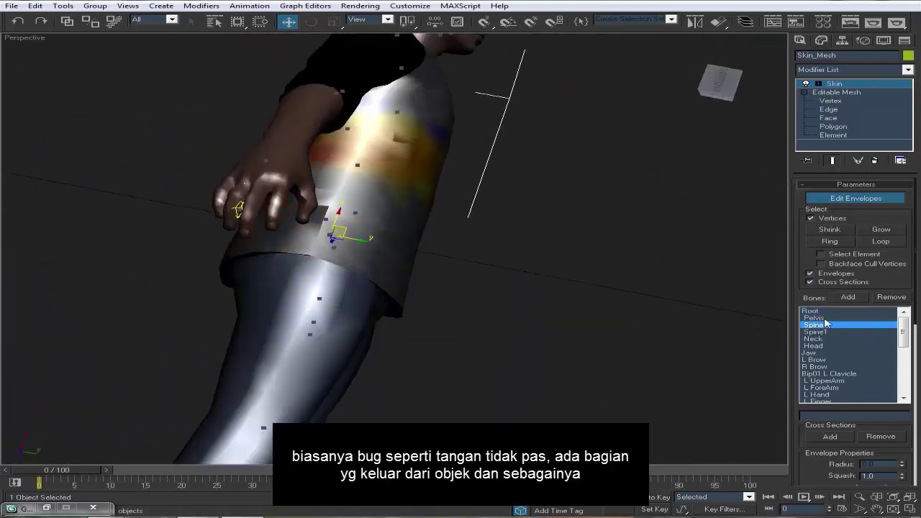
left_click(824, 318)
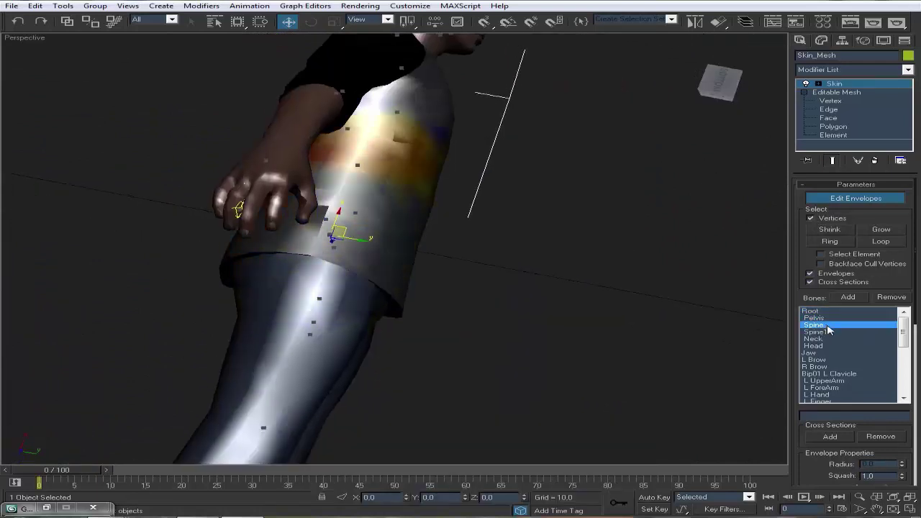
- Inspect the Spine1 and Head bone influences, returning to the four-viewport layout
left_click_drag(730, 90, 707, 182)
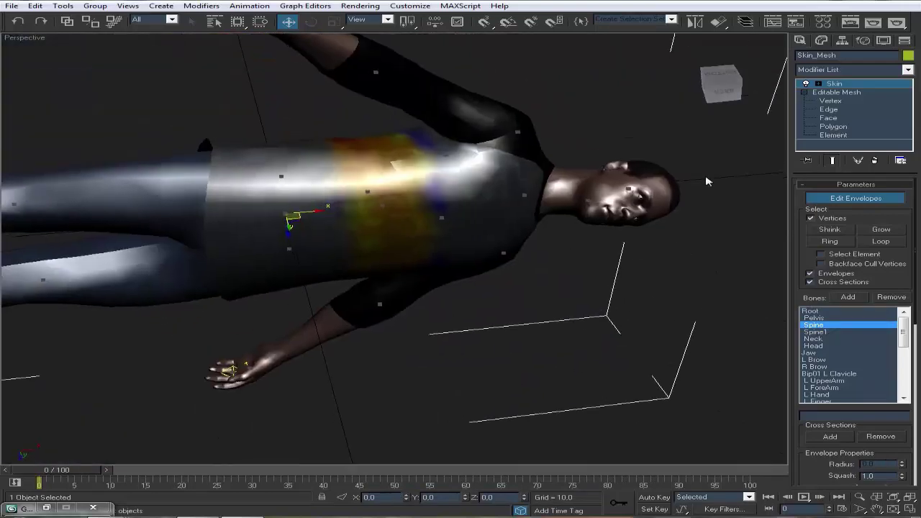
left_click(820, 332)
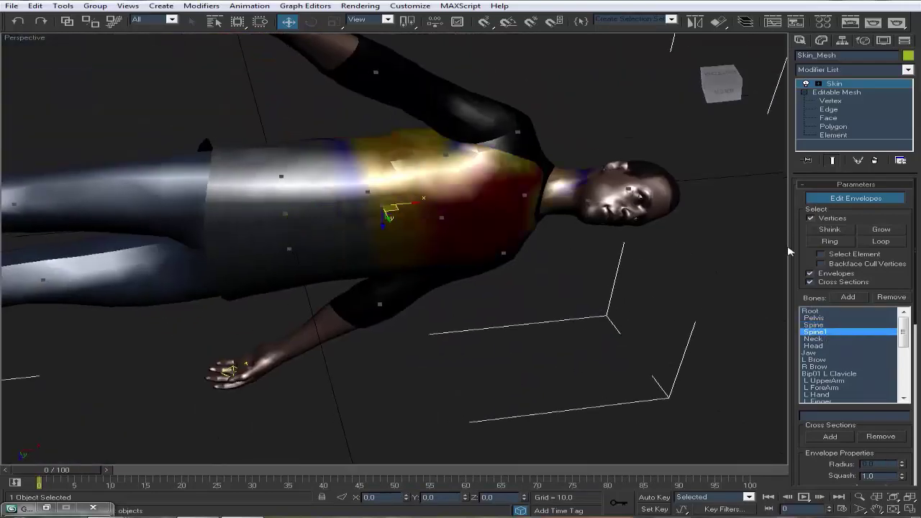
mouse_move(731, 90)
left_mouse_down()
mouse_move(720, 72)
mouse_move(723, 97)
mouse_move(721, 88)
left_mouse_up()
left_click(822, 346)
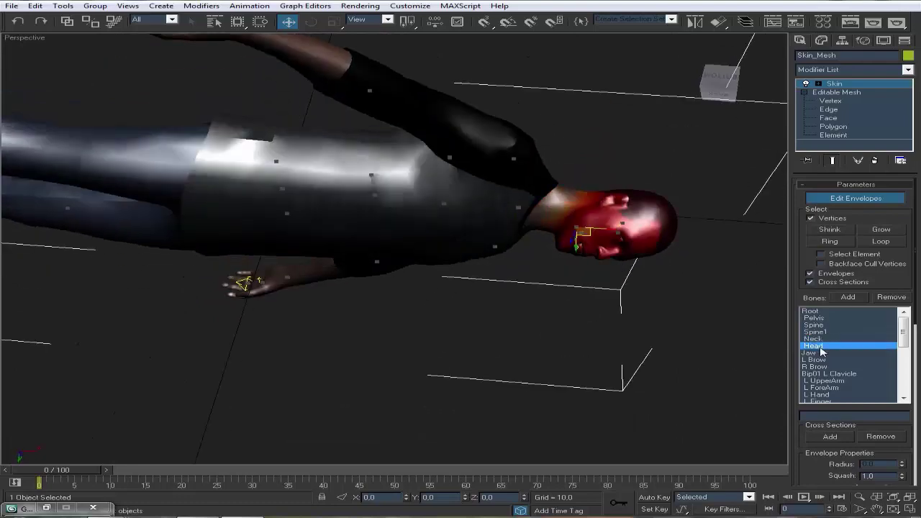
middle_click_drag(691, 171, 680, 177)
key("alt+w")
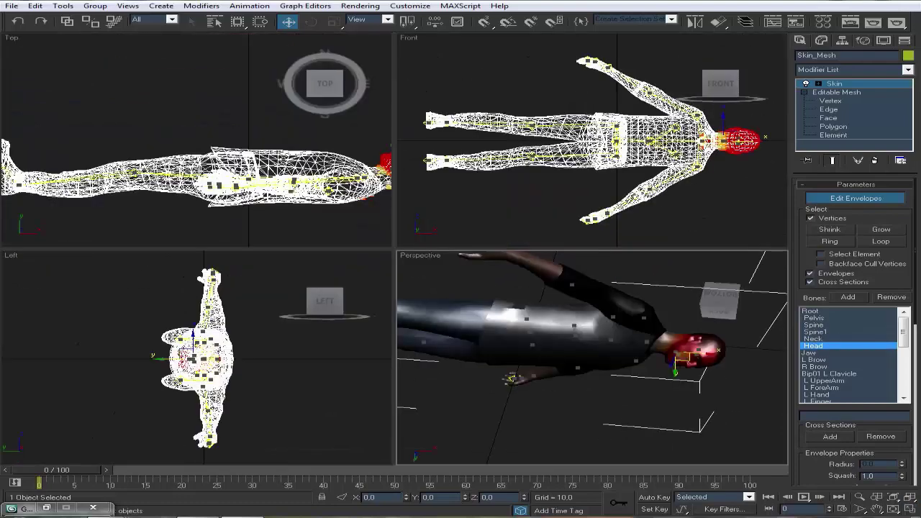
- Maximize the Top viewport with Alt+W and zoom and pan to centre the character's head
scroll(333, 200, "up", 5)
scroll(333, 200, "up", 3)
scroll(295, 209, "up", 2)
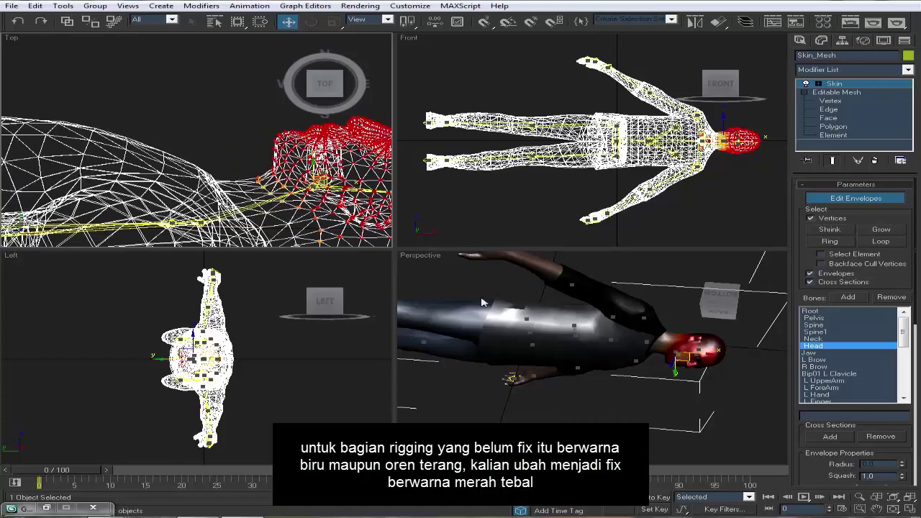
key("alt+w")
scroll(396, 250, "up", 3)
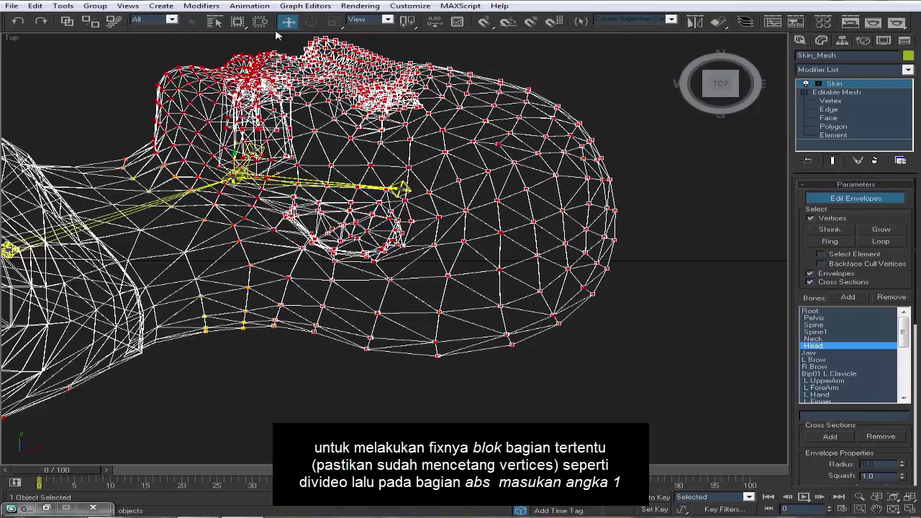
middle_click_drag(329, 101, 369, 169)
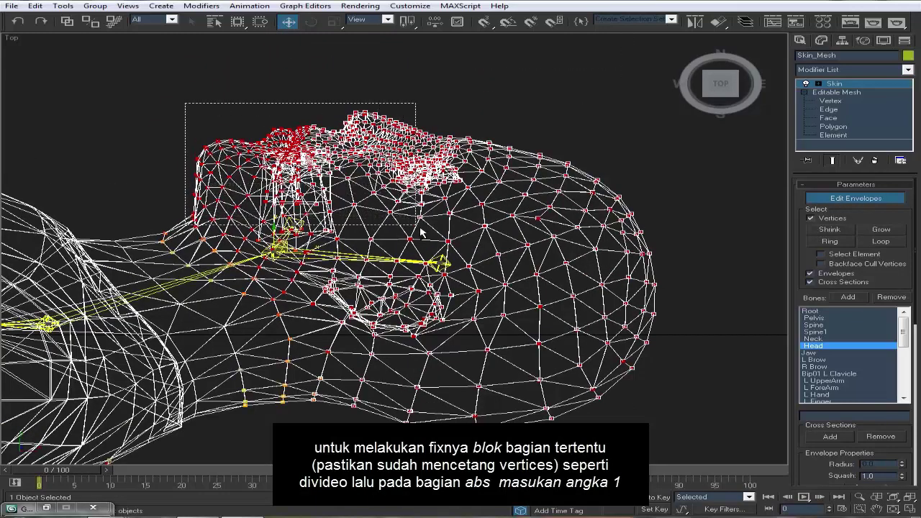
- Box-select the head vertices with a wide box and bring the Weight Properties into view
left_click_drag(185, 102, 421, 232)
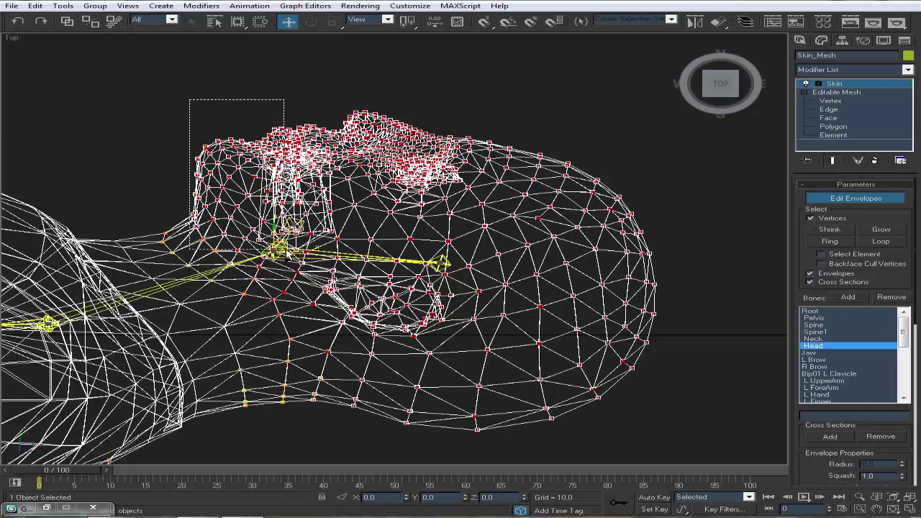
left_click(307, 88)
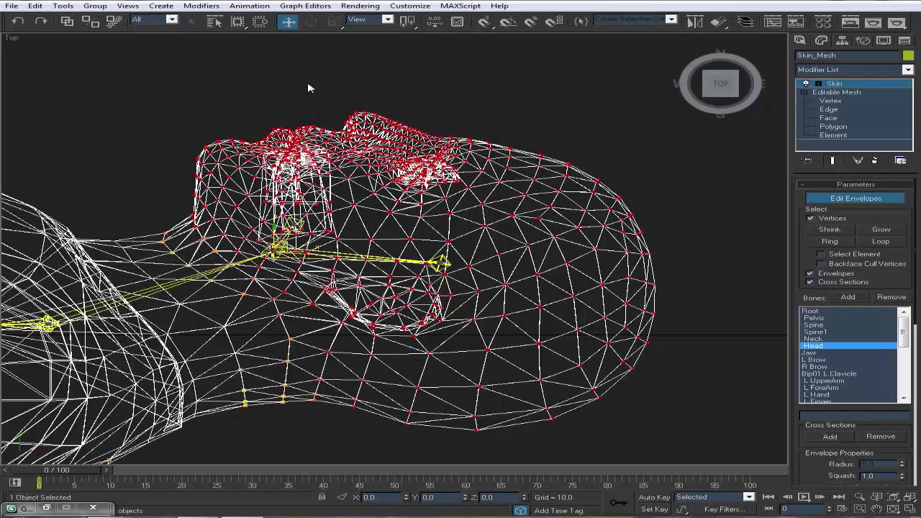
left_click_drag(655, 449, 655, 450)
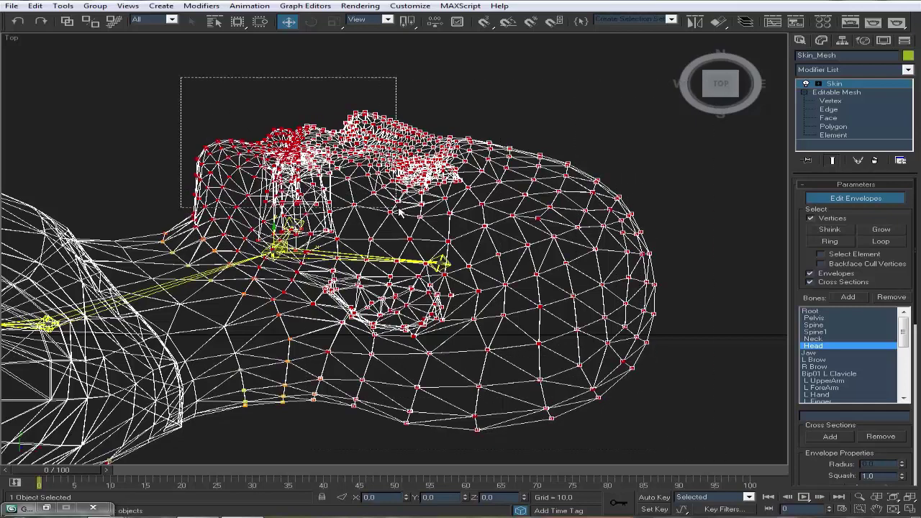
left_click_drag(398, 209, 396, 207)
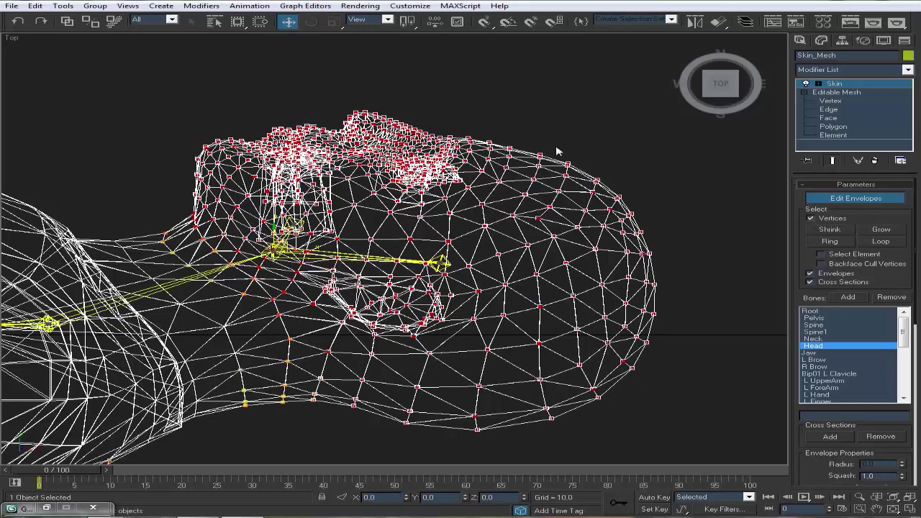
left_click_drag(915, 330, 875, 393)
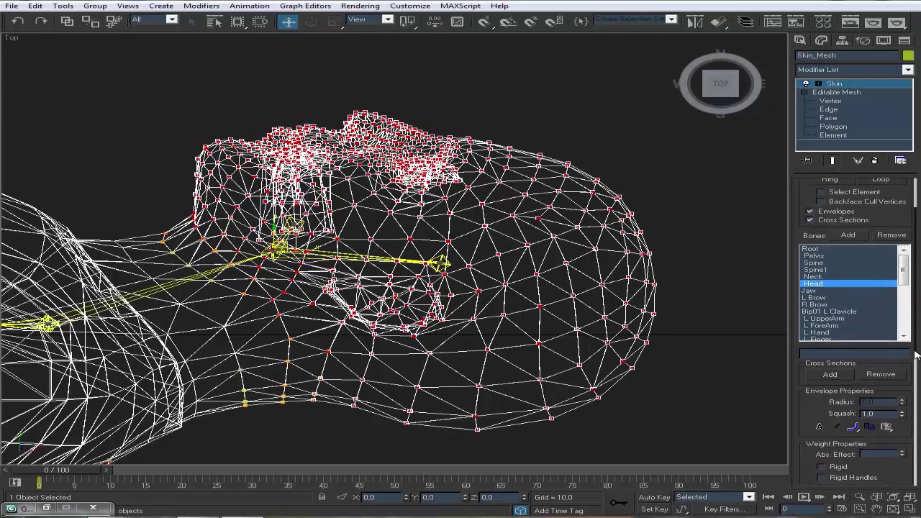
- Reselect the head vertices and give them an absolute weight of 1.0 to the Head bone
left_click(657, 449)
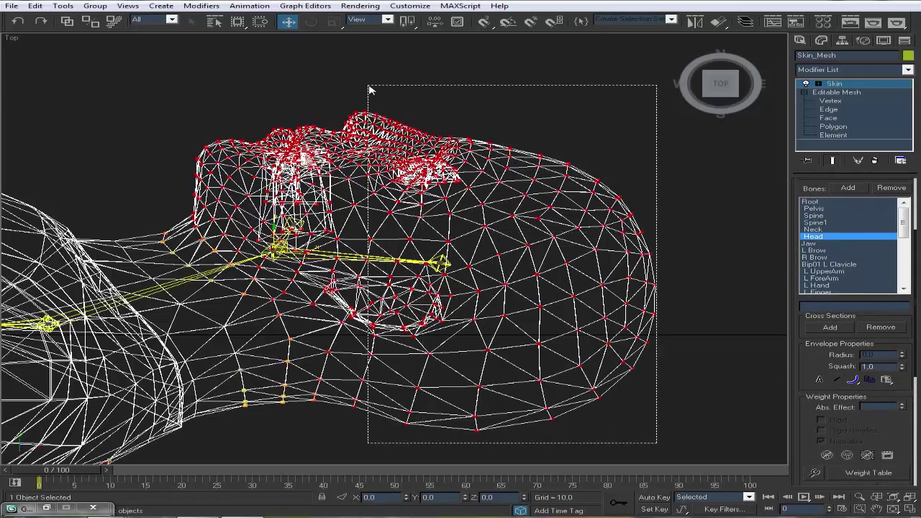
left_click_drag(657, 443, 369, 89)
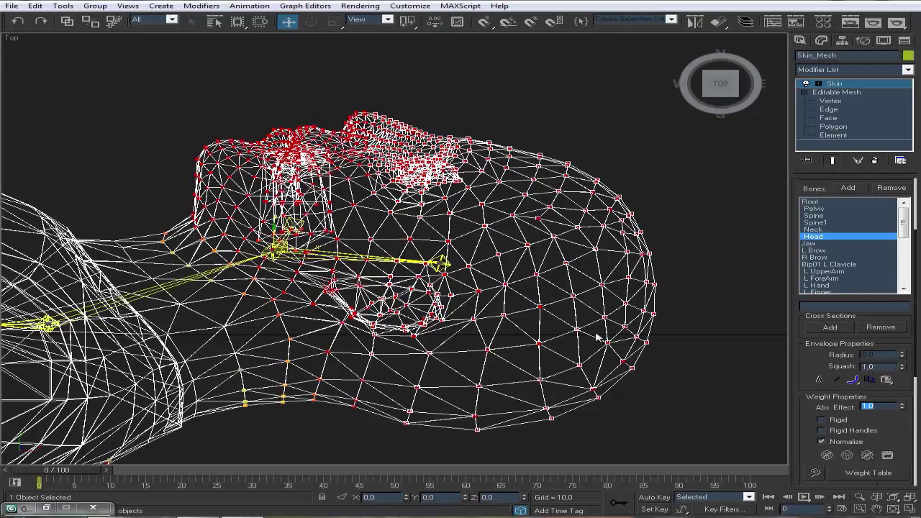
scroll(596, 338, "down", 4)
- Switch the Bones list to the Jaw bone and zoom out
left_click(827, 244)
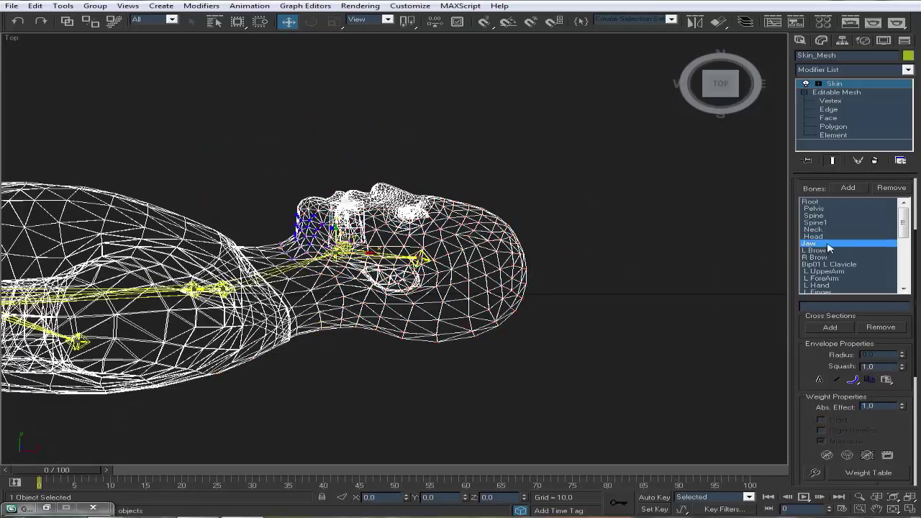
scroll(317, 202, "up", 1)
scroll(317, 201, "up", 4)
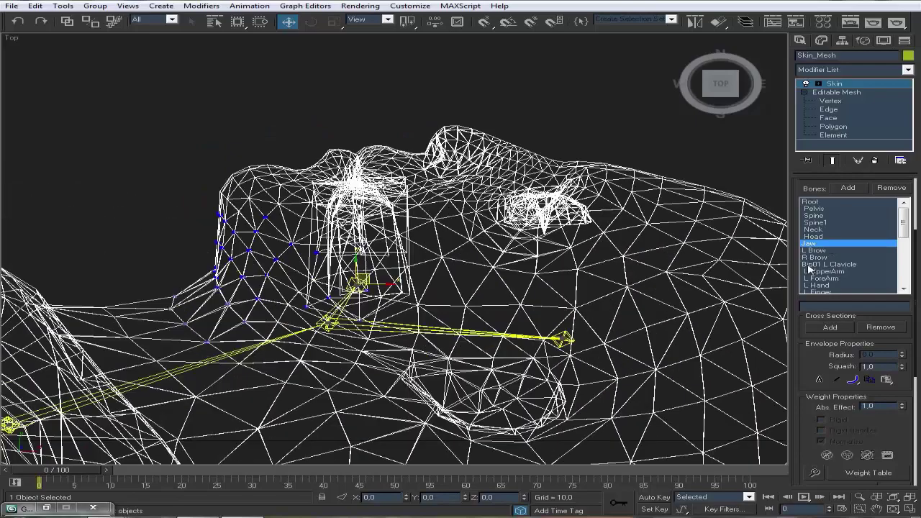
scroll(568, 316, "down", 3)
scroll(568, 317, "down", 3)
scroll(568, 316, "down", 2)
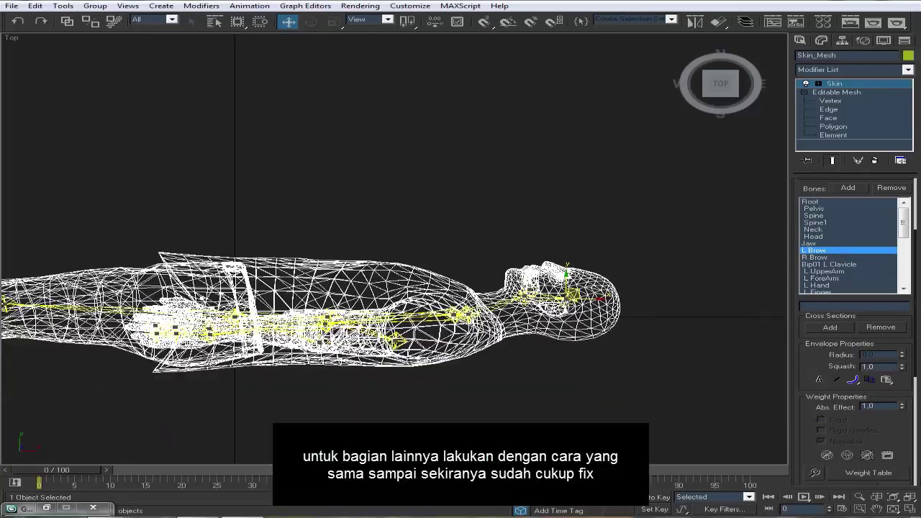
- Restore the four-view layout and inspect the Bip01 L Clavicle envelope from several angles
left_click(909, 508)
scroll(702, 349, "up", 2)
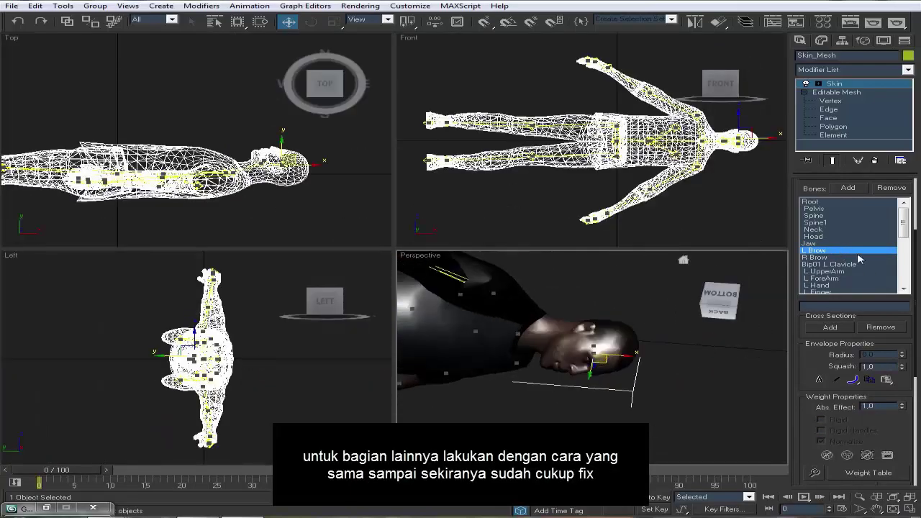
left_click(827, 264)
left_click_drag(720, 298, 401, 425)
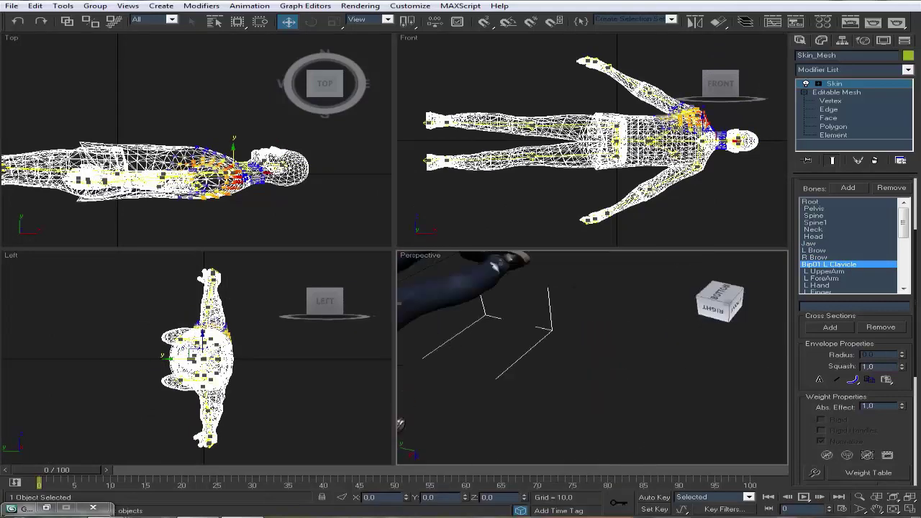
middle_click_drag(401, 425, 651, 335, "alt")
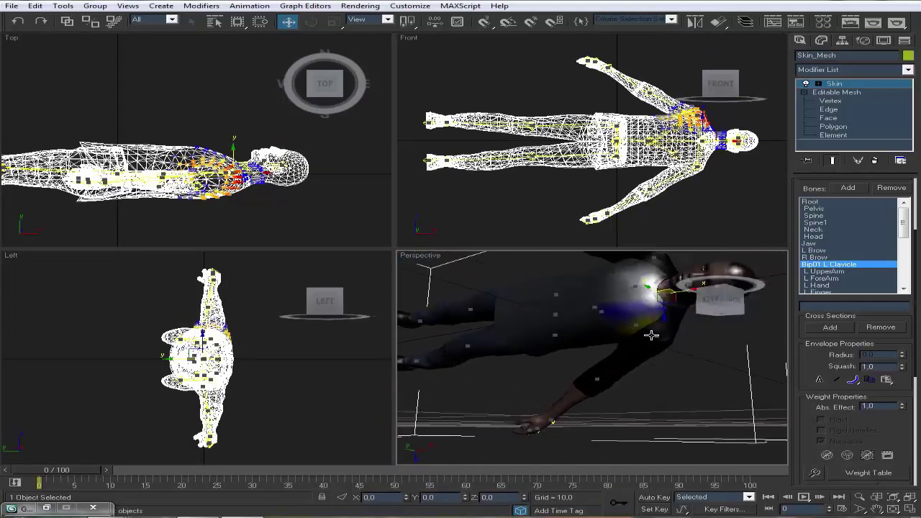
middle_click_drag(651, 335, 547, 338, "alt")
middle_click_drag(685, 131, 602, 143)
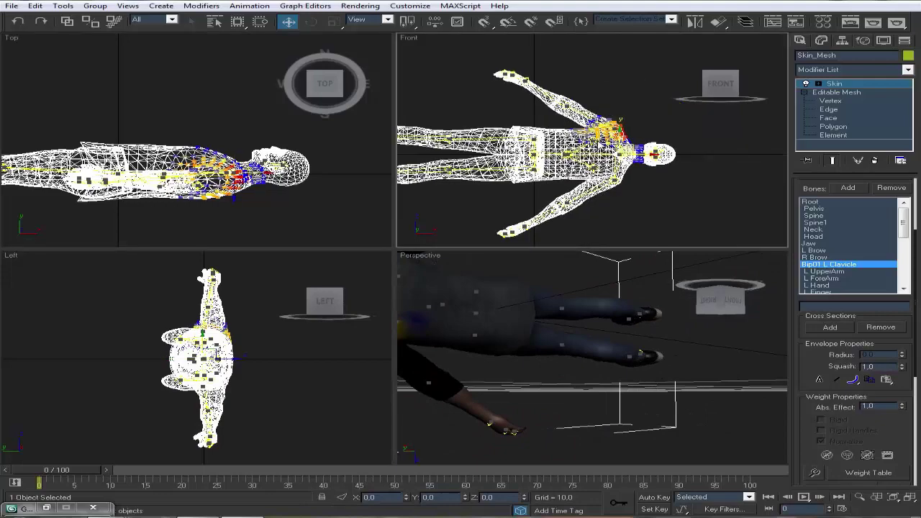
scroll(602, 144, "up", 5)
- Check the L UpperArm and L ForeArm bone influences on the left arm
left_click(827, 271)
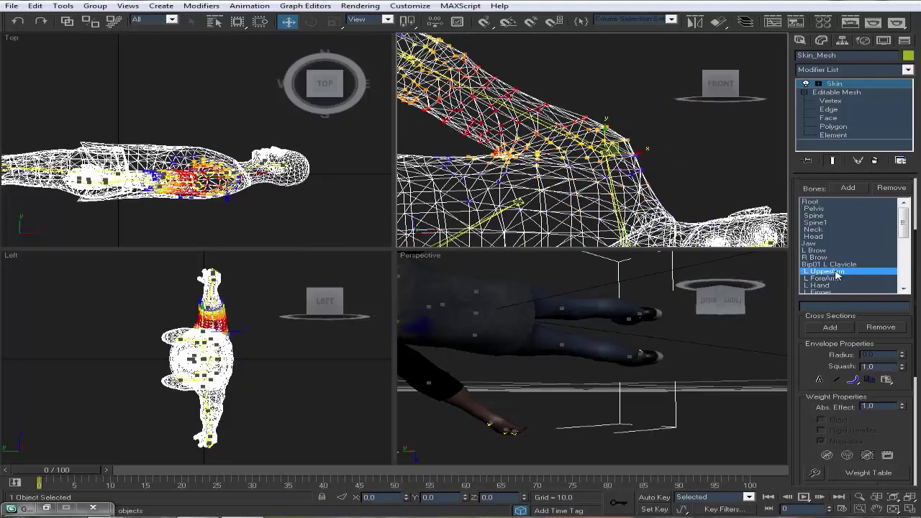
scroll(648, 144, "down", 2)
left_click(826, 278)
scroll(648, 143, "down", 3)
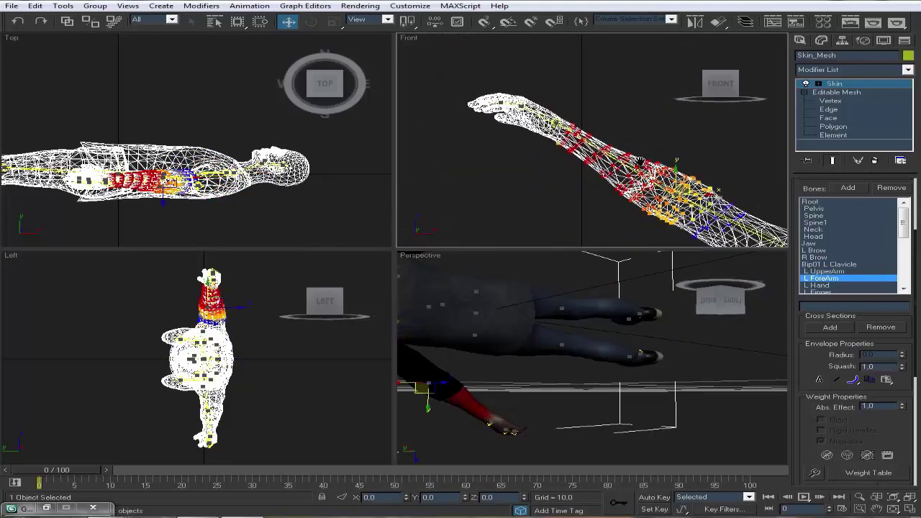
mouse_move(663, 331)
middle_mouse_down("alt")
mouse_move(685, 327)
mouse_move(633, 346)
middle_mouse_up("alt")
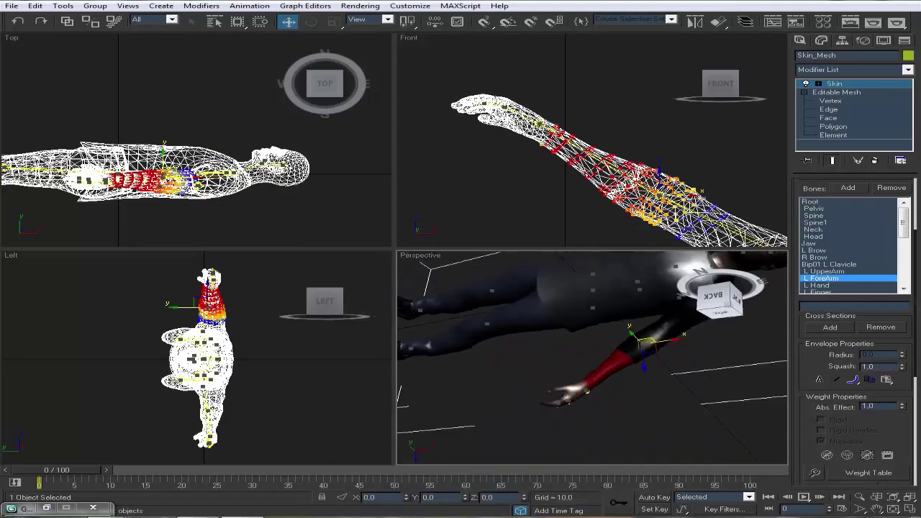
- Review the L Hand, L Finger and L Finger01 weights, then select Bip01 R Clavicle
left_click(818, 286)
scroll(896, 244, "down", 3)
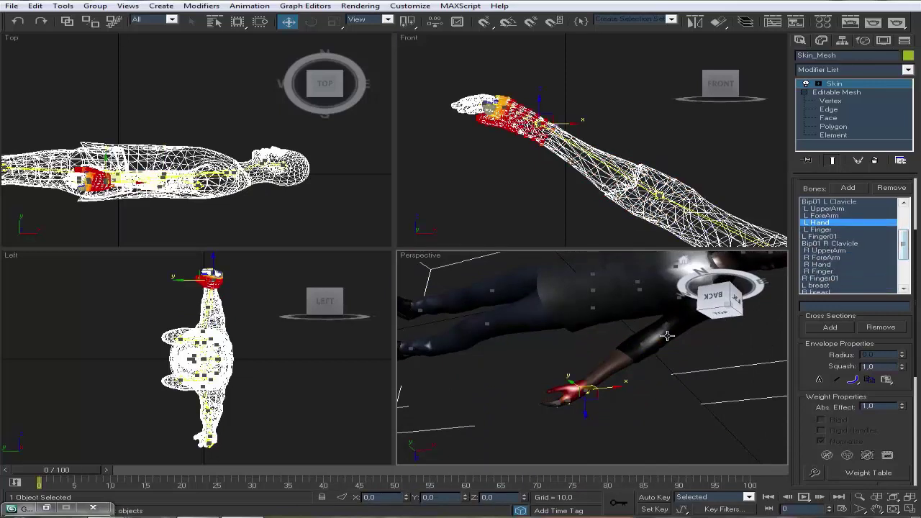
left_click_drag(713, 295, 723, 306)
left_click(820, 228)
mouse_move(495, 290)
middle_mouse_down("alt")
mouse_move(391, 148)
mouse_move(344, 248)
middle_mouse_up("alt")
left_click(821, 215)
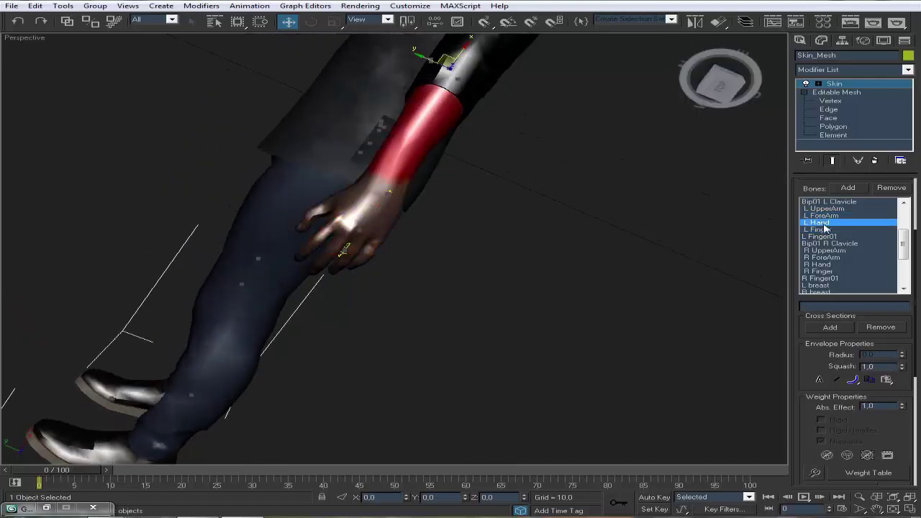
left_click(820, 223)
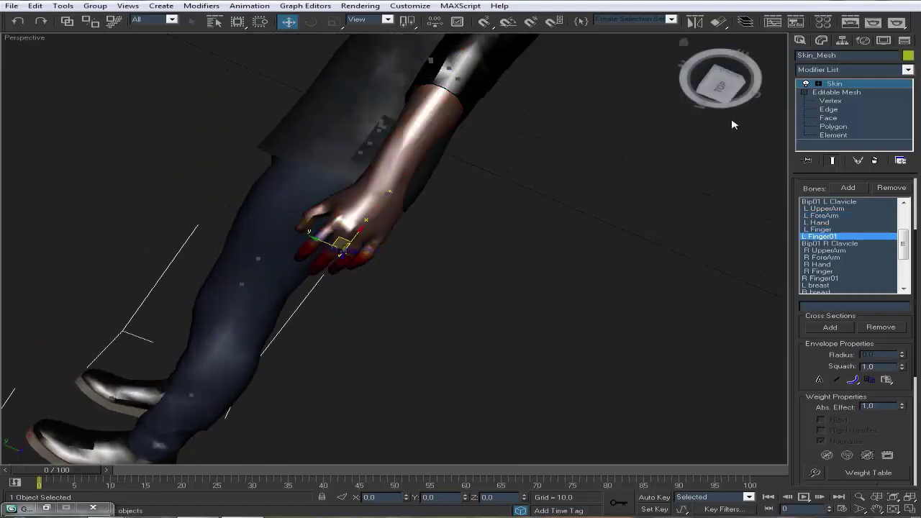
mouse_move(733, 125)
middle_mouse_down("alt")
mouse_move(526, 260)
mouse_move(627, 193)
middle_mouse_up("alt")
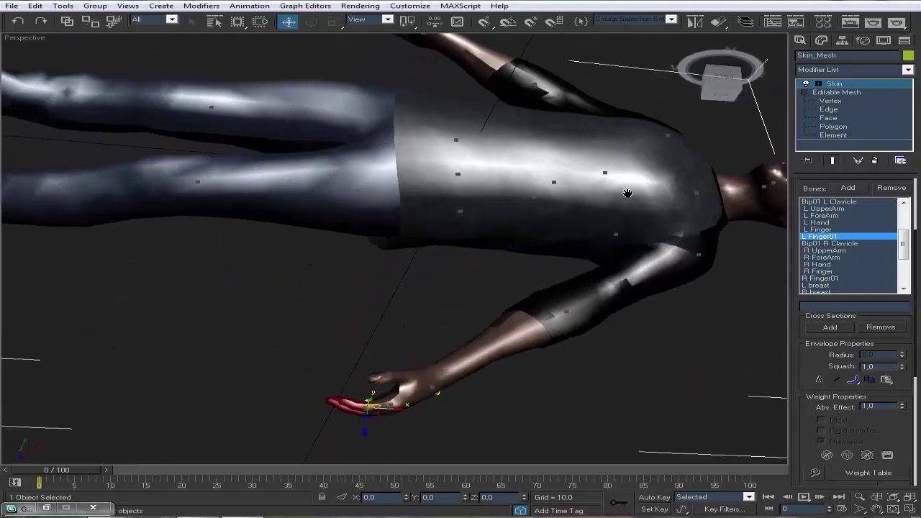
left_click(823, 244)
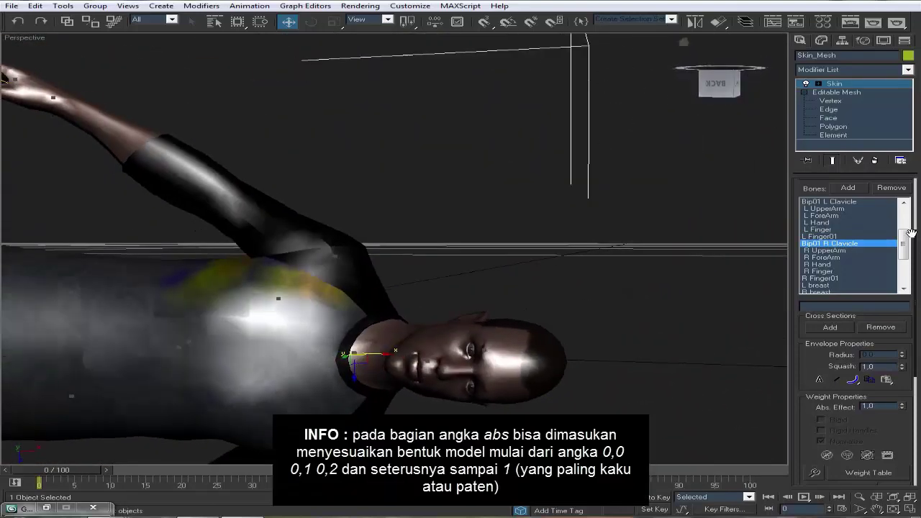
- Inspect the R ForeArm weights, zooming in on the right hand and fingers in maximized Perspective
left_click(910, 508)
middle_click_drag(488, 118, 565, 155, "alt")
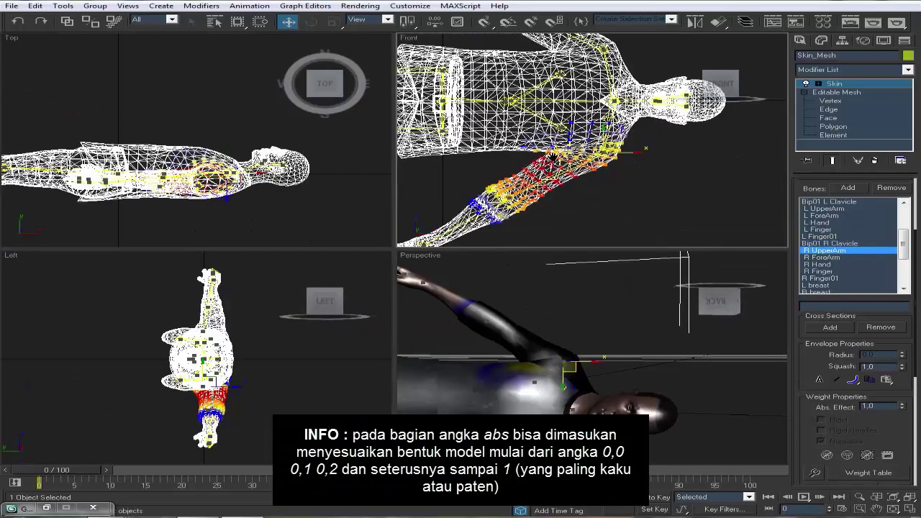
left_click(822, 256)
scroll(603, 201, "up", 3)
middle_click_drag(602, 202, 604, 199)
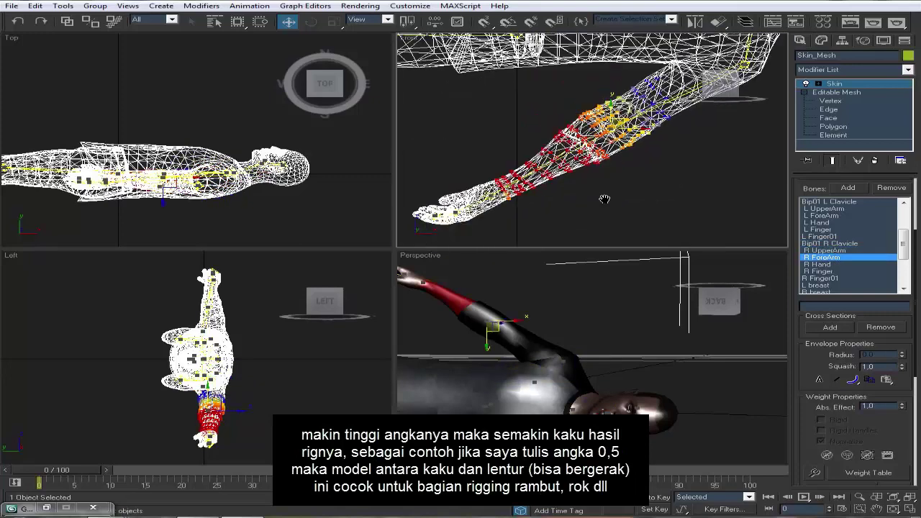
middle_click_drag(513, 193, 545, 189)
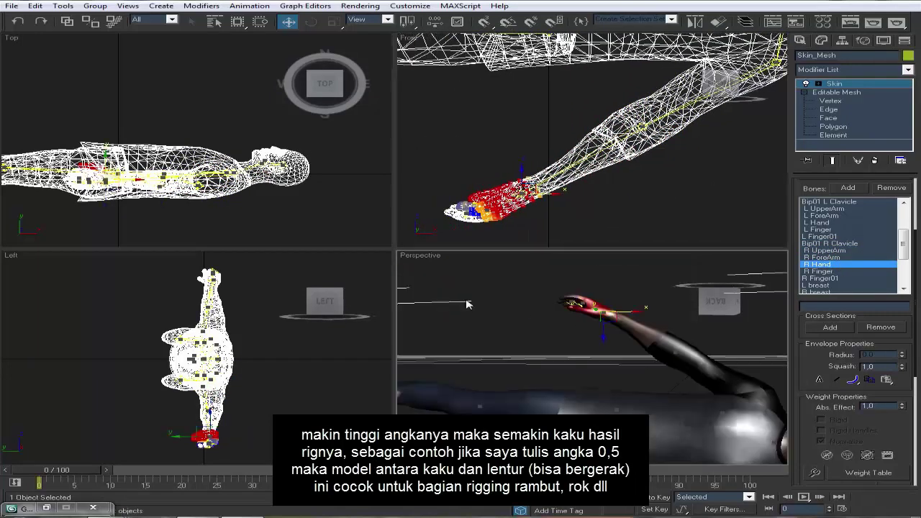
mouse_move(590, 346)
middle_mouse_down("alt")
mouse_move(648, 324)
mouse_move(655, 346)
mouse_move(683, 324)
middle_mouse_up("alt")
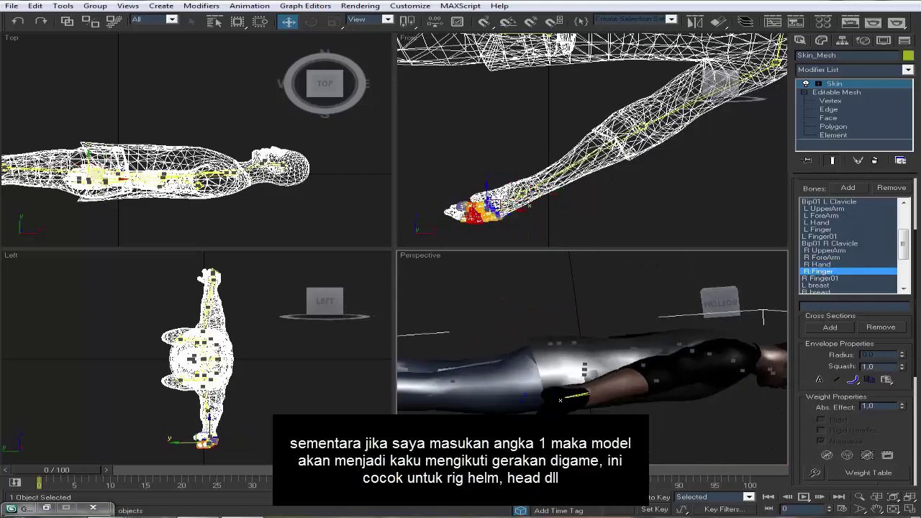
key("alt+w")
middle_click_drag(560, 400, 475, 345, "alt")
mouse_move(590, 281)
middle_mouse_down("alt")
mouse_move(551, 270)
mouse_move(582, 195)
mouse_move(562, 213)
middle_mouse_up("alt")
- Check the L breast and R breast bone weights in the four-view layout
left_click(846, 287)
scroll(511, 333, "down", 3)
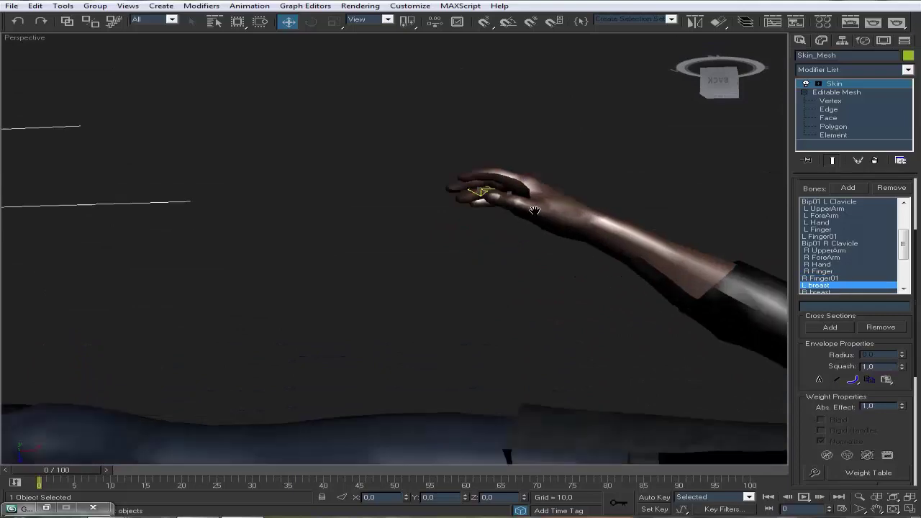
scroll(511, 332, "down", 3)
left_click(908, 510)
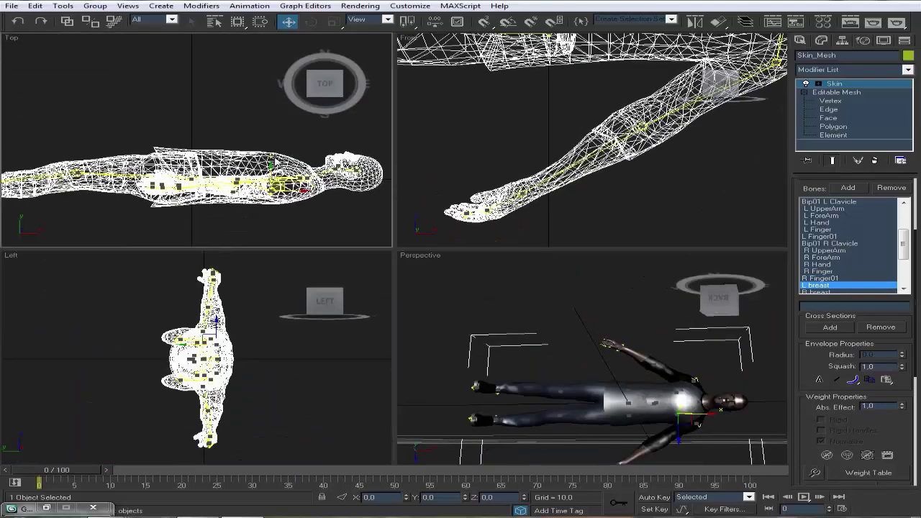
left_click(833, 292)
- Review the L Thigh and L Calf weights, framing the legs and panning over the ankle and toes
scroll(842, 288, "down", 1)
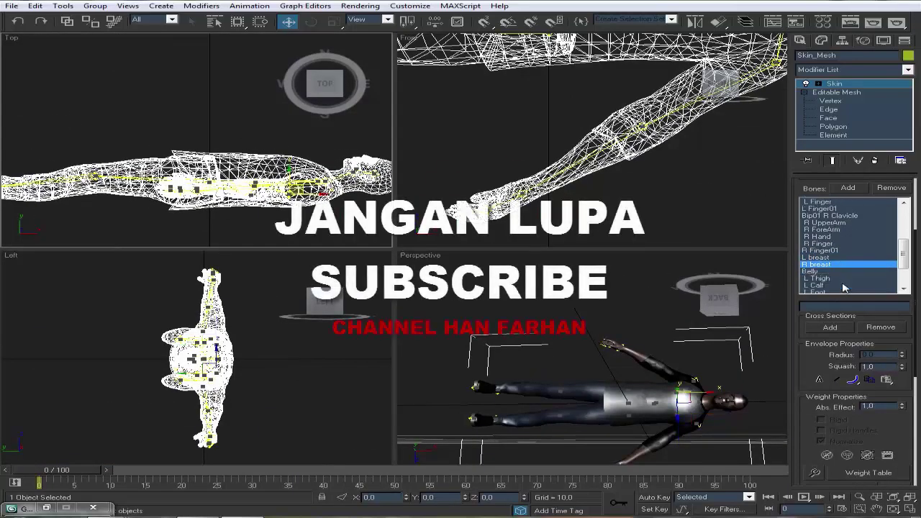
scroll(842, 277, "down", 1)
left_click(820, 257)
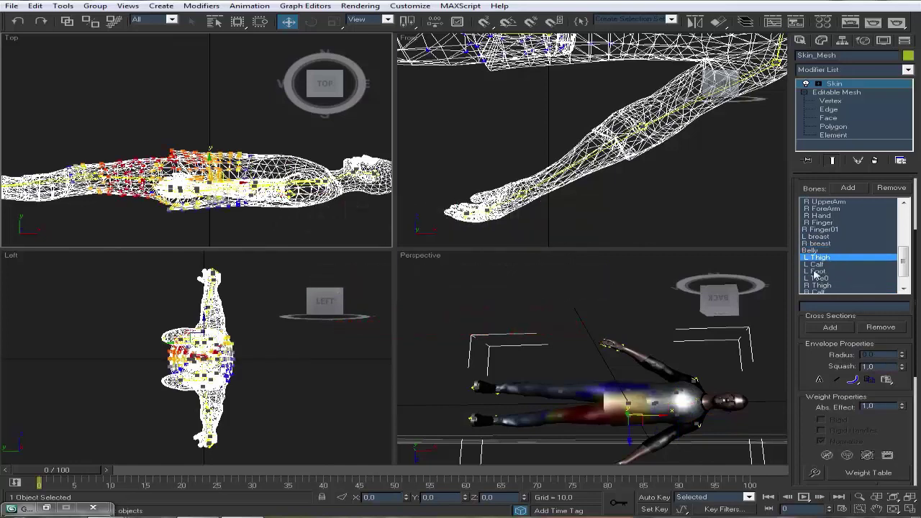
mouse_move(719, 298)
left_mouse_down()
mouse_move(726, 320)
mouse_move(734, 308)
mouse_move(721, 311)
mouse_move(716, 287)
left_mouse_up()
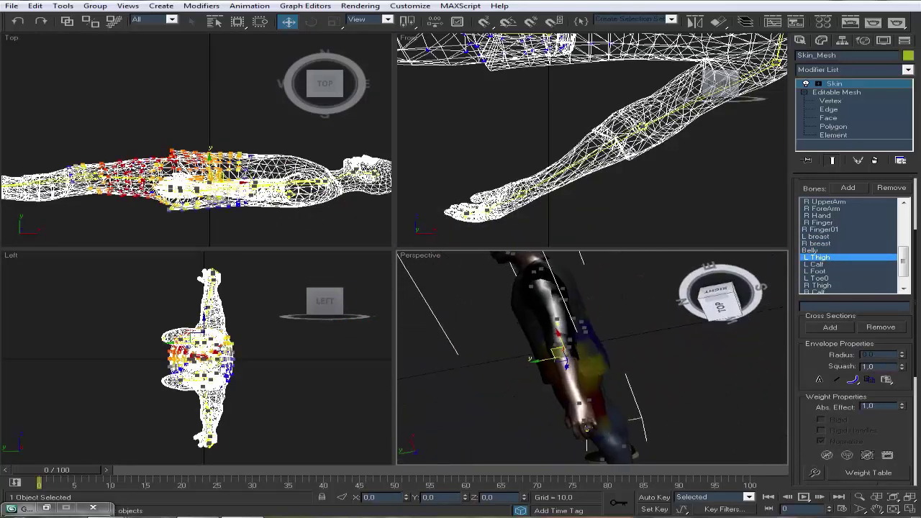
left_click(848, 265)
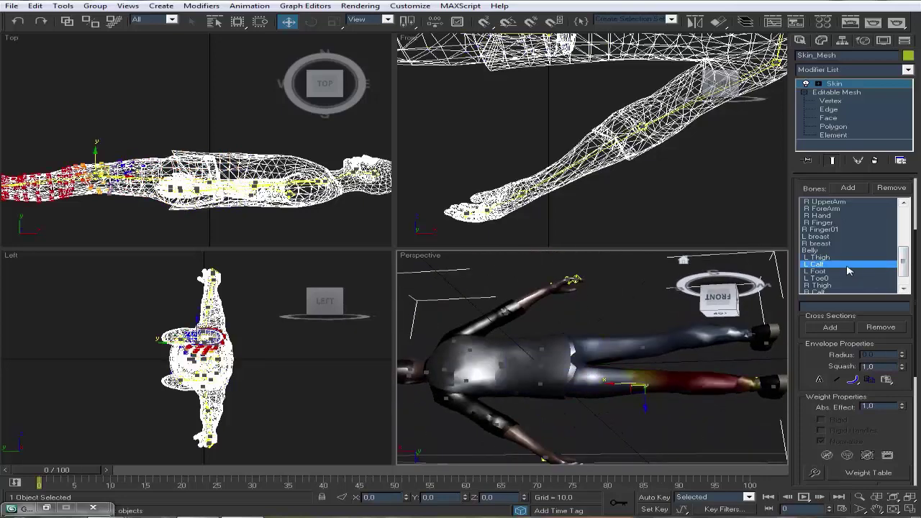
key("z")
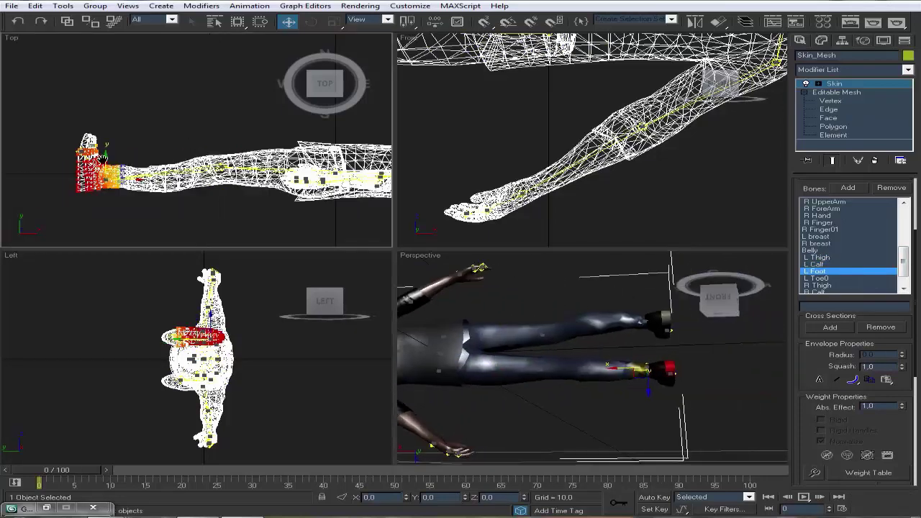
left_click_drag(722, 292, 727, 295)
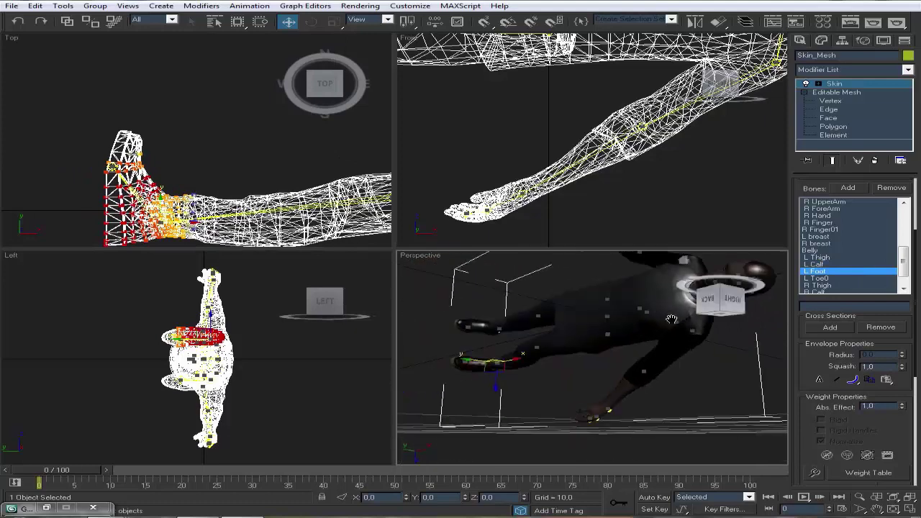
mouse_move(554, 365)
middle_mouse_down()
mouse_move(500, 375)
mouse_move(512, 372)
middle_mouse_up()
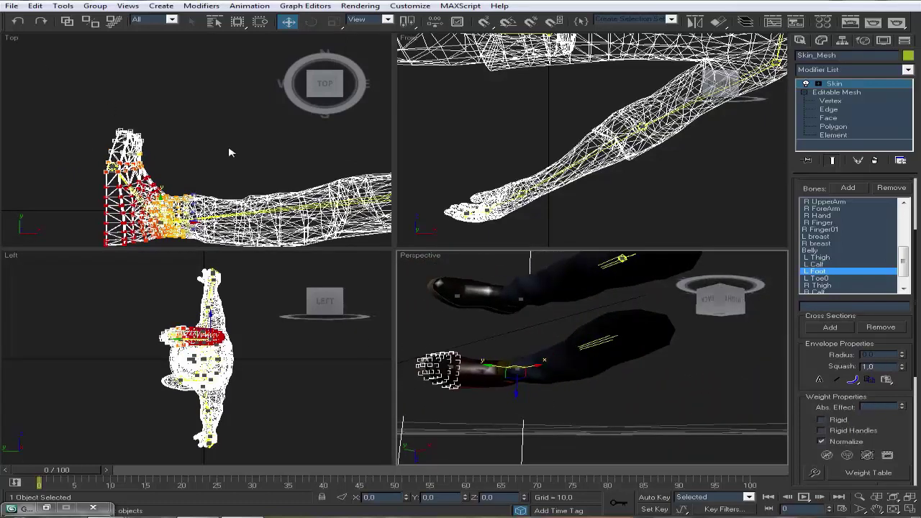
scroll(206, 187, "up", 2)
scroll(205, 187, "up", 2)
scroll(206, 187, "up", 2)
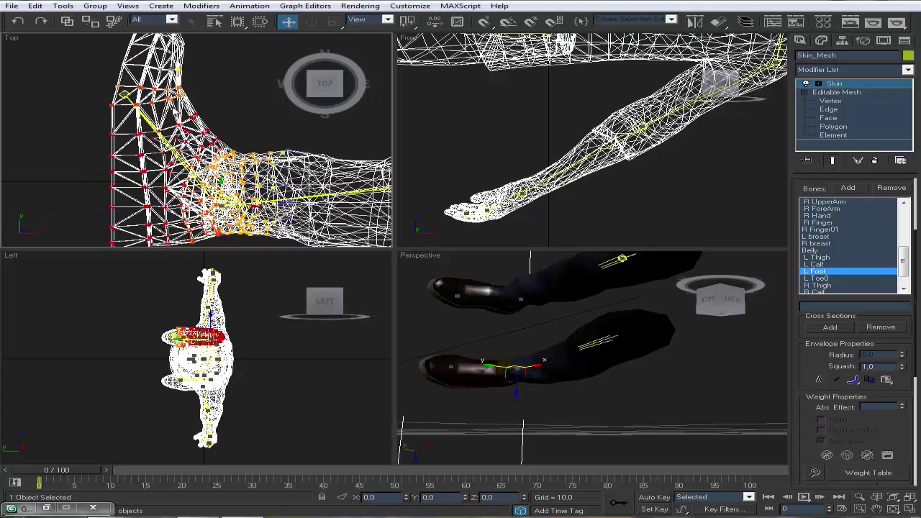
middle_click_drag(206, 187, 190, 172)
left_click(616, 337)
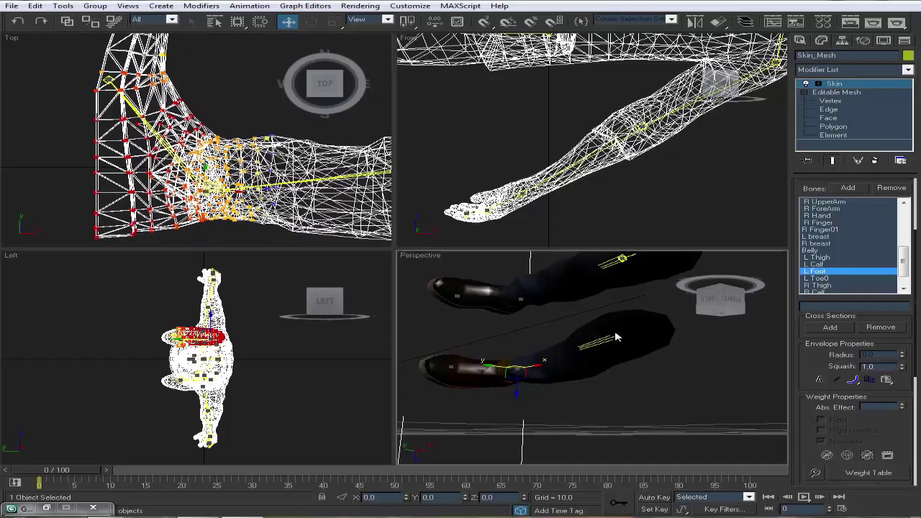
middle_click_drag(201, 144, 213, 162, "alt")
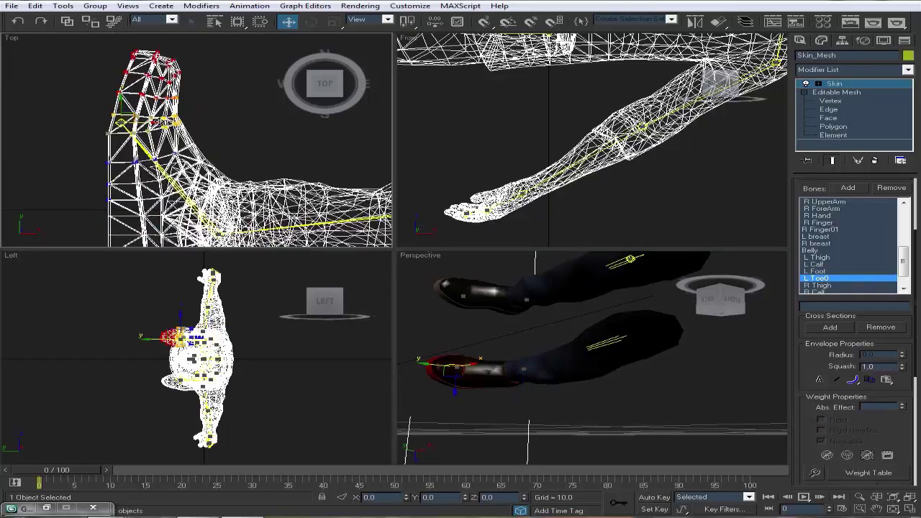
- Check the R Calf weights from a rear angle, then maximize Perspective showing the whole body
middle_click_drag(610, 324, 659, 306, "alt")
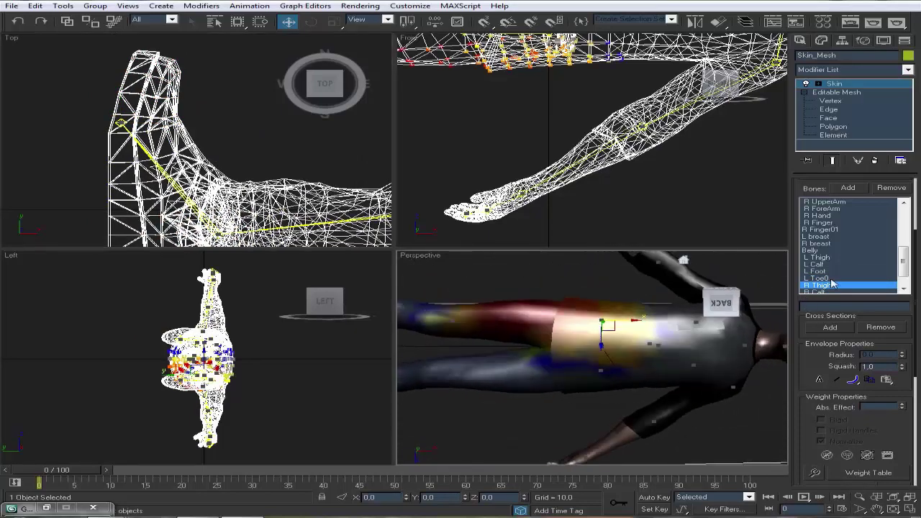
left_click(845, 272)
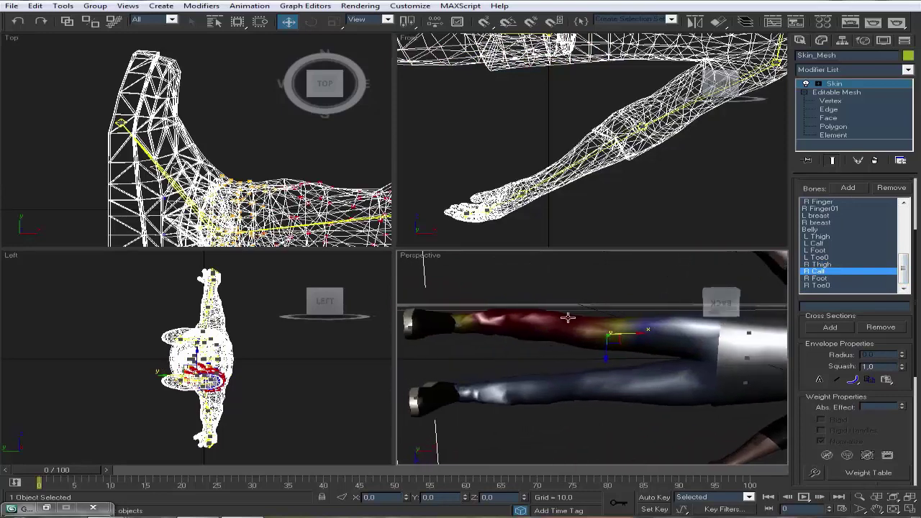
left_click_drag(724, 300, 719, 331)
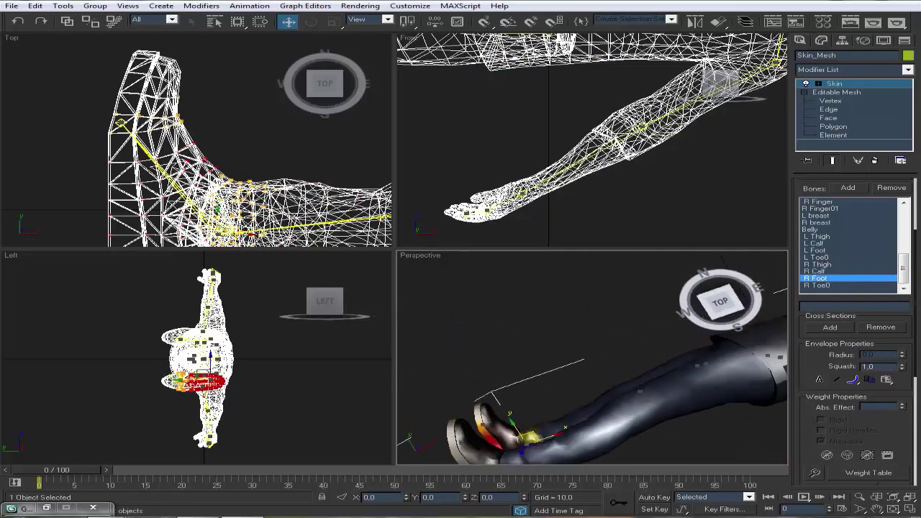
scroll(247, 160, "down", 2)
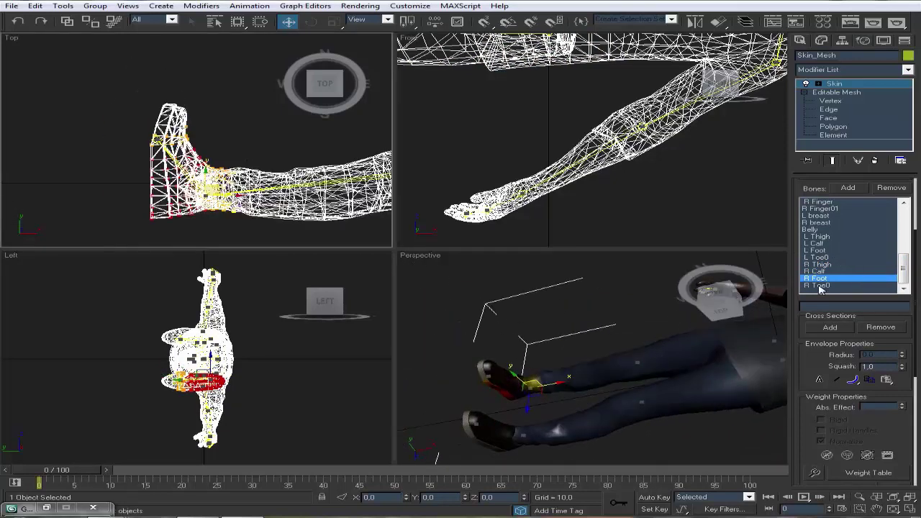
middle_click_drag(626, 345, 648, 340, "alt")
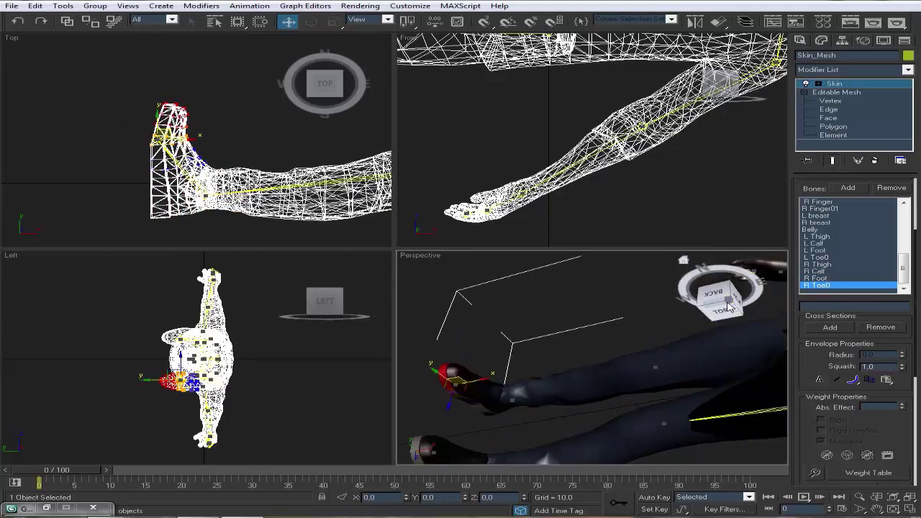
middle_click_drag(276, 193, 46, 193)
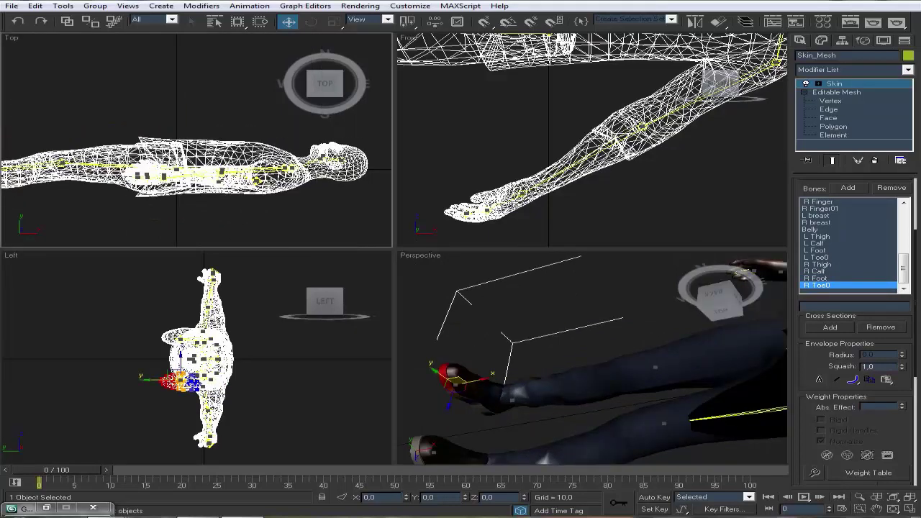
middle_click_drag(666, 360, 640, 360, "alt")
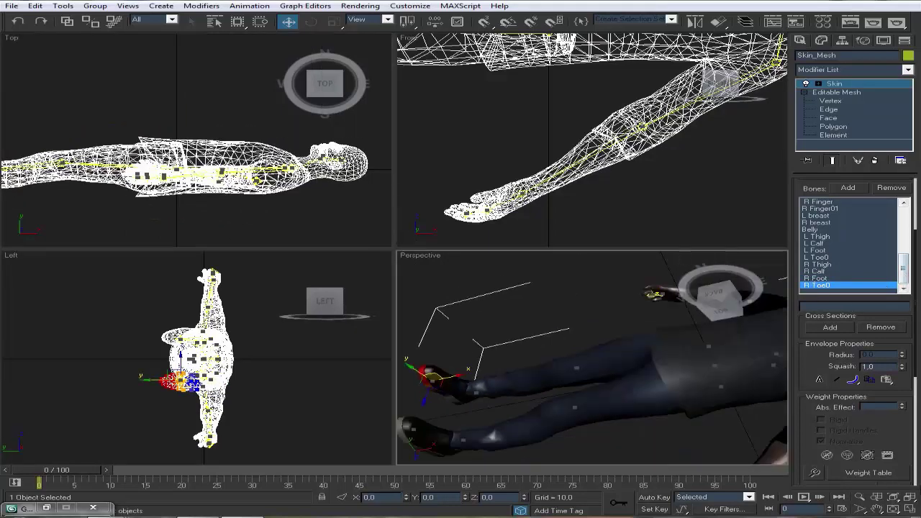
left_click(915, 508)
scroll(626, 263, "down", 5)
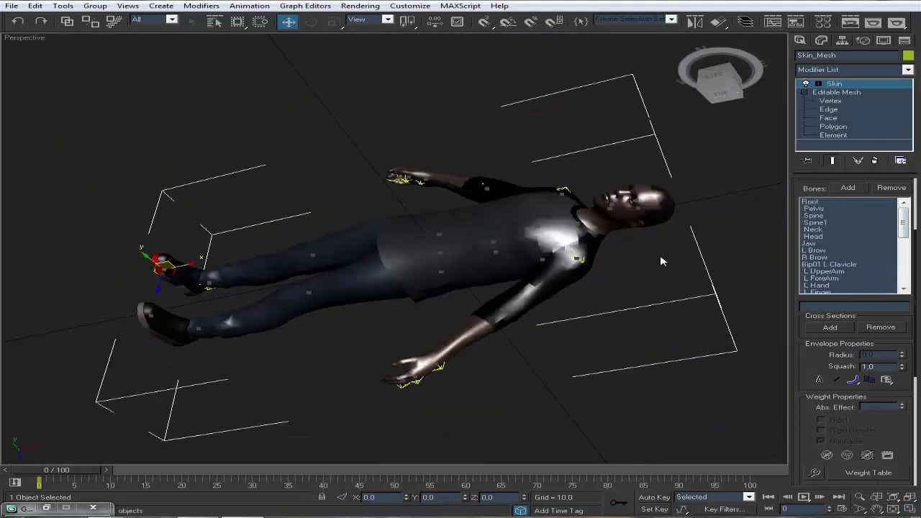
- Look over the whole figure once more and exit Edit Envelopes
middle_click_drag(661, 261, 658, 262)
mouse_move(708, 79)
left_mouse_down()
mouse_move(720, 84)
mouse_move(706, 81)
left_mouse_up()
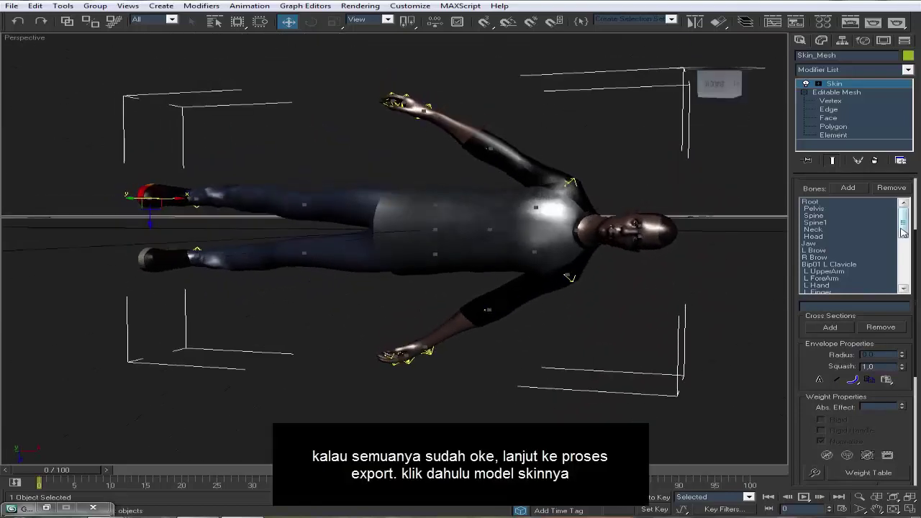
middle_click_drag(731, 249, 737, 260)
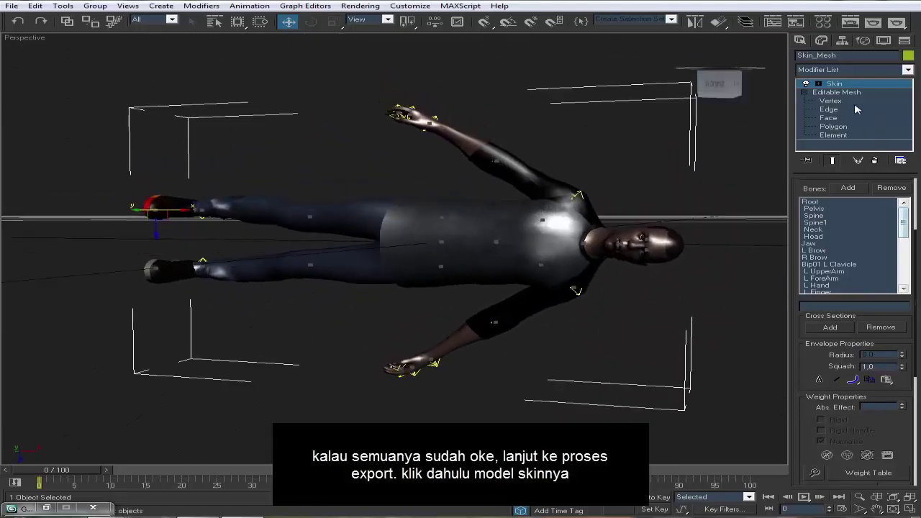
left_click(843, 85)
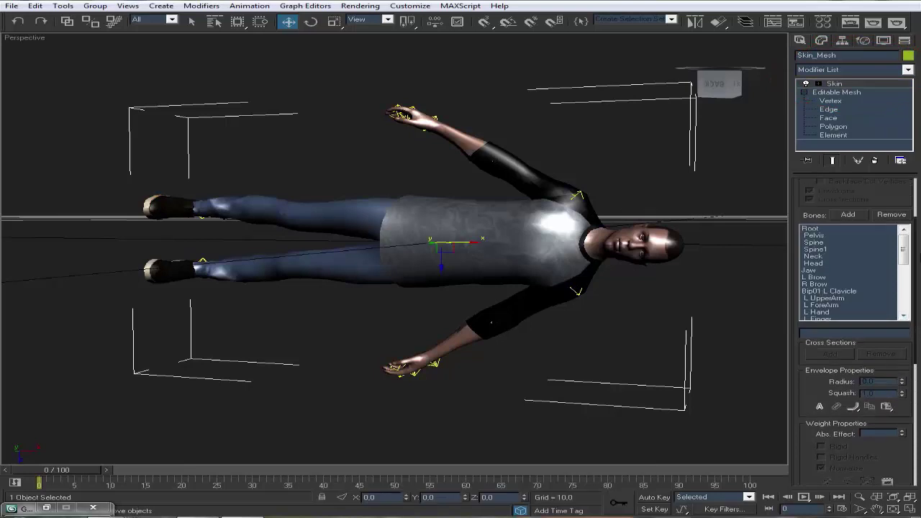
- Export the skinned mesh through GTA DFF IO's Bones/Skin Export as hanfarhan.dff
scroll(910, 293, "up", 3)
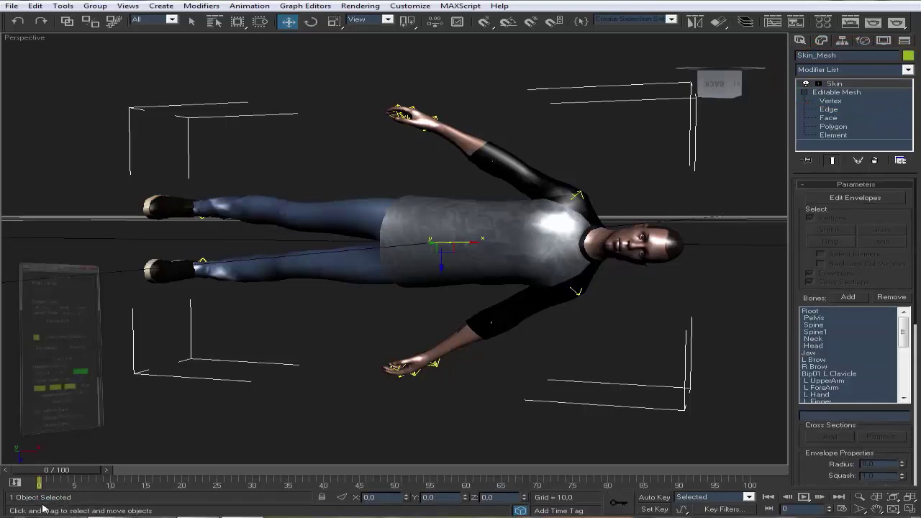
left_click(88, 41)
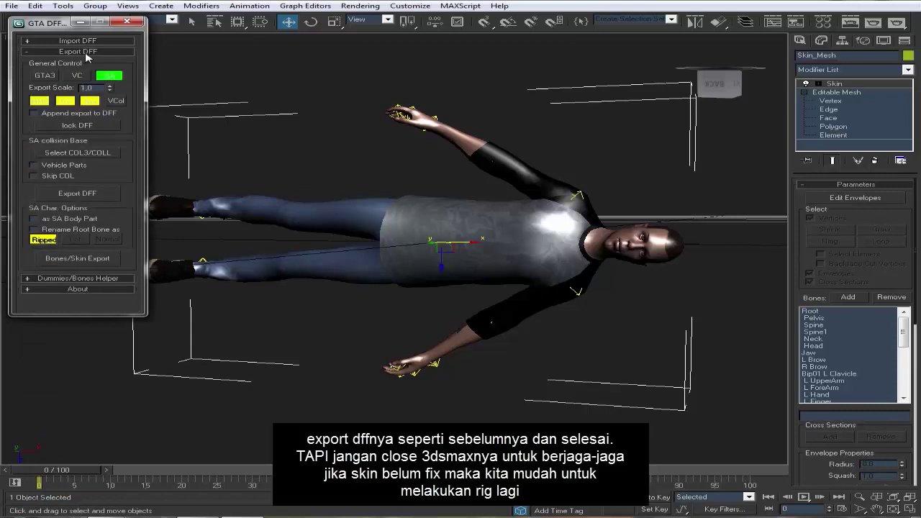
left_click(85, 51)
left_click(85, 52)
left_click(53, 259)
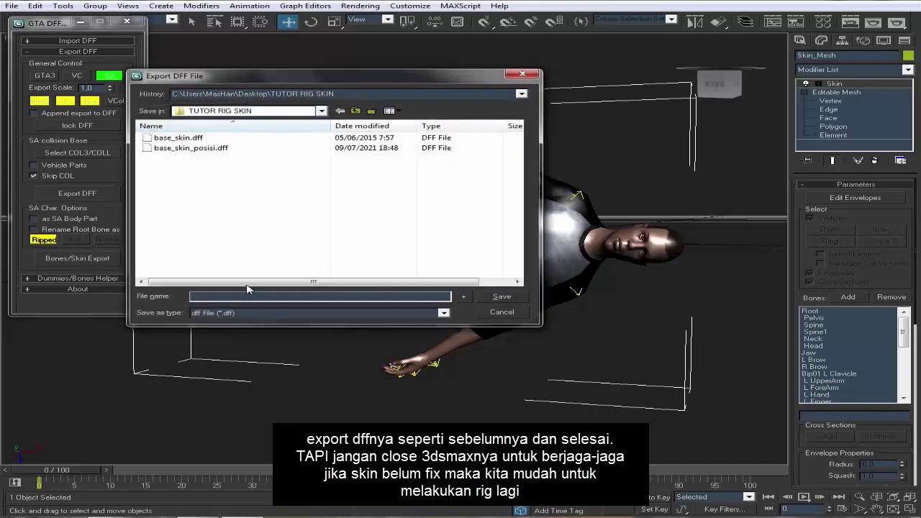
type("hanfarhan")
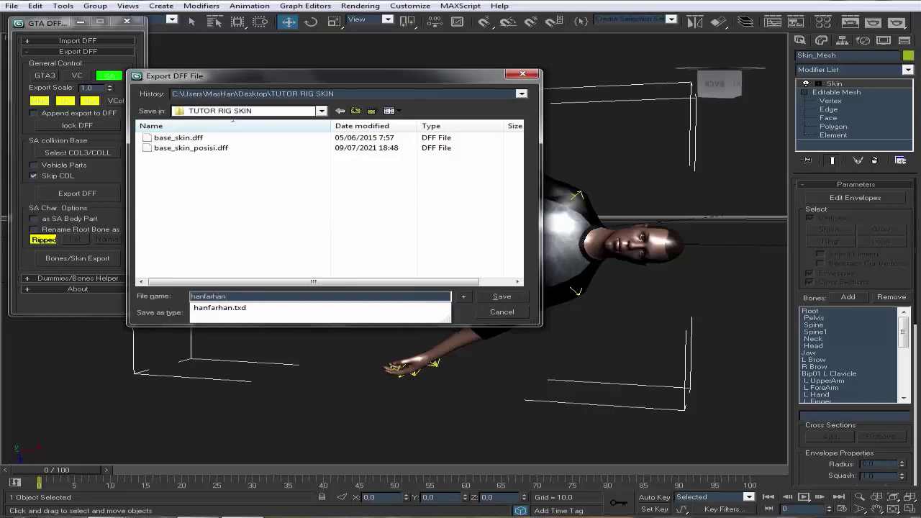
key("Return")
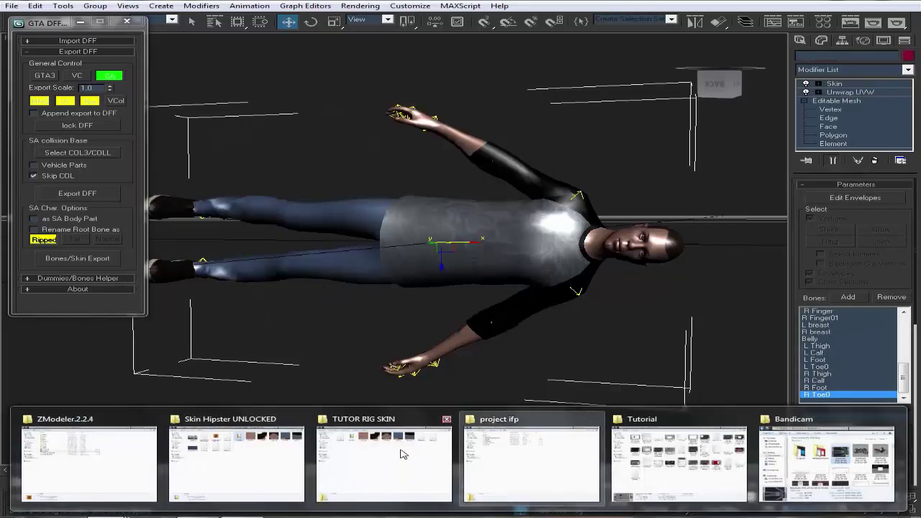
- Open the character's TXD from the TUTOR RIG SKIN folder and delete the neckcross texture
left_click(380, 431)
double_click(408, 87)
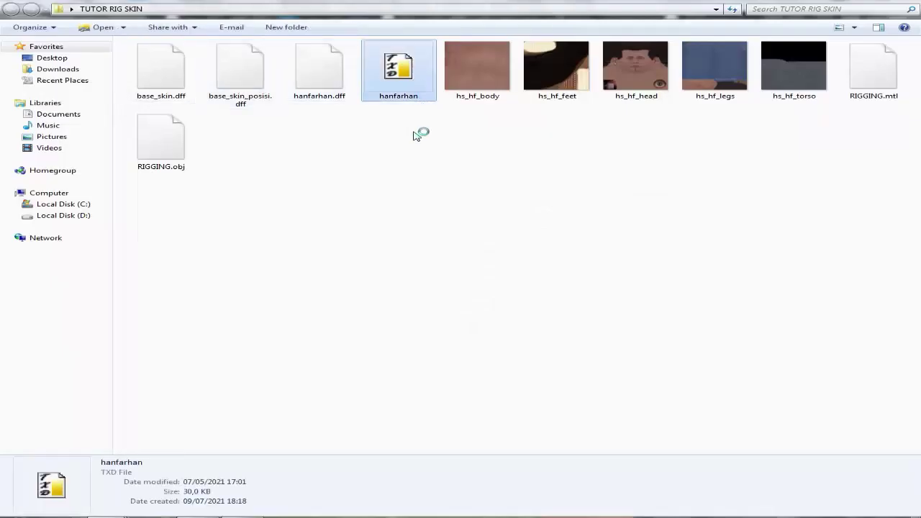
left_click(398, 241)
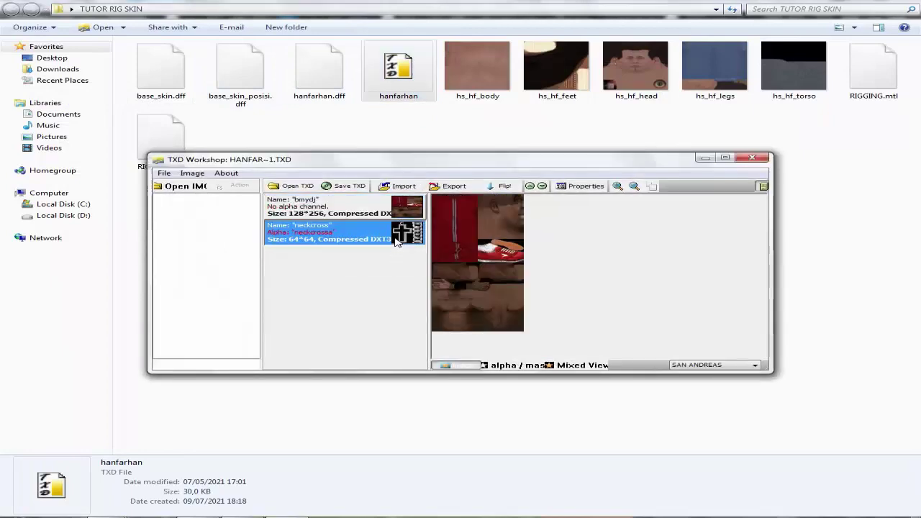
key("Delete")
- Import hs_hf_body and hs_hf_feet into the first two texture entries, renaming them accordingly
left_click(397, 186)
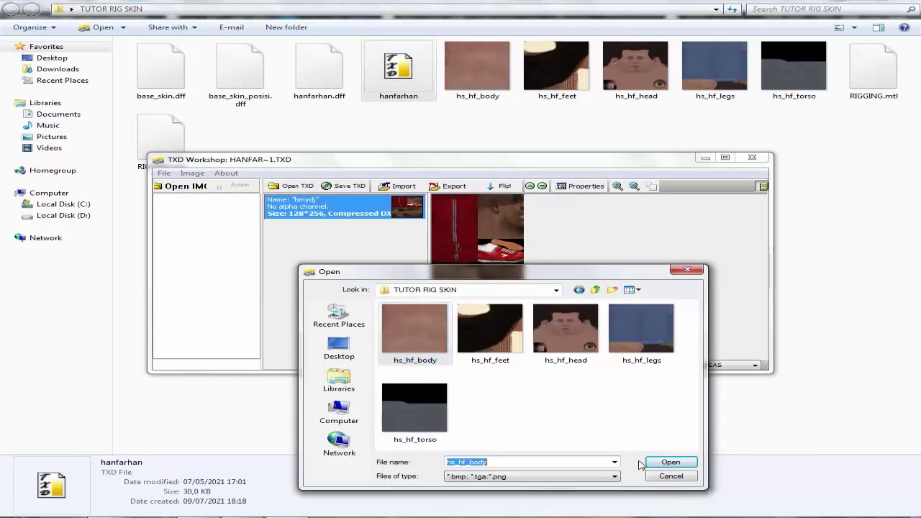
left_click(669, 462)
double_click(410, 210)
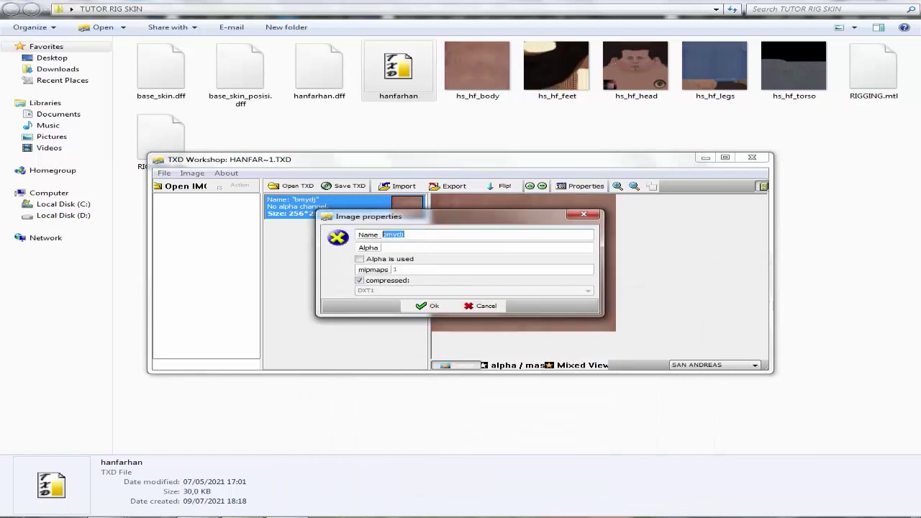
left_click(432, 309)
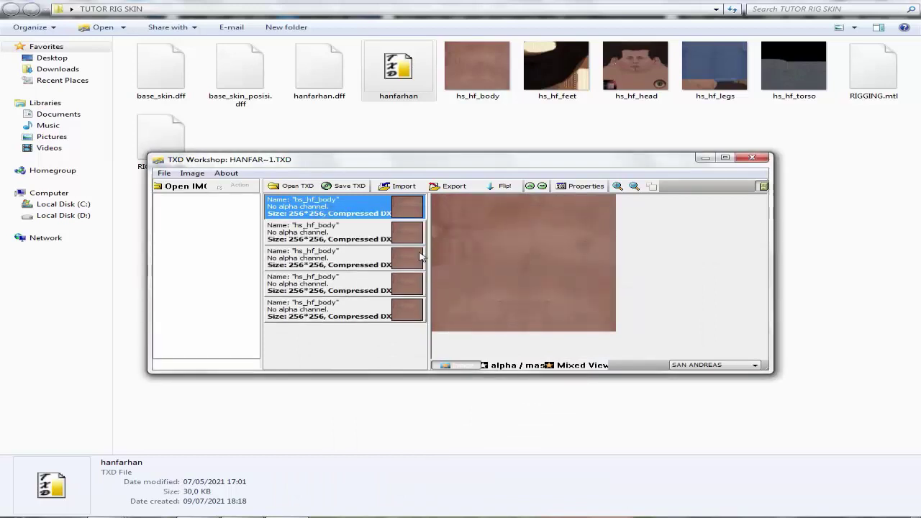
left_click(409, 232)
left_click(400, 186)
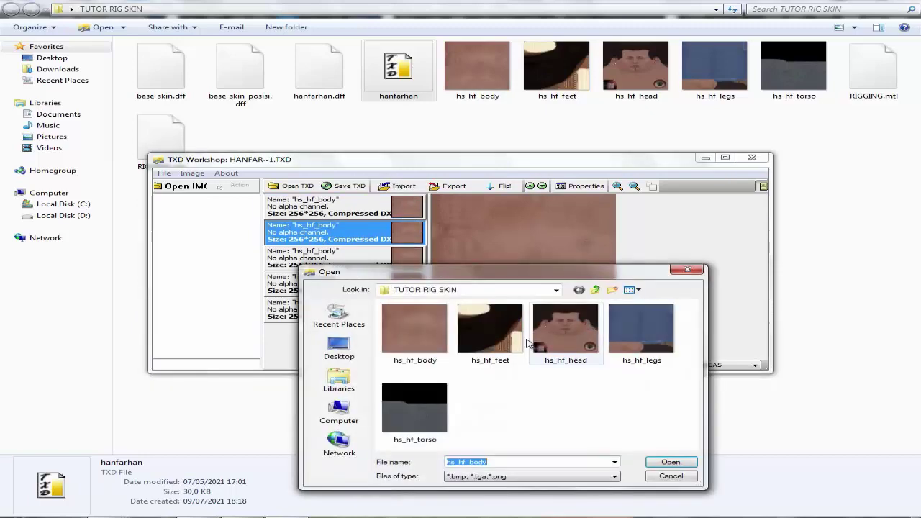
left_click(685, 466)
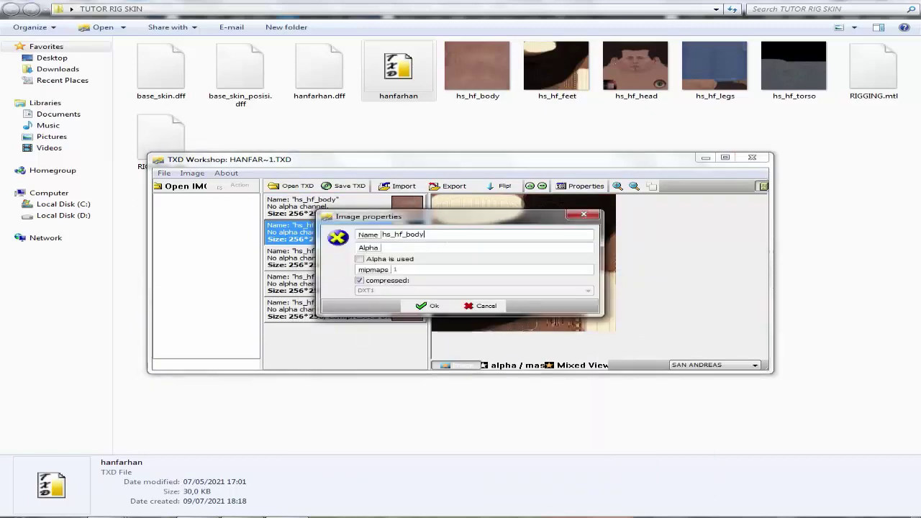
left_click(421, 305)
- Replace the third and fourth entries with hs_hf_head and hs_hf_legs
left_click(338, 257)
left_click(400, 186)
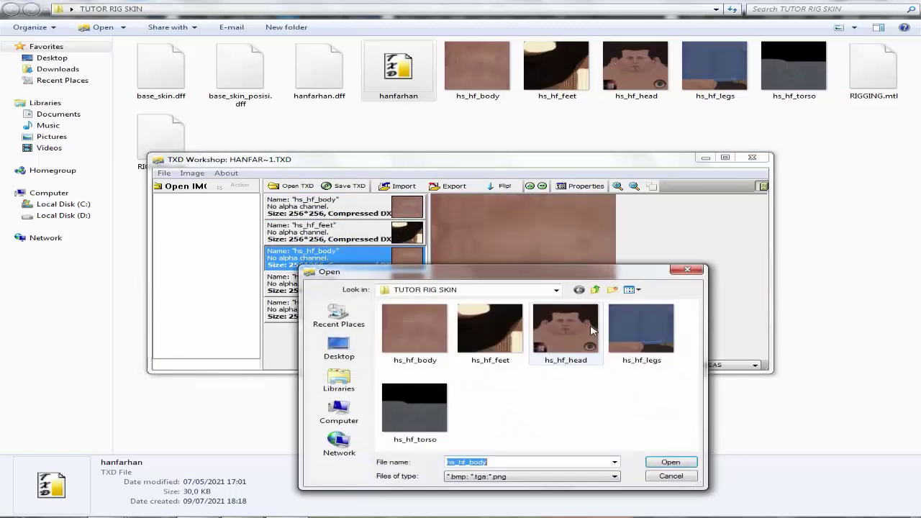
left_click(670, 462)
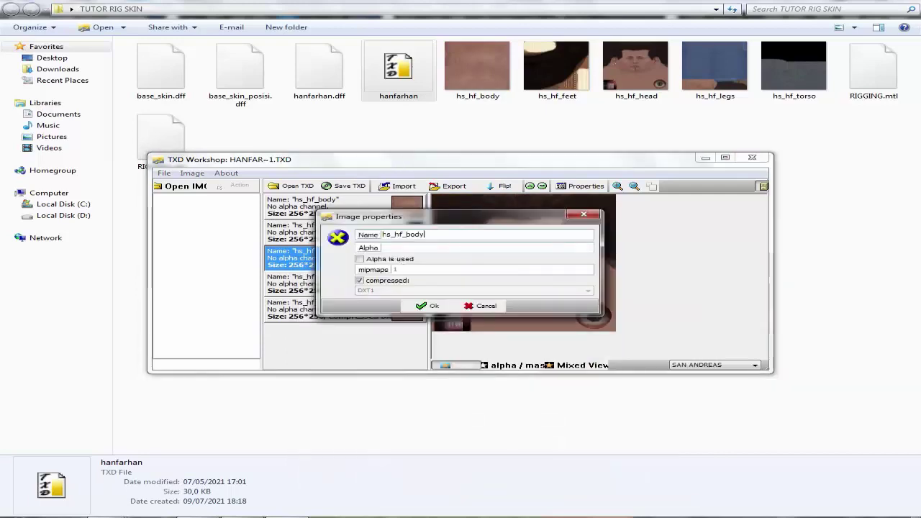
type("head")
left_click(421, 305)
left_click(338, 283)
left_click(401, 186)
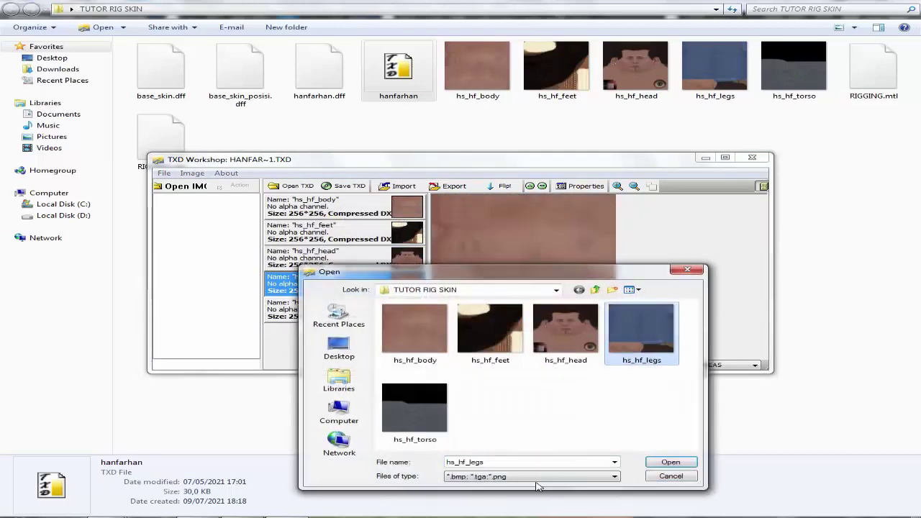
left_click(669, 463)
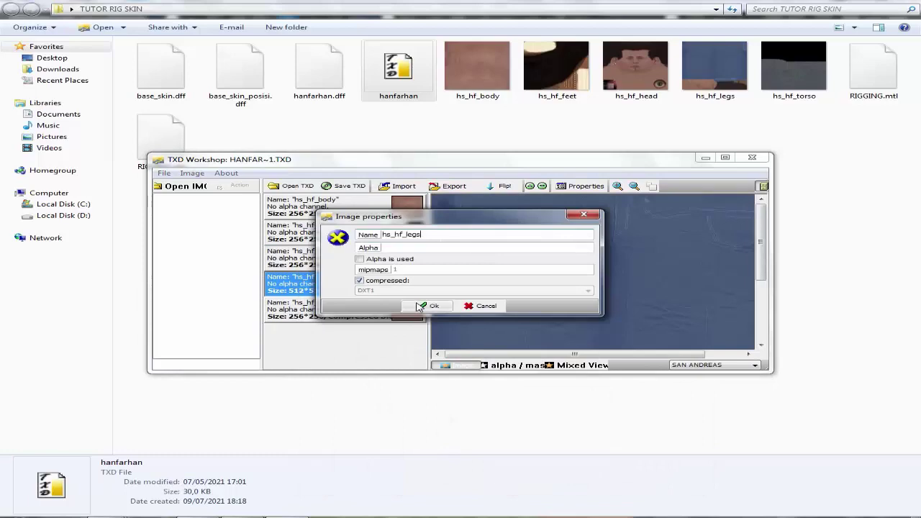
left_click(419, 307)
- Import hs_hf_torso into the fifth entry, close TXD Workshop, and select the DFF and TXD files
left_click(419, 308)
left_click(401, 185)
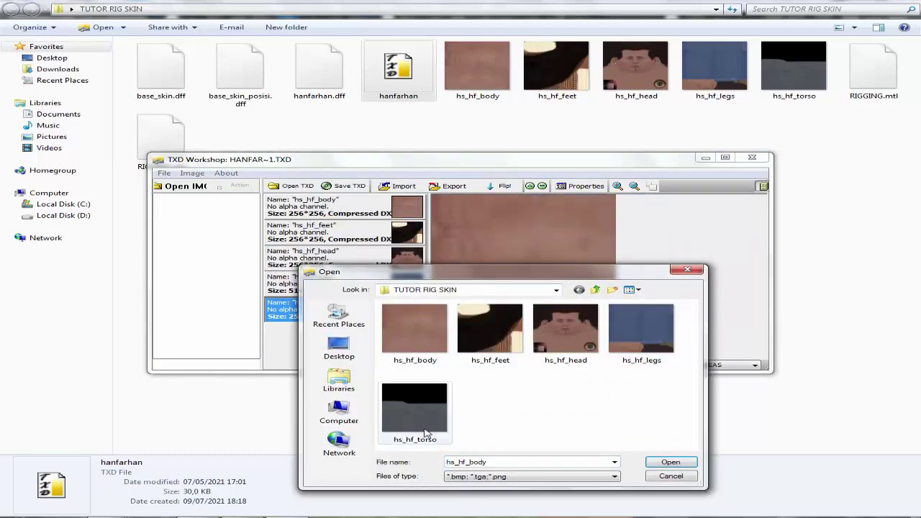
left_click(671, 462)
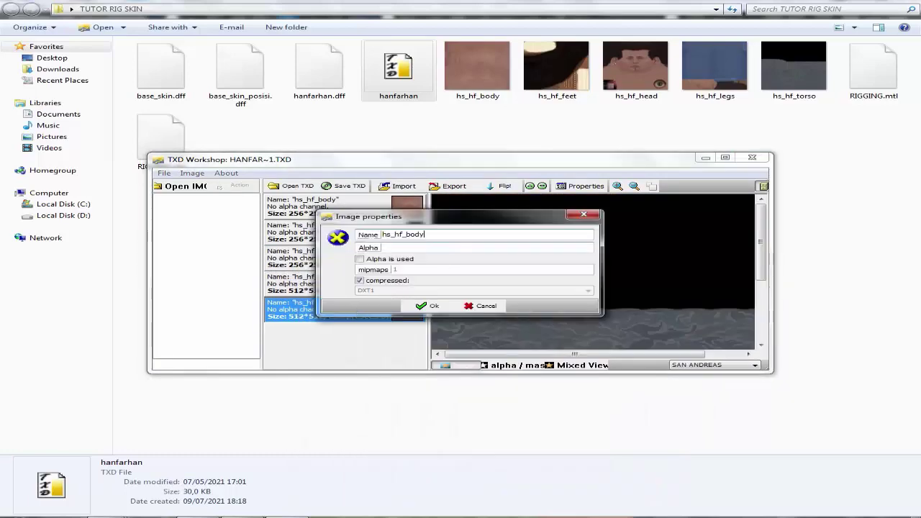
left_click(431, 306)
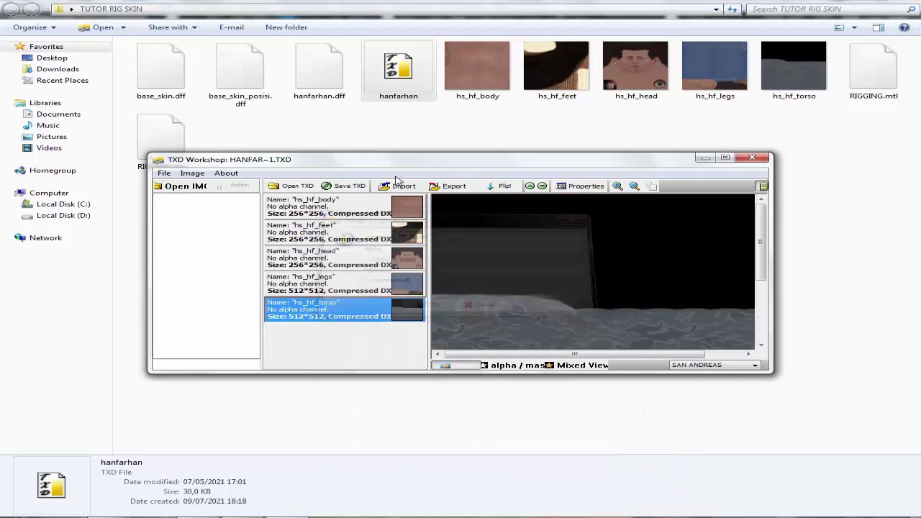
left_click(756, 160)
left_click(328, 83, "ctrl")
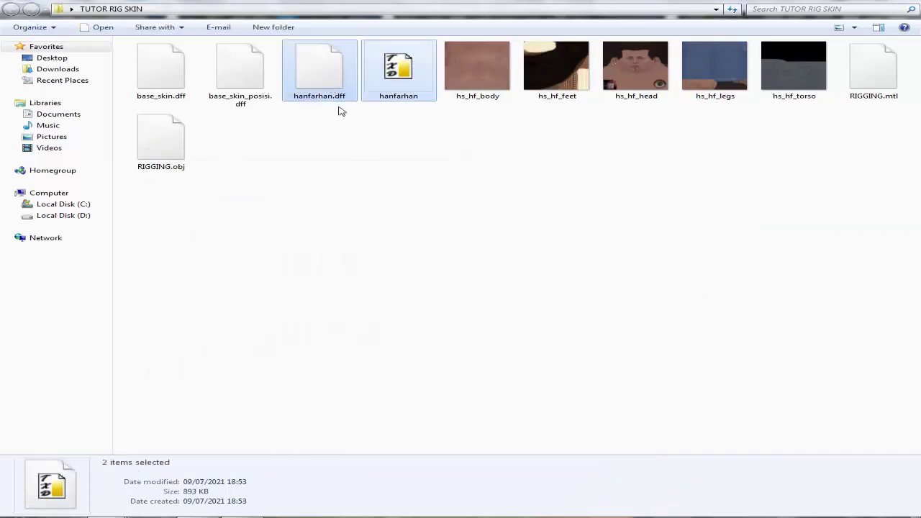
- Copy the selected hanfarhan .dff and .txd files from the right-click menu
right_click(332, 85)
left_click(374, 191)
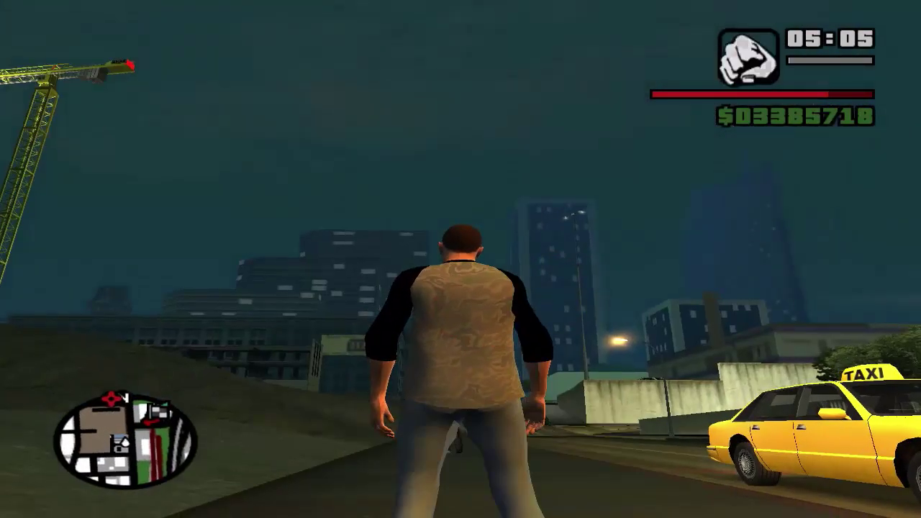
- Switch weapons and use the free screenshot camera to inspect the skin and extinguisher close up
key("q")
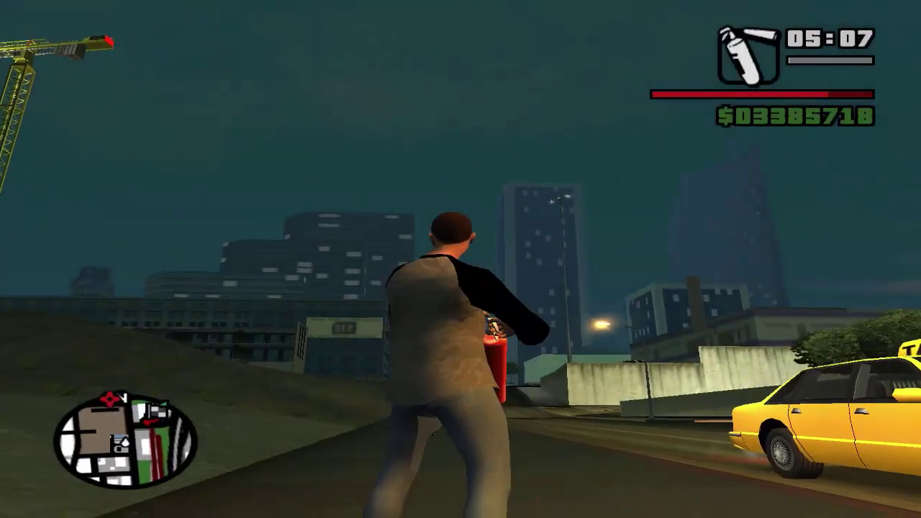
key("F12")
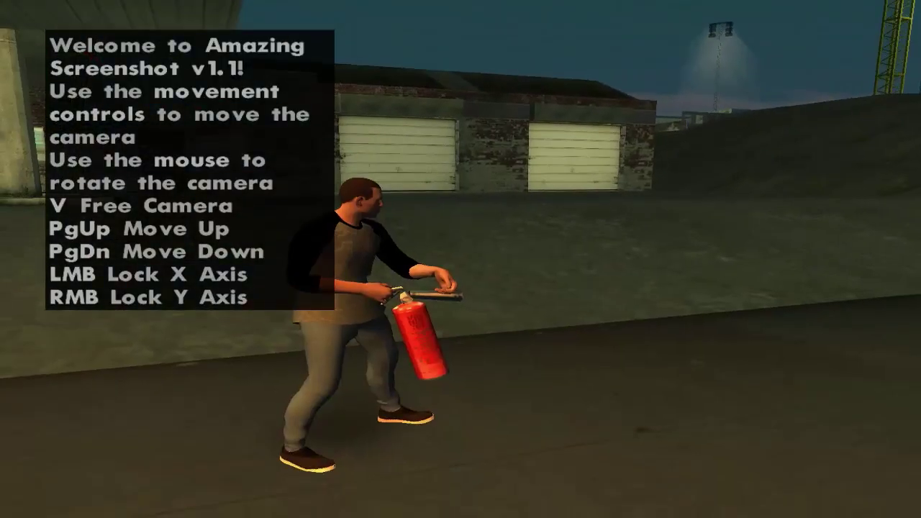
key("w")
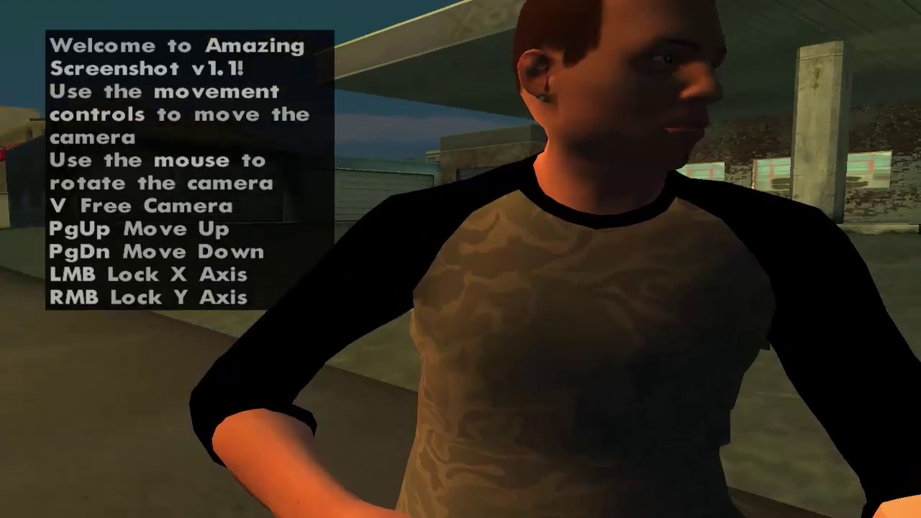
key("s")
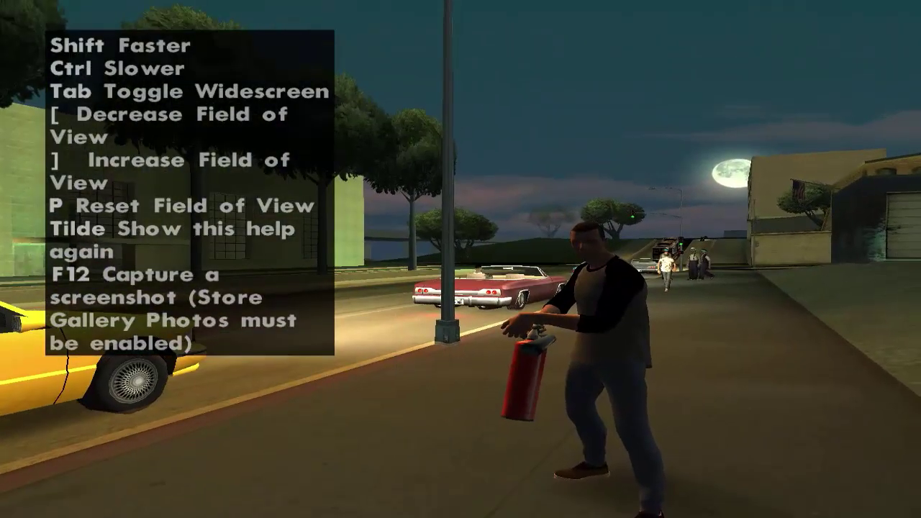
key("w")
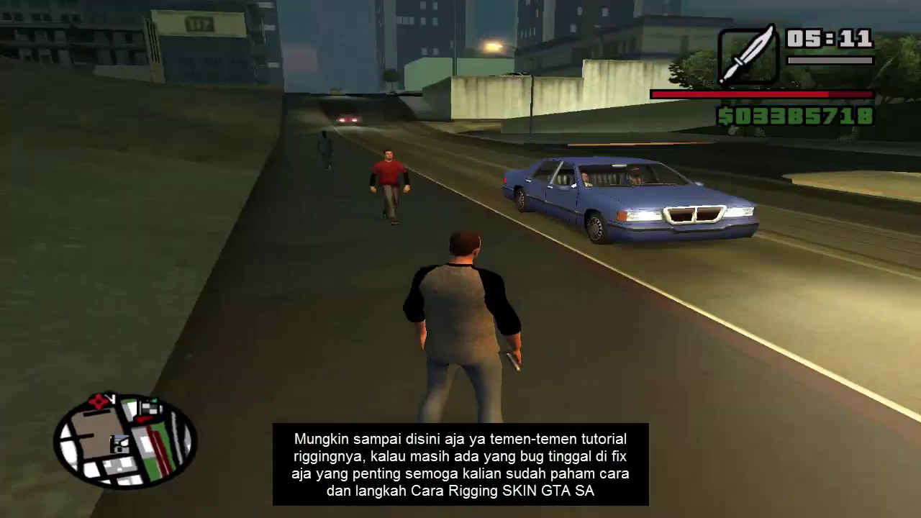
scroll(461, 259, "down", 1)
- Open the vehicle spawn menu and go to the Bike entry under bikes
key("Return")
key("space")
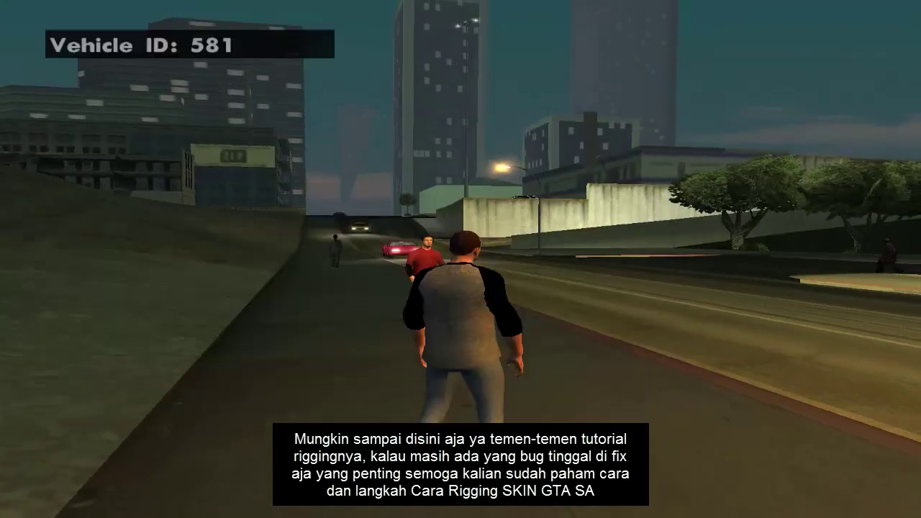
key("Down")
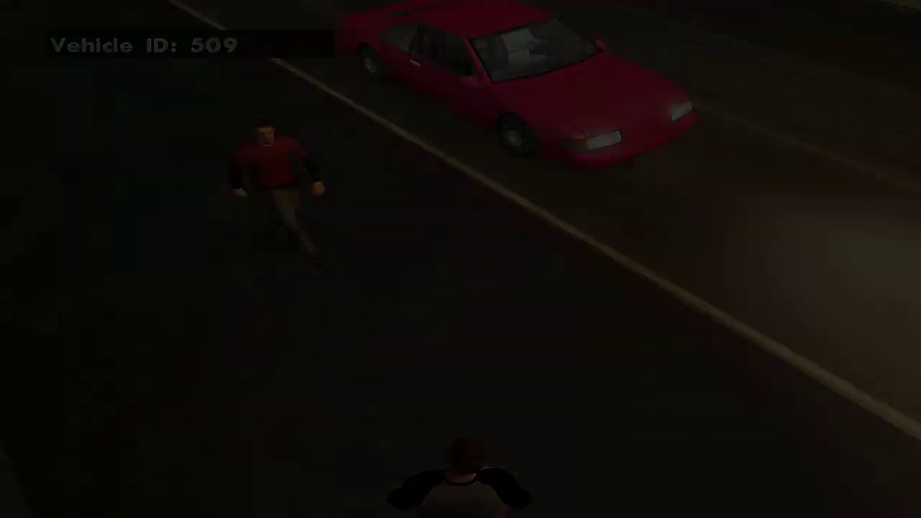